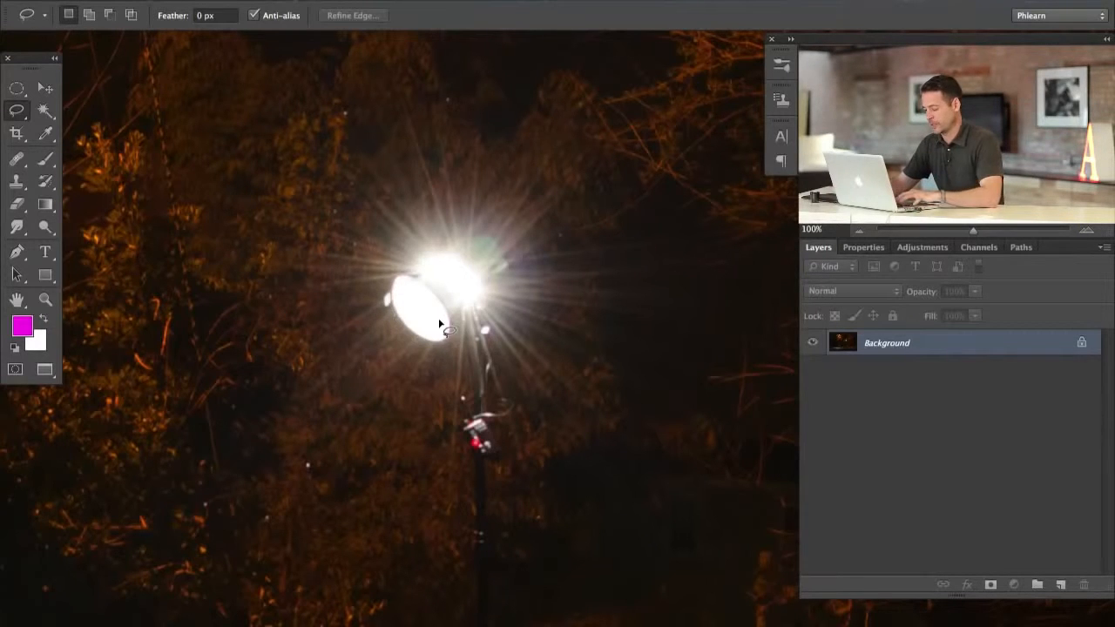
Add a new empty layer above the Background for retouching the studio light out of the night scene.
key(super+minus)
key(super+minus)
key(super+minus)
drag(482, 467, 580, 359)
drag(576, 318, 378, 418)
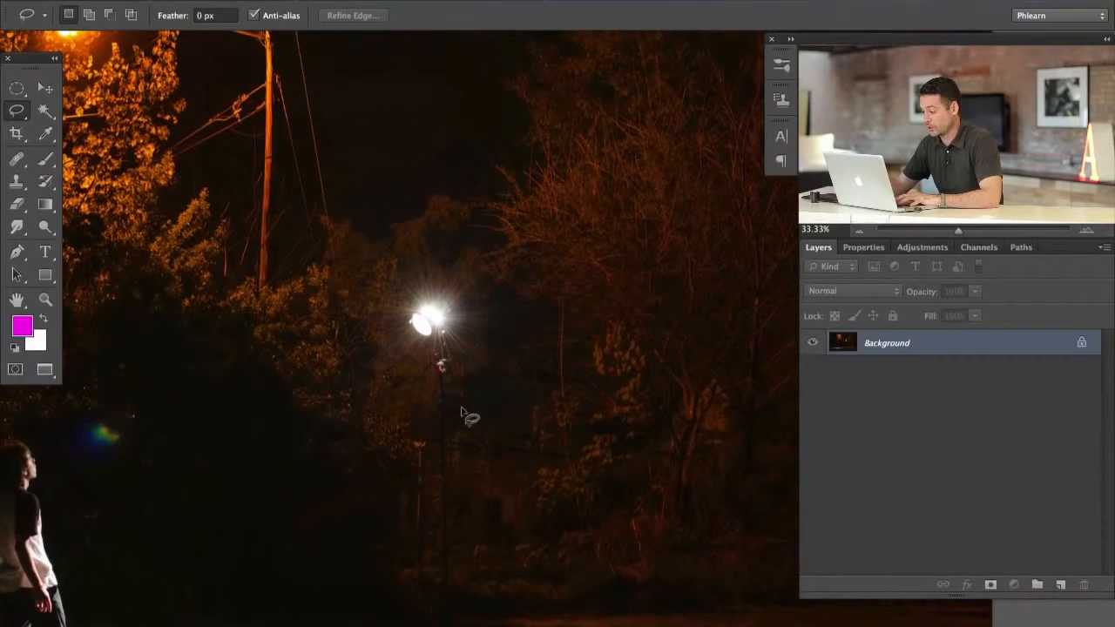
click(1063, 585)
Clone dark foliage over the bright lamp head and the top of its stand on Layer 1 with the Clone Stamp.
key(super+plus)
key(super+plus)
scroll(475, 392, up, 3)
scroll(475, 392, left, 5)
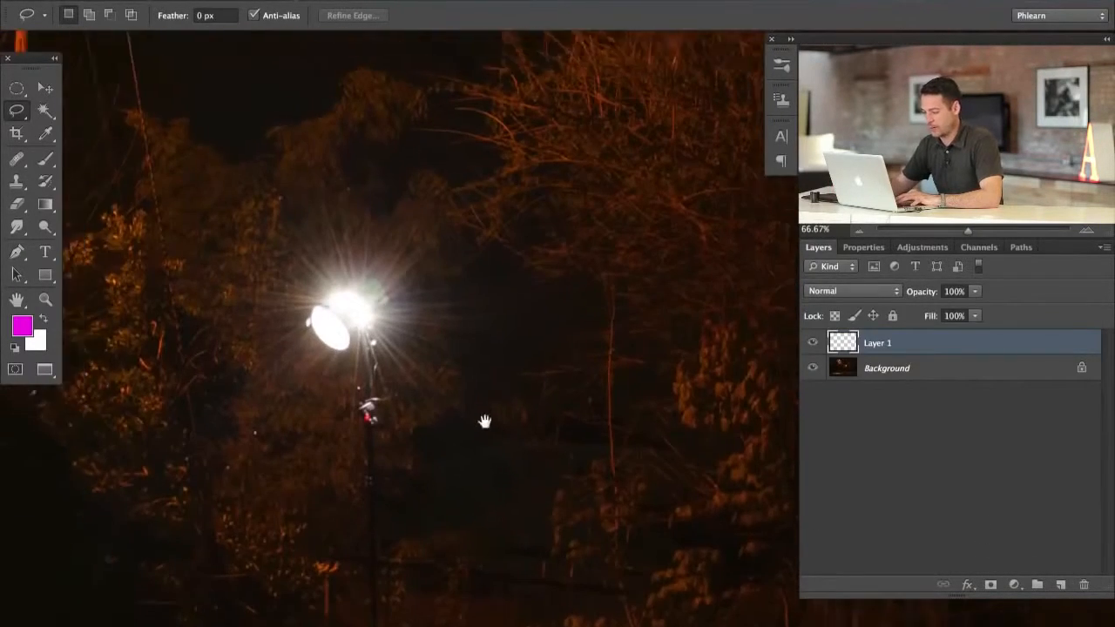
key(s)
alt+click(333, 481)
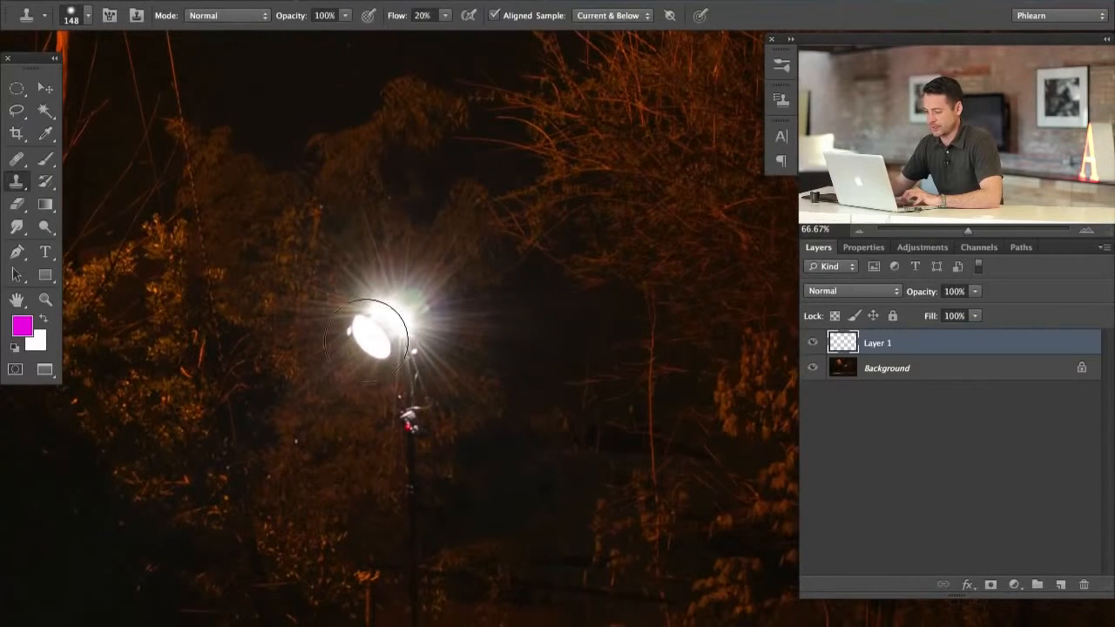
mouse_move(382, 329)
mouse_down()
mouse_move(358, 373)
mouse_move(376, 339)
mouse_move(371, 366)
mouse_move(397, 345)
mouse_move(387, 395)
mouse_move(404, 403)
mouse_move(406, 428)
mouse_move(418, 415)
mouse_move(395, 430)
mouse_move(346, 361)
mouse_move(338, 395)
mouse_move(310, 388)
mouse_move(316, 279)
mouse_move(285, 328)
mouse_move(333, 362)
mouse_move(361, 307)
mouse_move(327, 455)
mouse_move(372, 312)
mouse_move(369, 268)
mouse_move(352, 237)
mouse_move(333, 288)
mouse_move(360, 306)
mouse_move(404, 287)
mouse_move(371, 375)
mouse_up()
Clone nearby foliage and dark background over the lamp's remaining glow and light rays.
alt+click(326, 455)
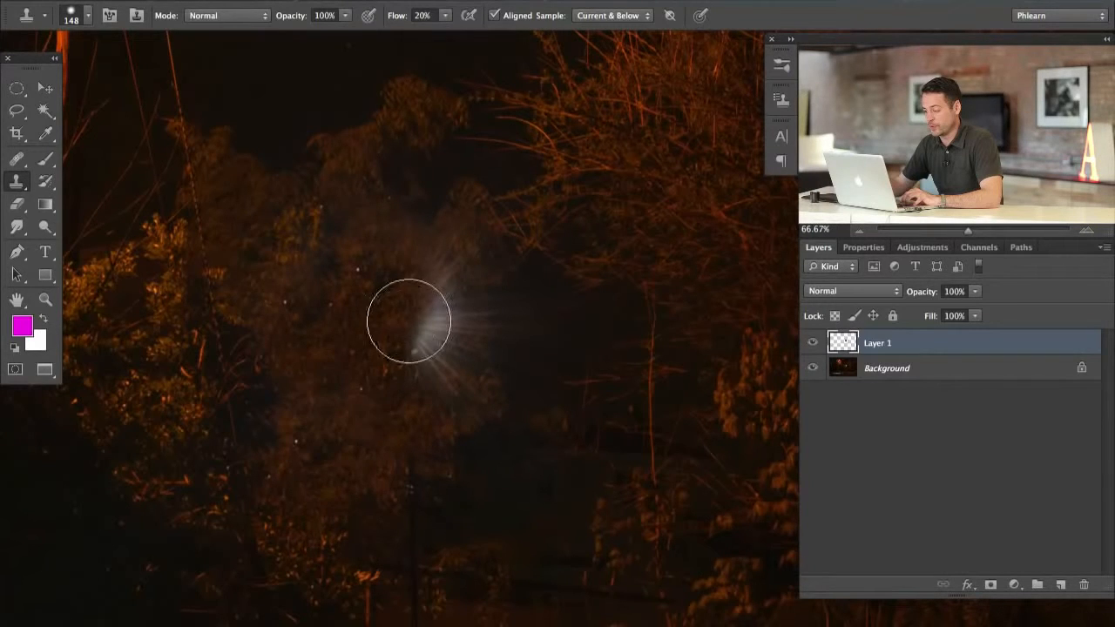
mouse_move(408, 319)
mouse_down()
mouse_move(408, 386)
mouse_move(436, 379)
mouse_move(409, 380)
mouse_move(433, 380)
mouse_move(391, 408)
mouse_up()
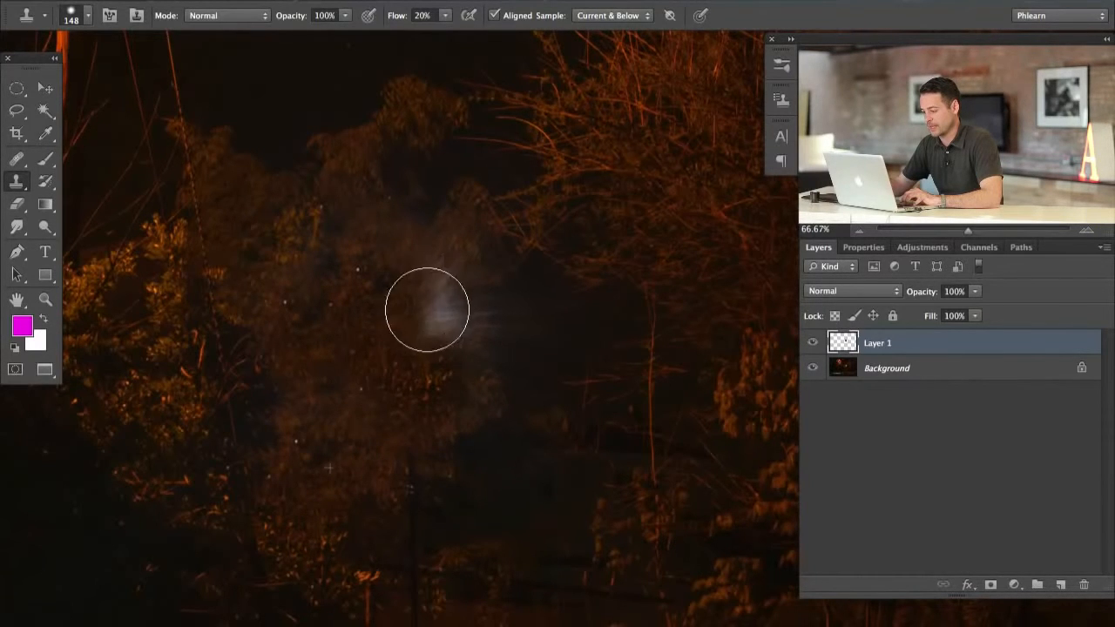
mouse_move(426, 311)
mouse_down()
mouse_move(447, 269)
mouse_move(449, 312)
mouse_move(462, 344)
mouse_move(468, 322)
mouse_move(474, 356)
mouse_move(510, 355)
mouse_move(523, 307)
mouse_move(534, 342)
mouse_up()
alt+click(528, 382)
alt+click(534, 383)
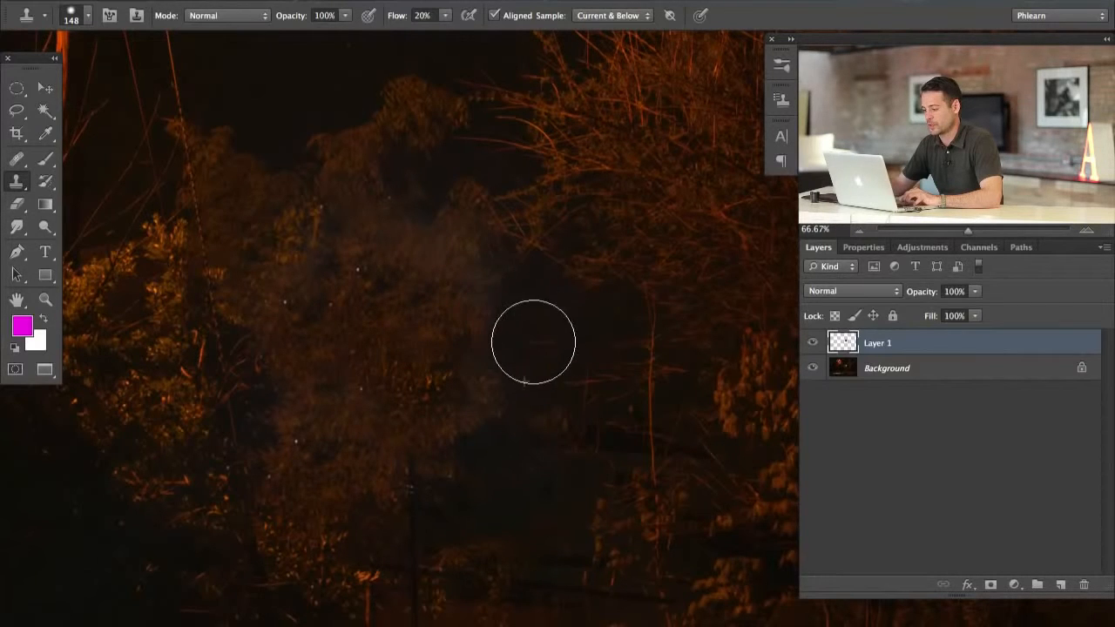
Clone freshly sampled foliage texture over the hazy upper part of the retouched tree area to blend it.
alt+click(254, 208)
mouse_move(436, 259)
mouse_down()
mouse_move(371, 251)
mouse_move(376, 314)
mouse_move(302, 278)
mouse_move(365, 299)
mouse_move(373, 255)
mouse_move(341, 298)
mouse_up()
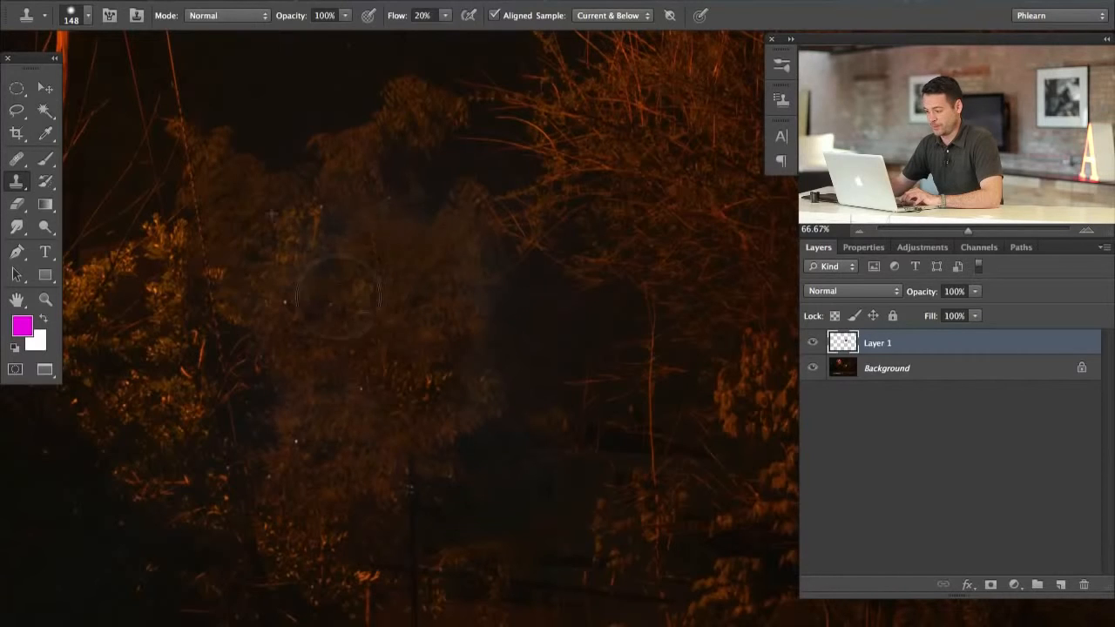
alt+click(271, 240)
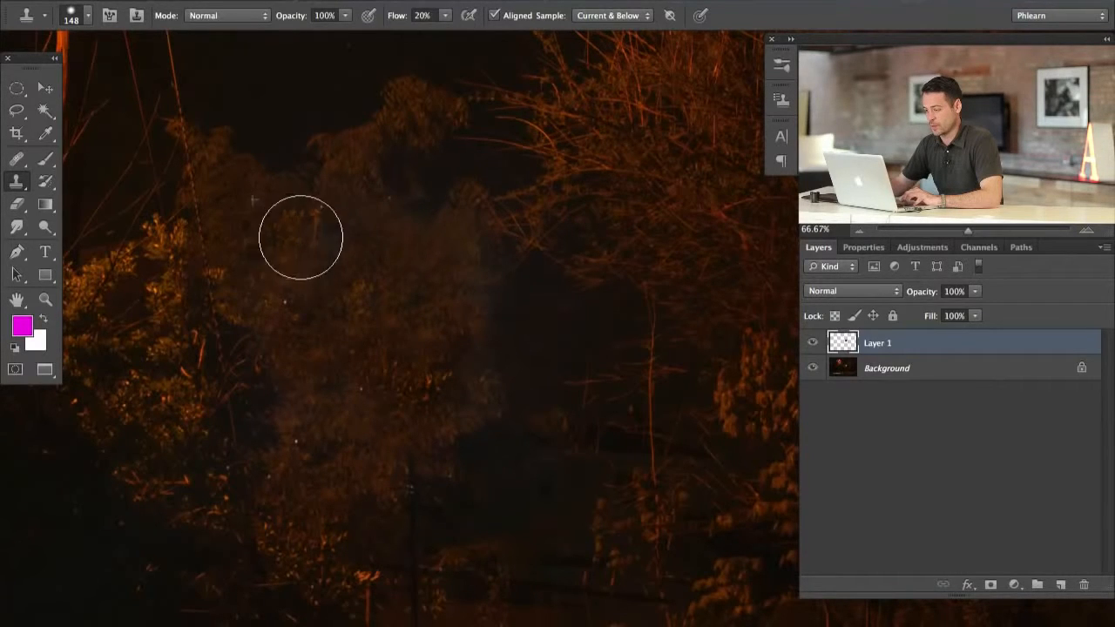
mouse_move(353, 282)
mouse_down()
mouse_move(331, 279)
mouse_move(341, 267)
mouse_move(354, 316)
mouse_up()
alt+click(321, 394)
mouse_move(320, 261)
mouse_down()
mouse_move(323, 310)
mouse_move(333, 279)
mouse_move(347, 297)
mouse_move(323, 364)
mouse_move(334, 365)
mouse_move(328, 309)
mouse_move(325, 319)
mouse_move(371, 340)
mouse_up()
Clone over the repeated foliage patch above the stand and blend the tree's edge beside the dark gap.
alt+click(375, 440)
alt+click(368, 428)
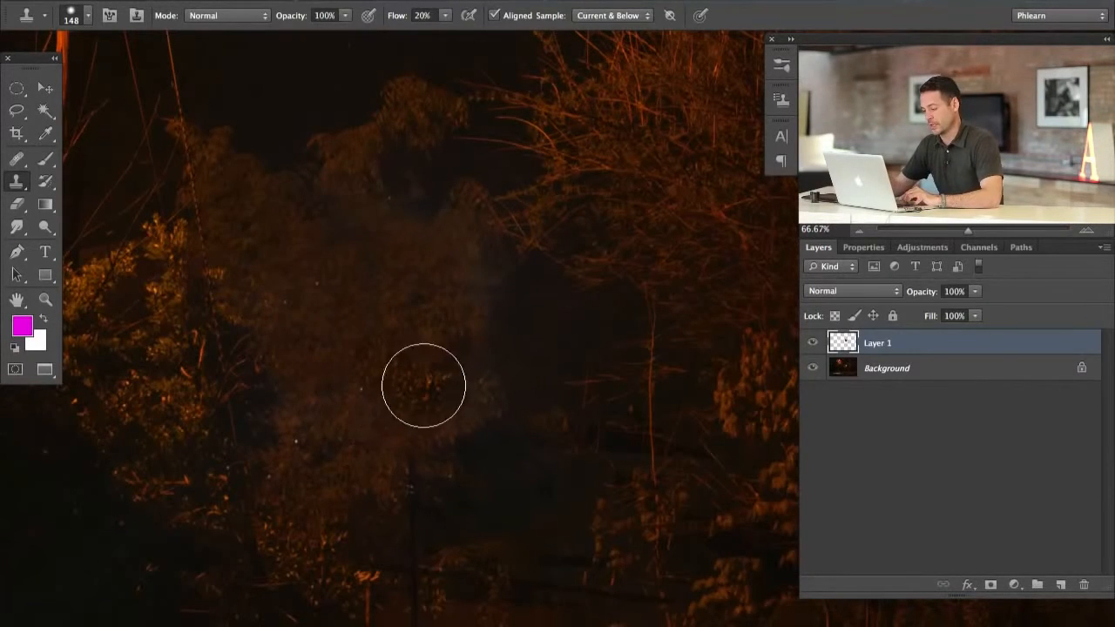
mouse_move(424, 386)
mouse_down()
mouse_move(426, 409)
mouse_move(438, 381)
mouse_move(468, 428)
mouse_up()
alt+click(538, 305)
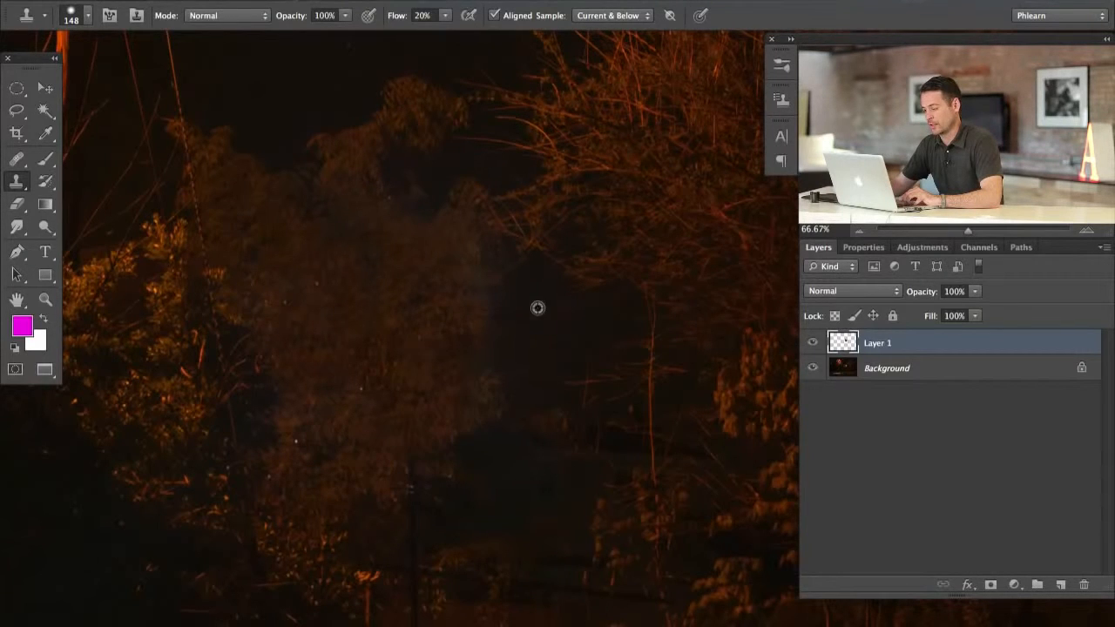
drag(468, 271, 476, 325)
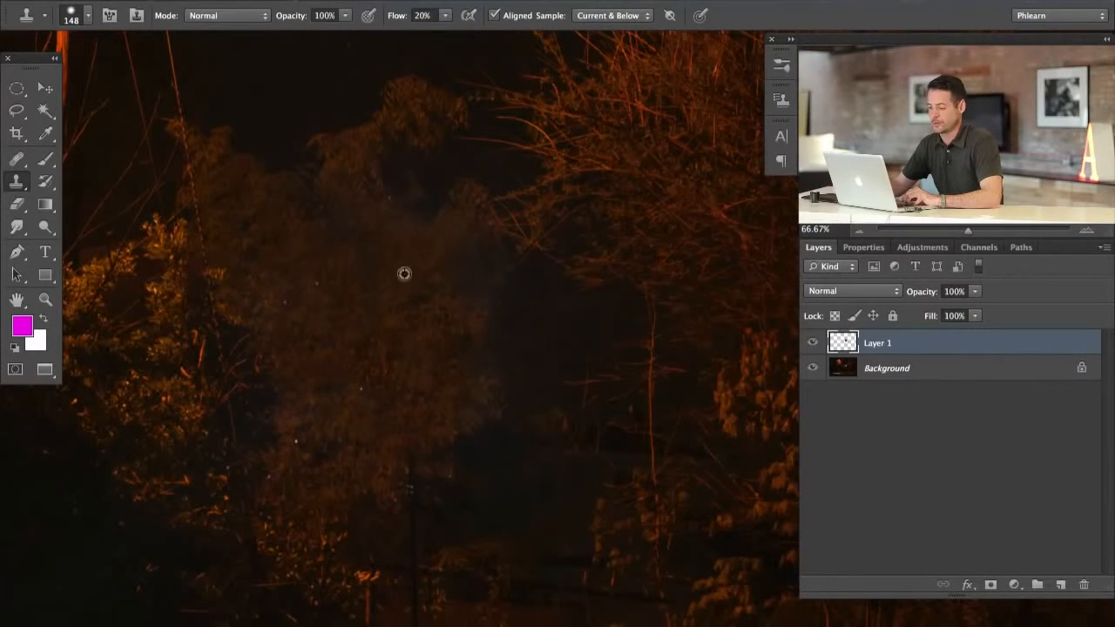
Compare the retouched lamp area with the original up close by toggling the visibility of Layer 1.
click(814, 345)
click(815, 345)
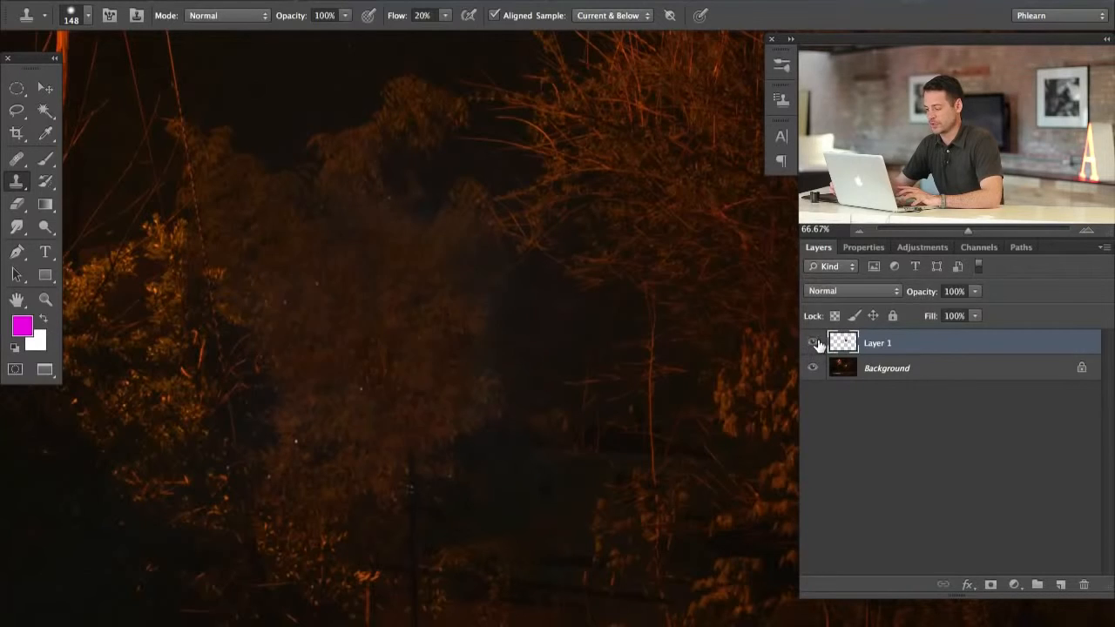
click(815, 345)
click(815, 345)
drag(441, 523, 442, 141)
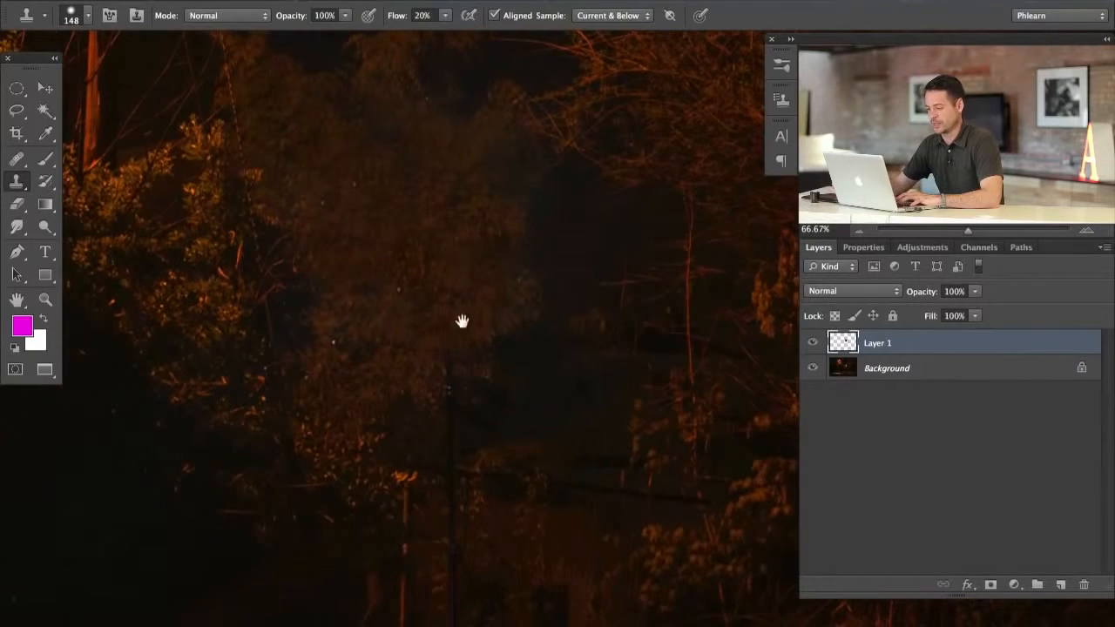
drag(462, 322, 369, 428)
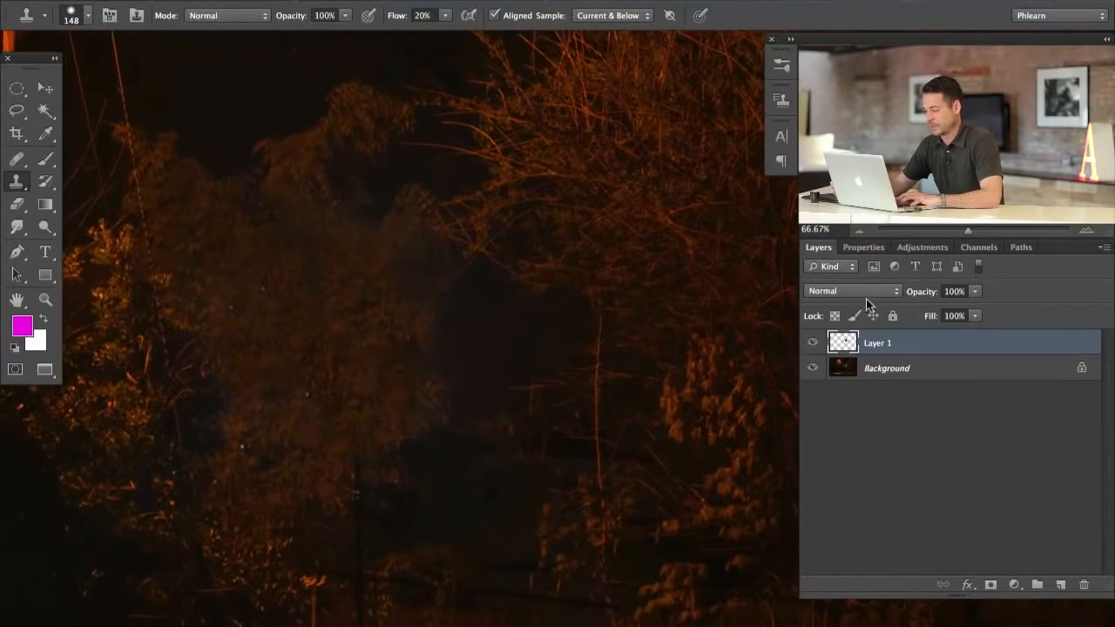
click(815, 345)
click(814, 345)
click(814, 345)
click(815, 345)
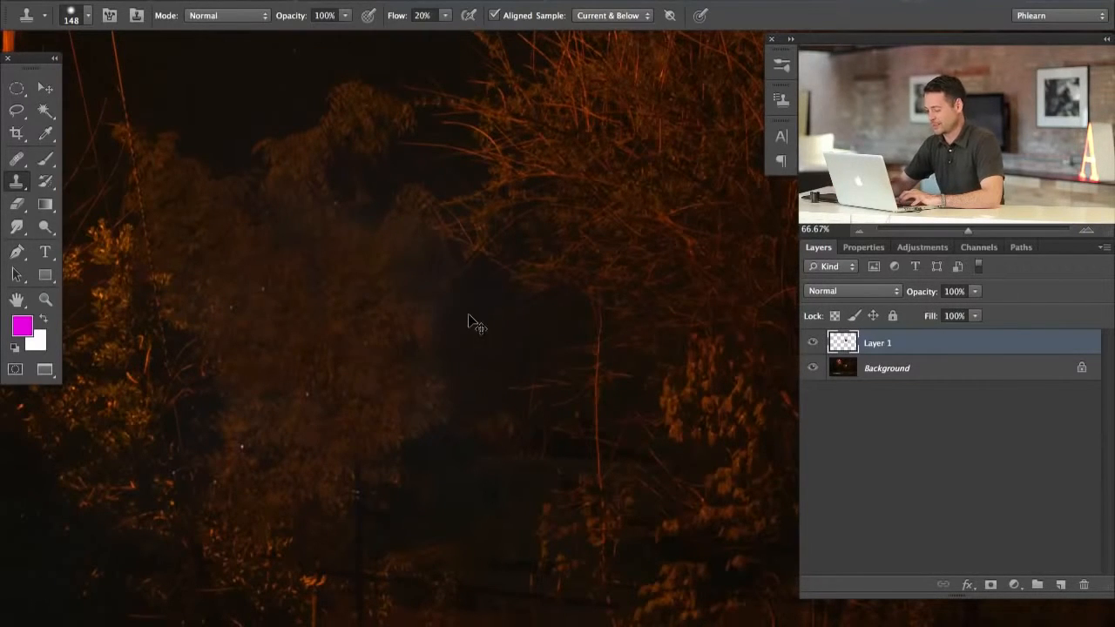
View the whole photo and compare it with and without the lamp removal on Layer 1.
key(super+minus)
key(super+minus)
key(super+minus)
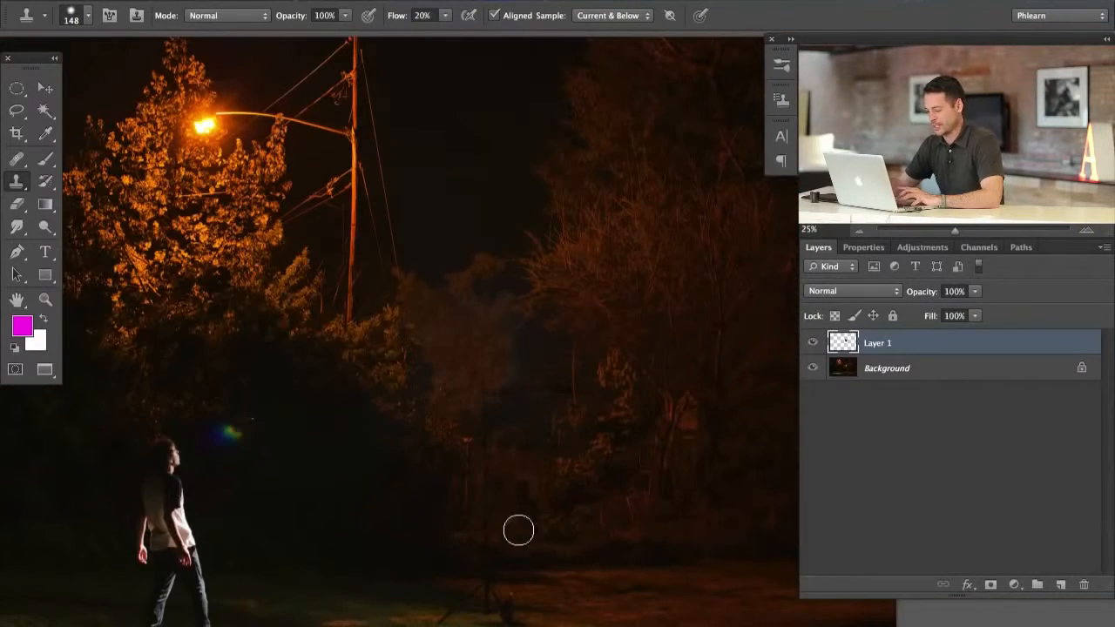
drag(411, 564, 441, 503)
key(super+minus)
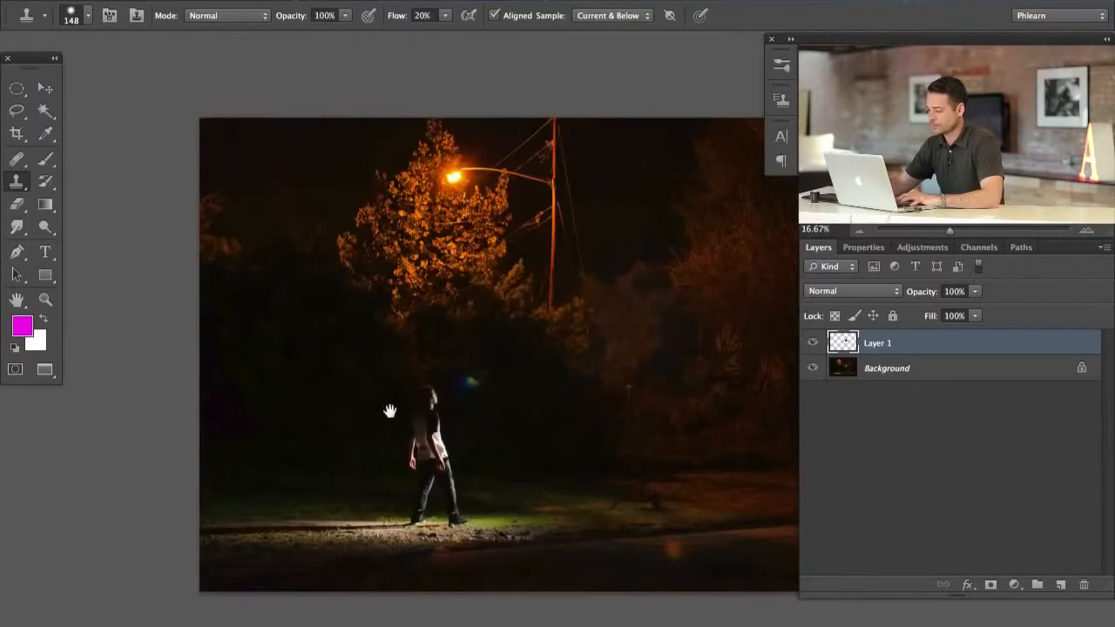
drag(506, 458, 409, 447)
click(813, 343)
click(813, 343)
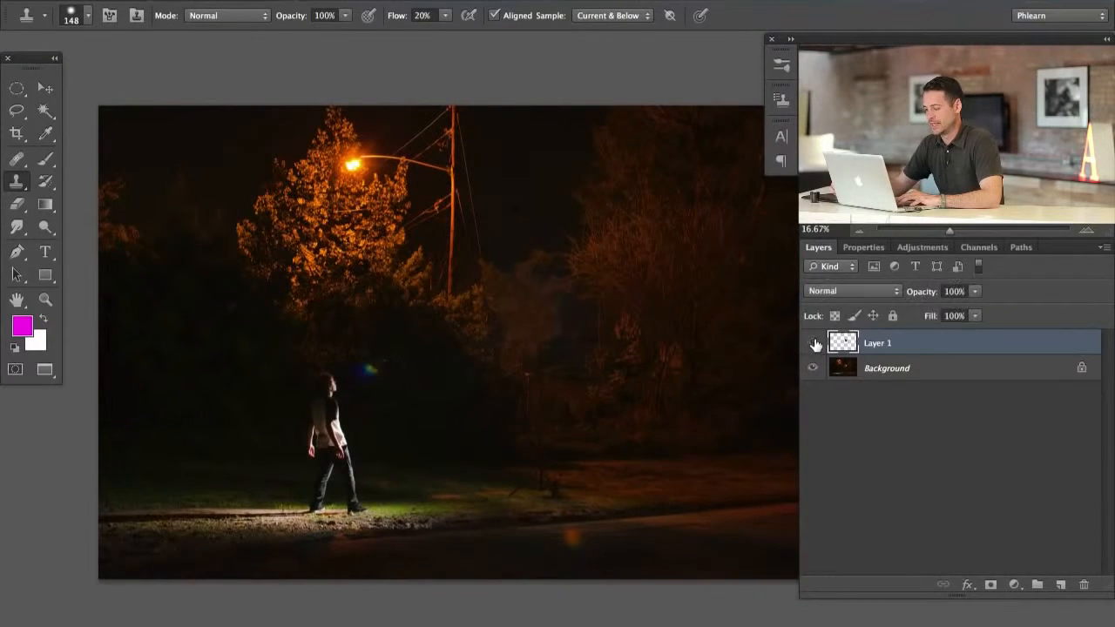
click(813, 343)
click(813, 343)
drag(648, 401, 613, 409)
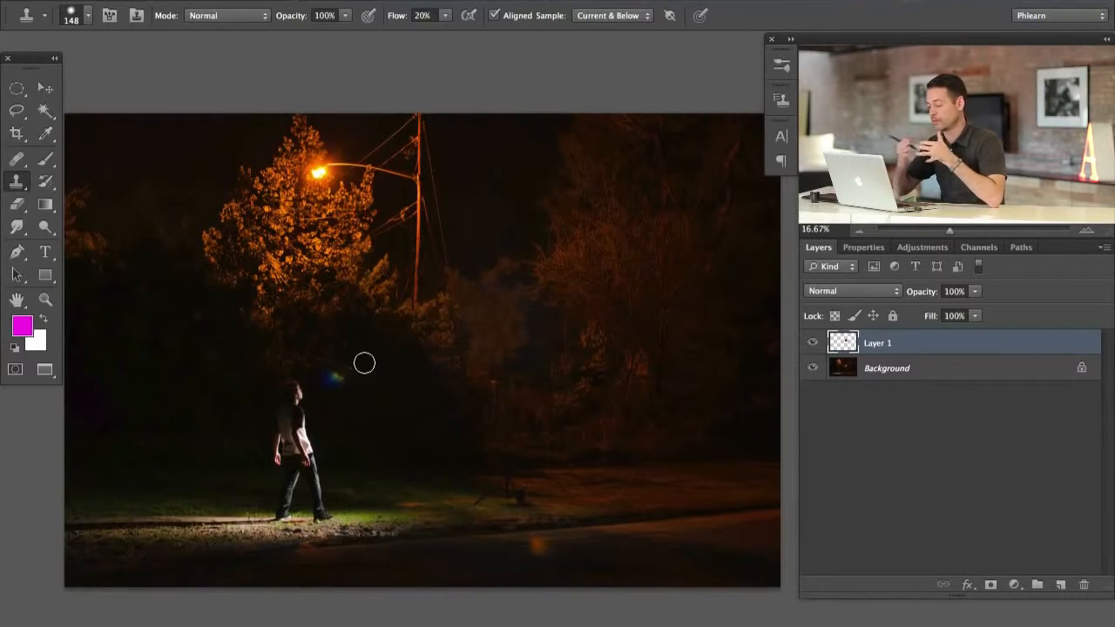
Add a new empty layer above Layer 1 and activate the Polygonal Lasso tool.
click(1060, 587)
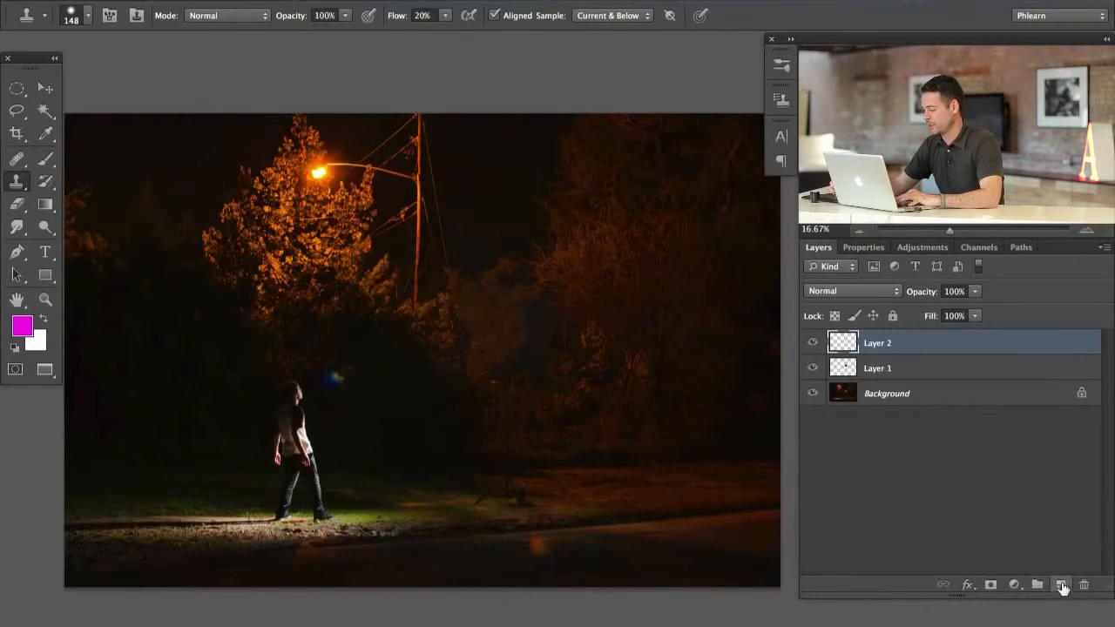
click(19, 111)
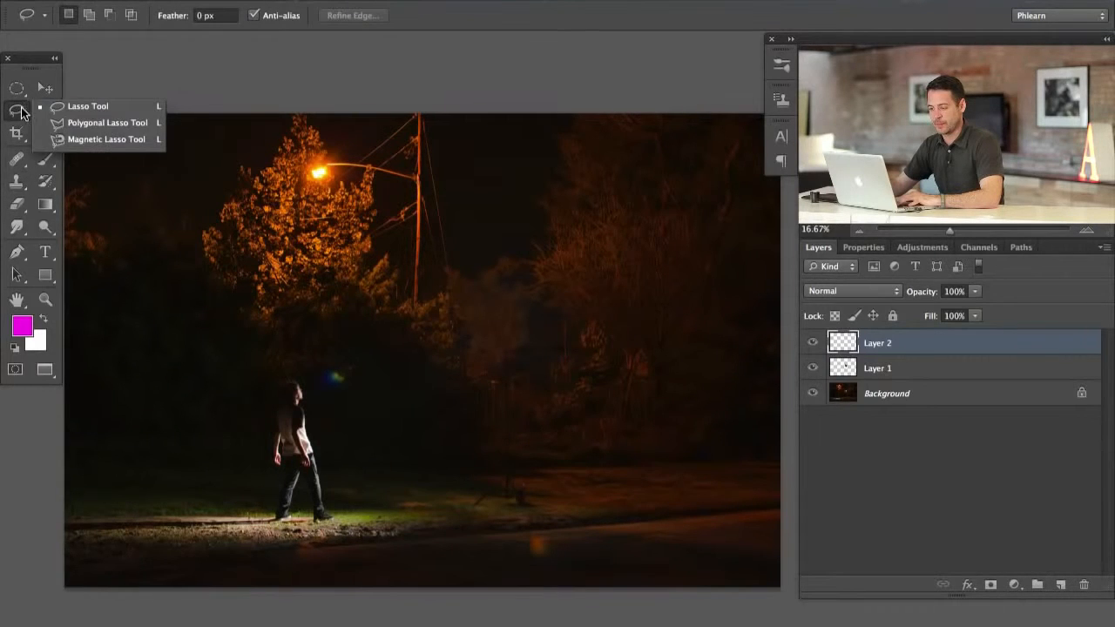
click(83, 126)
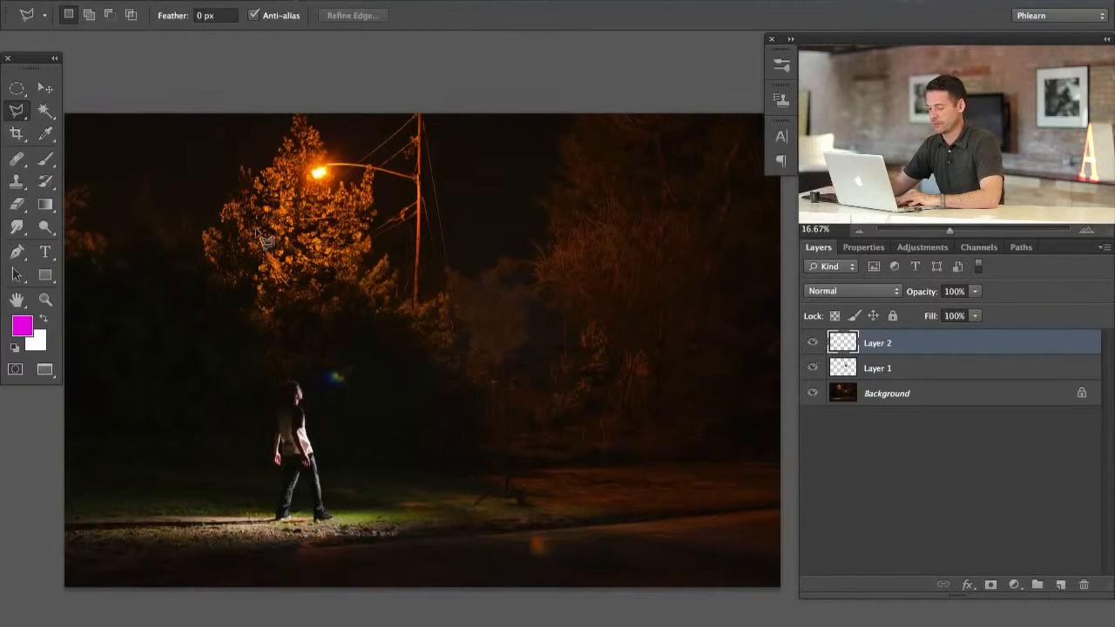
Check the original lamp's position, then outline a beam-shaped polygonal selection from the image's upper-right corner to the lit ground around the man.
click(812, 370)
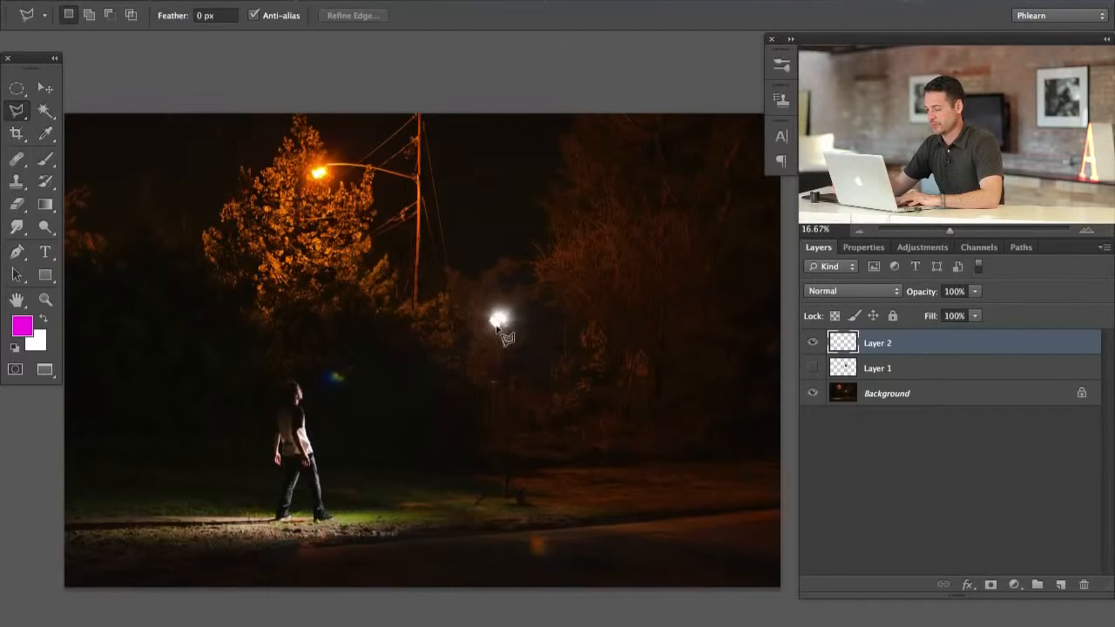
click(813, 366)
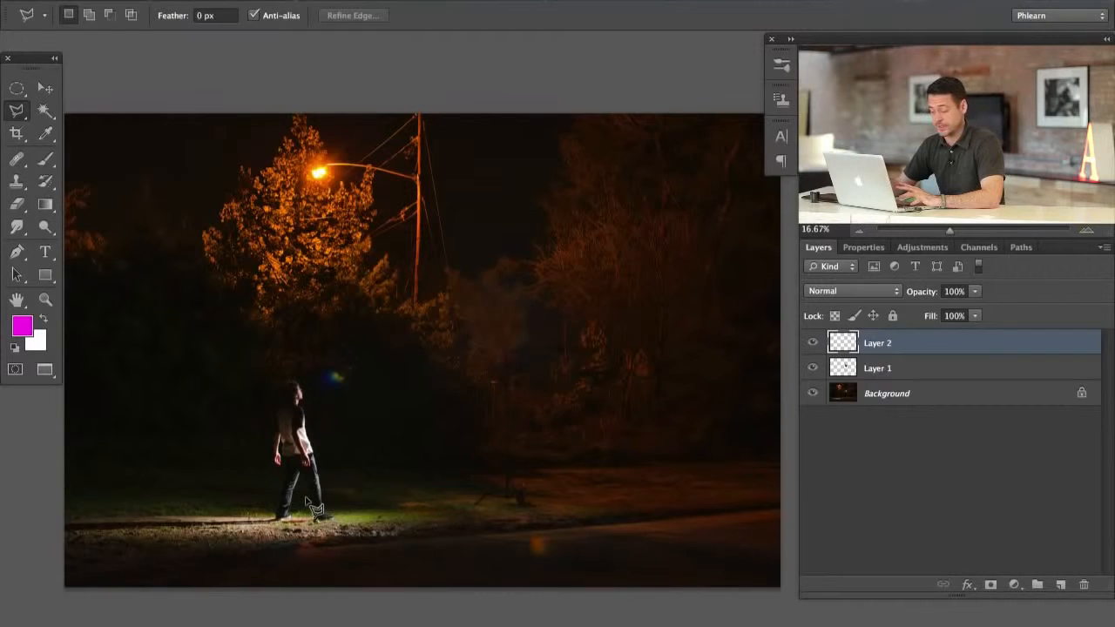
drag(444, 489, 424, 494)
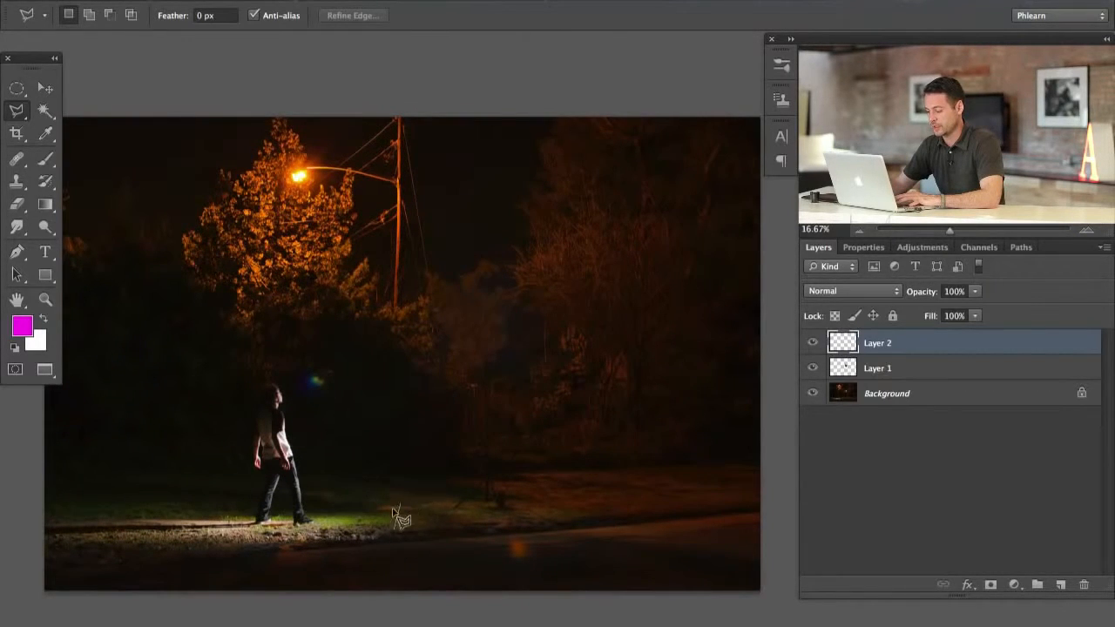
click(395, 529)
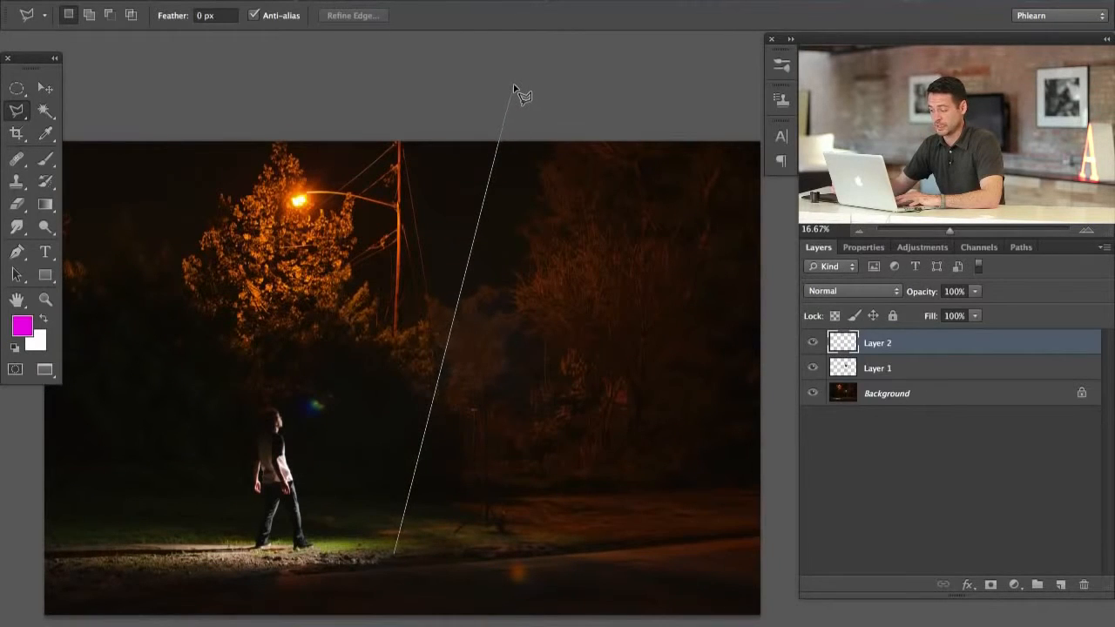
click(737, 158)
click(706, 119)
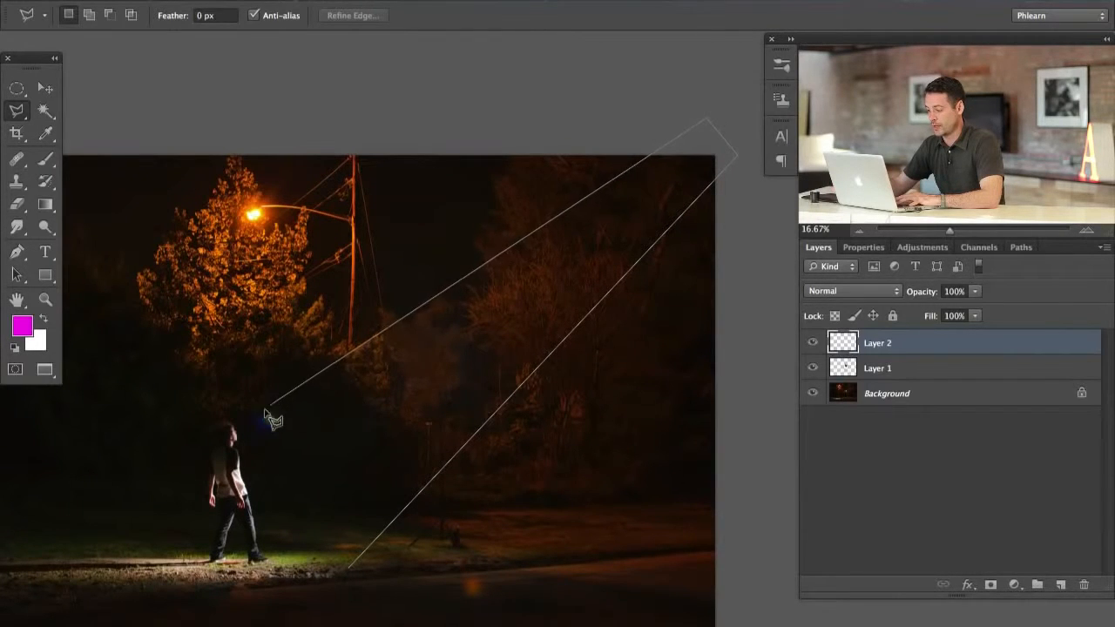
drag(412, 355, 509, 293)
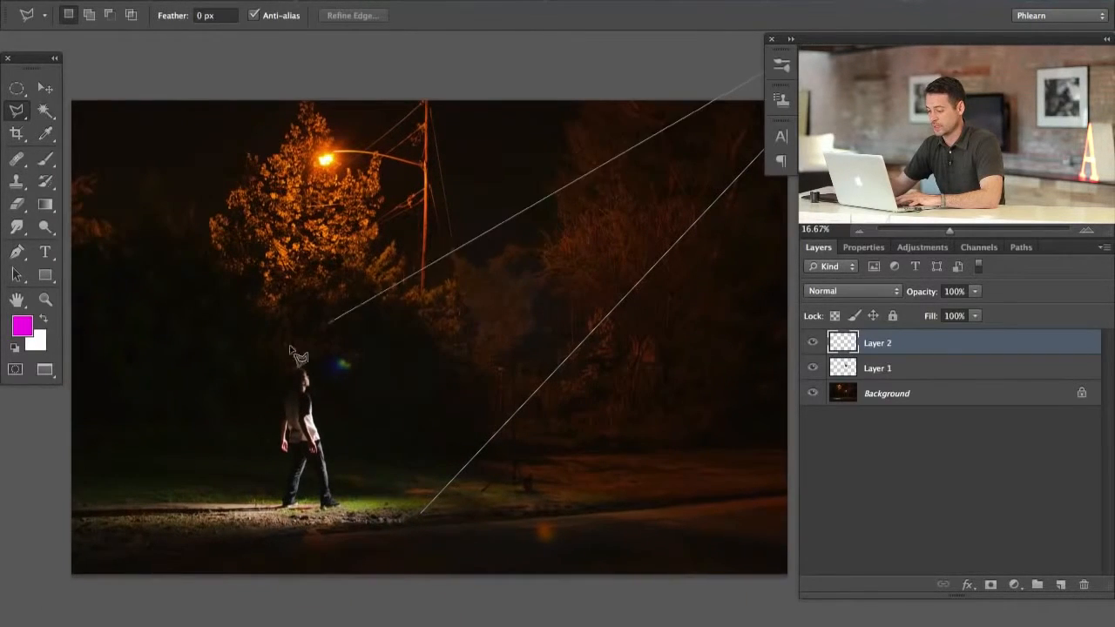
click(69, 513)
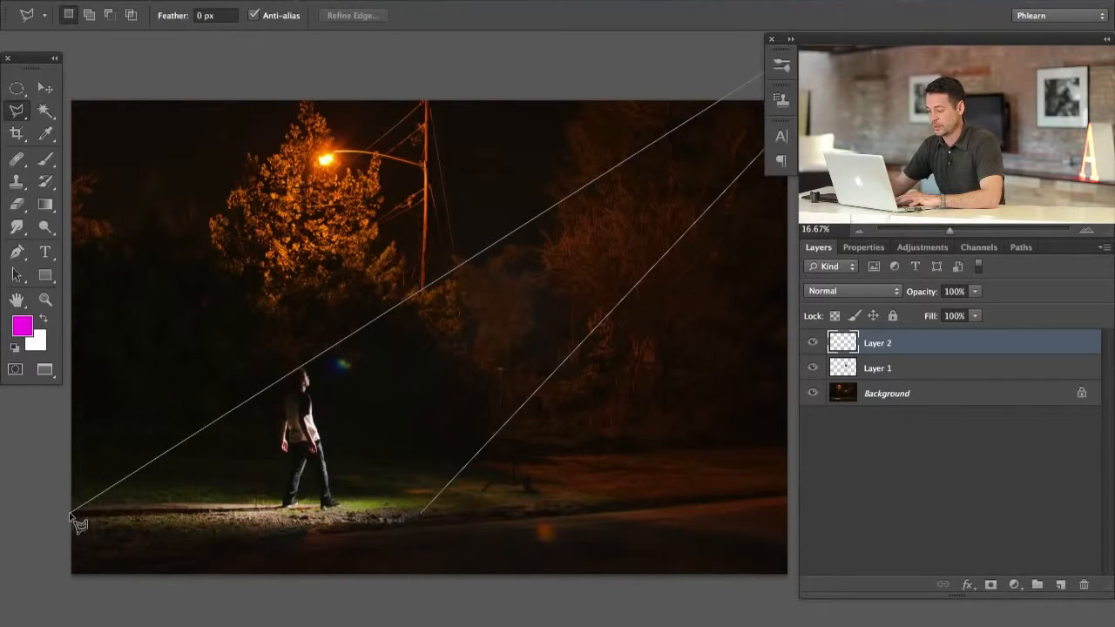
click(149, 540)
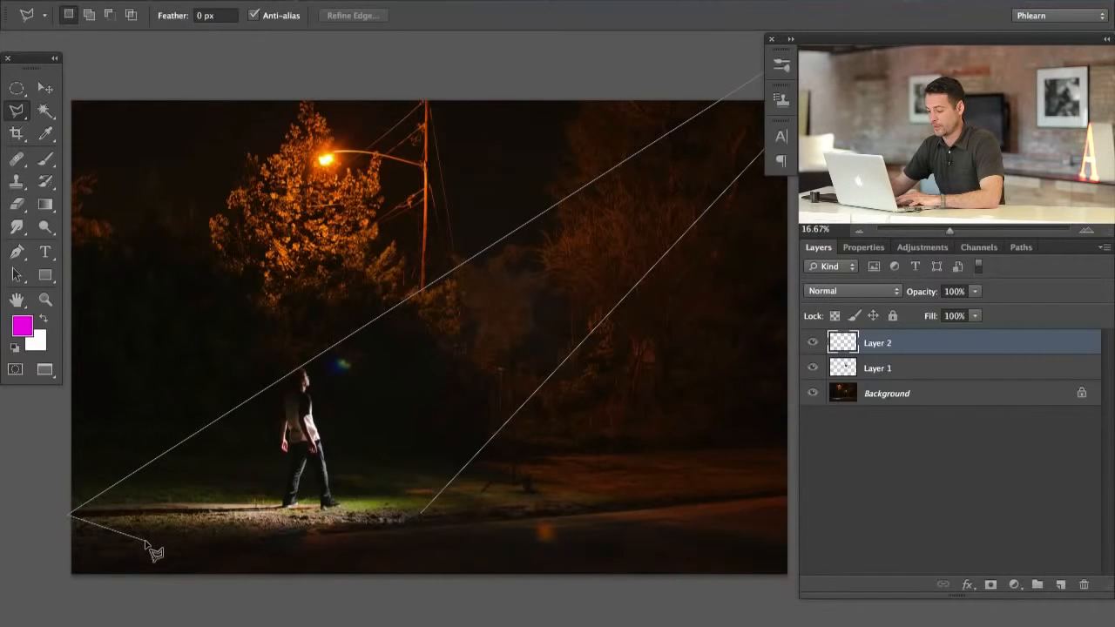
double_click(420, 516)
Add a Curves adjustment layer masked to the beam-shaped selection.
scroll(423, 447, right, 3)
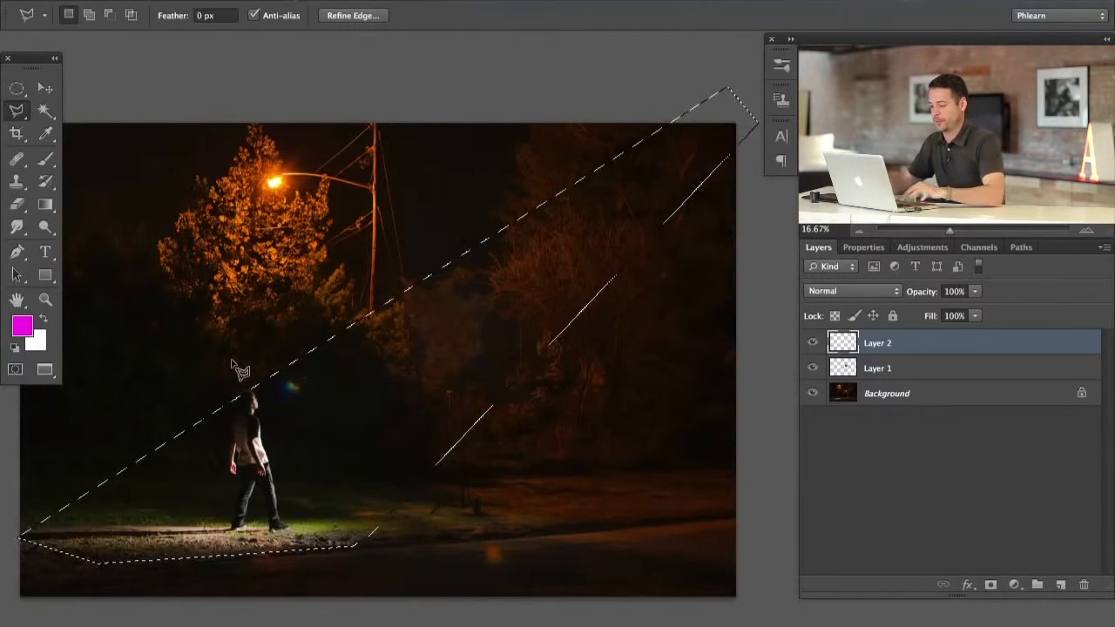
drag(423, 375, 444, 367)
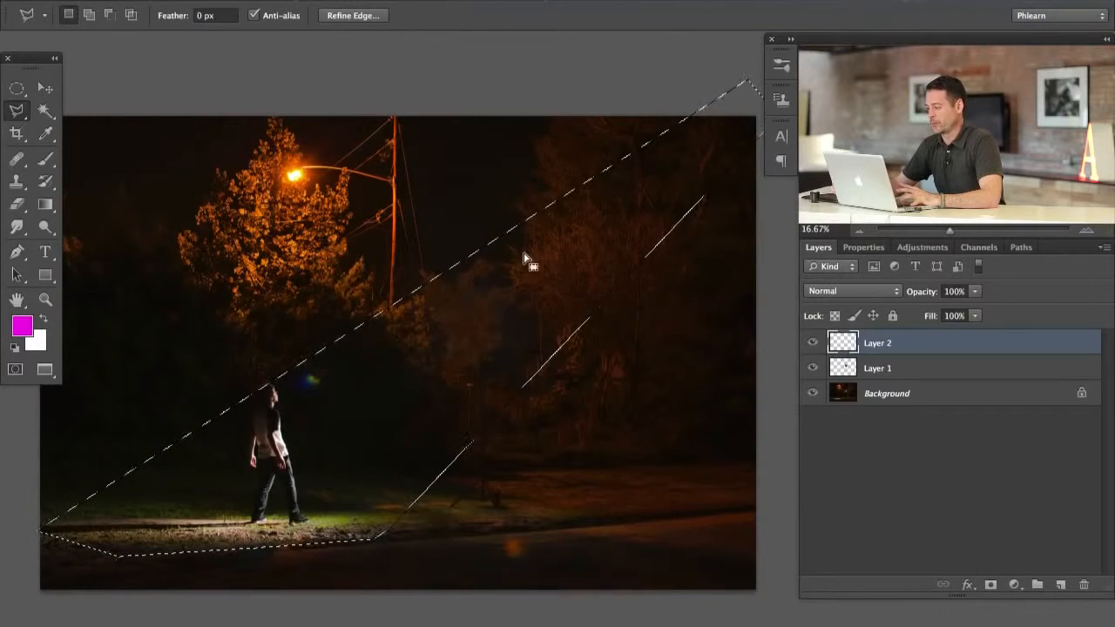
drag(526, 351, 540, 357)
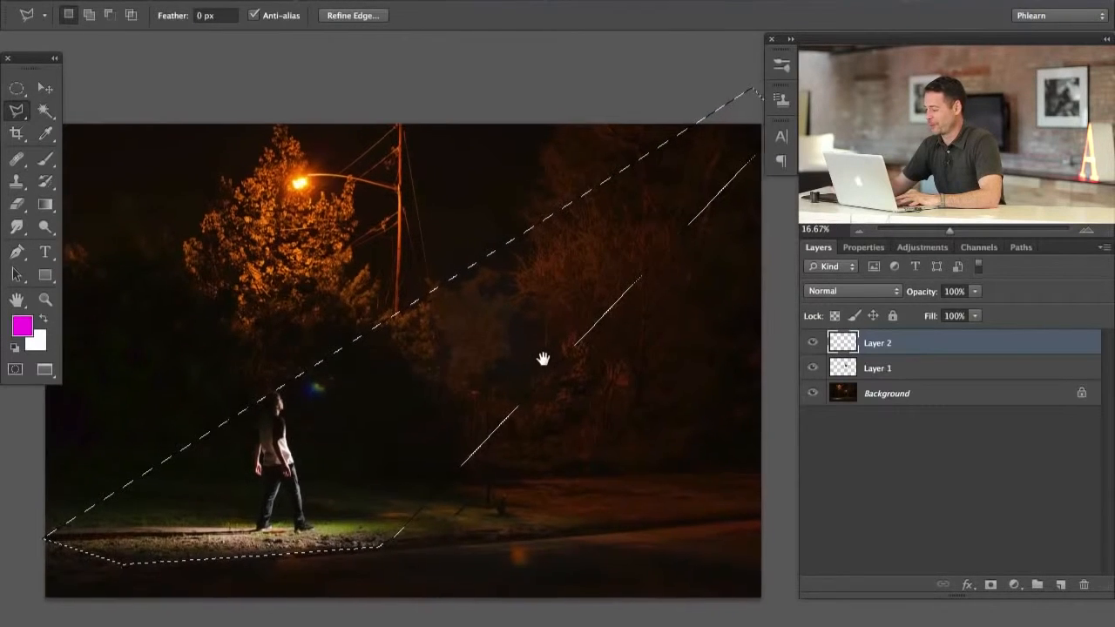
click(1017, 584)
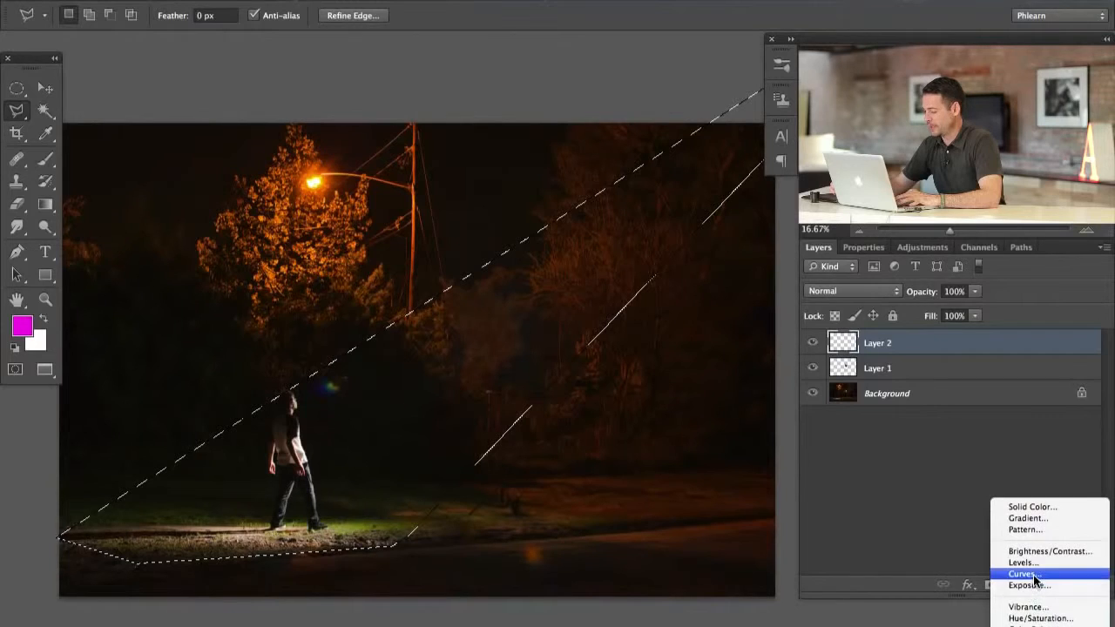
click(1034, 579)
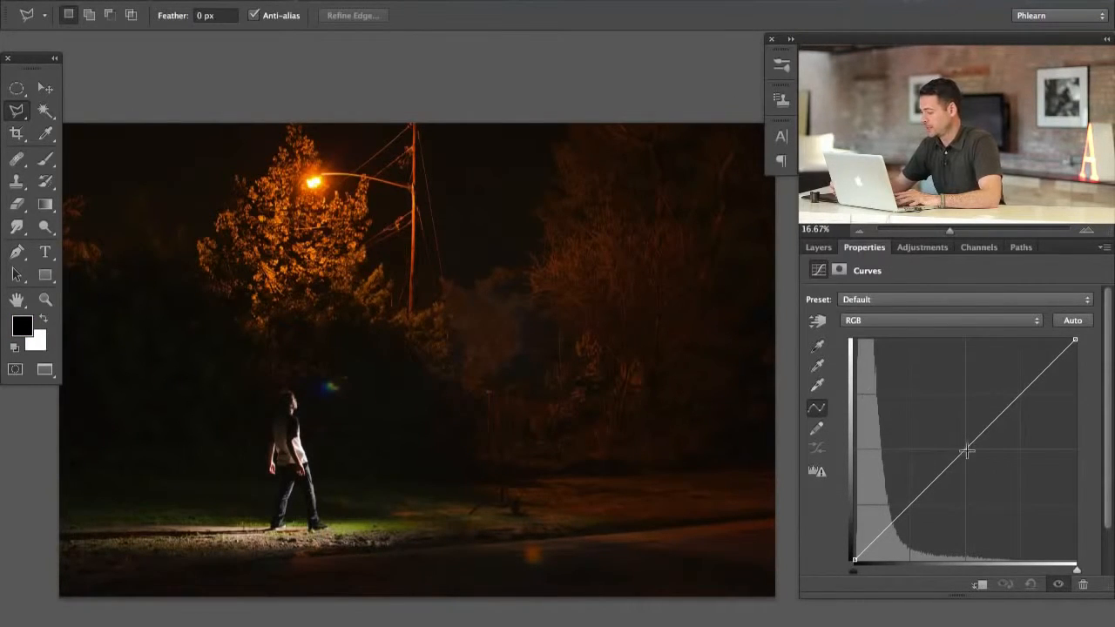
Raise the midtones of the beam's Curves adjustment strongly to brighten the beam area, and compare the photo with and without it.
drag(963, 454, 925, 396)
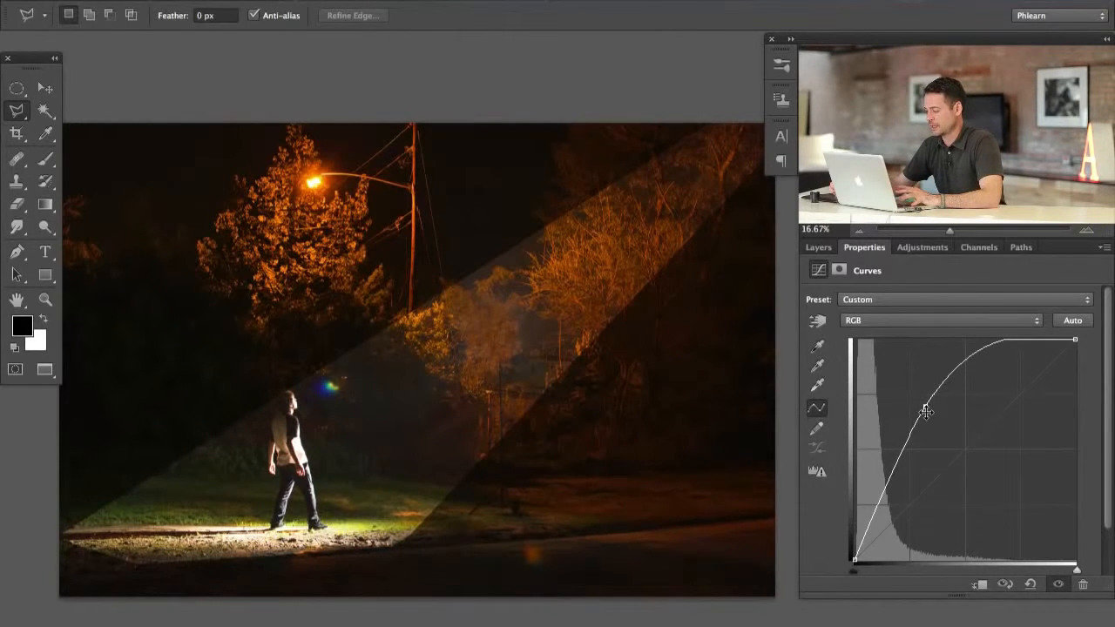
click(817, 248)
click(809, 345)
click(809, 345)
click(810, 345)
click(810, 345)
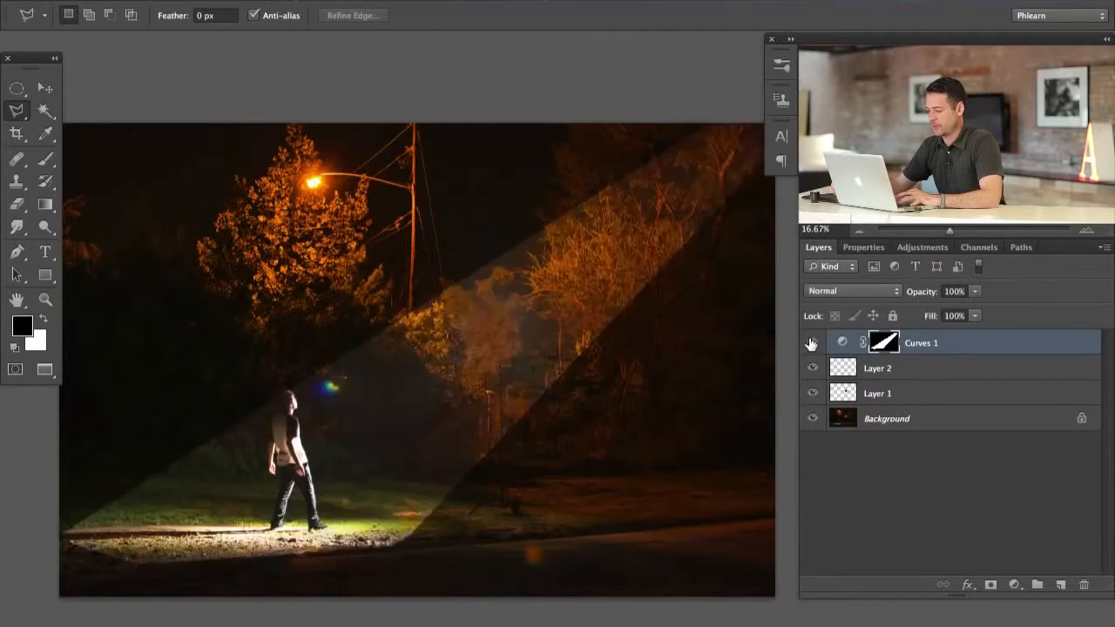
click(810, 345)
click(810, 345)
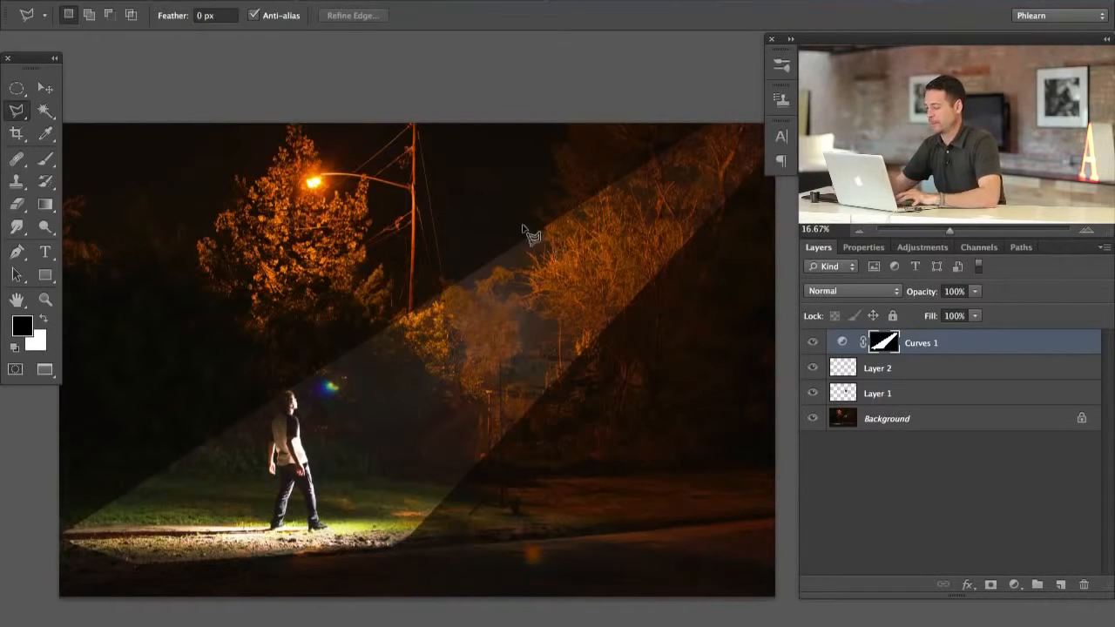
Soften the Curves 1 mask with a Gaussian Blur of 158.9 pixels radius.
click(417, 0)
mouse_move(449, 191)
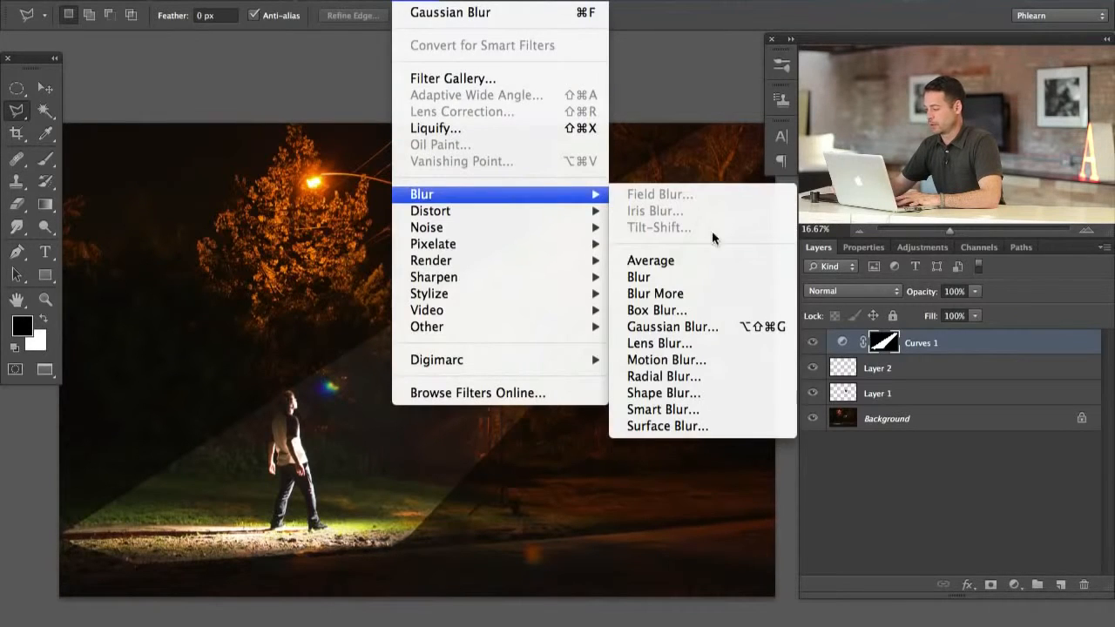
click(705, 323)
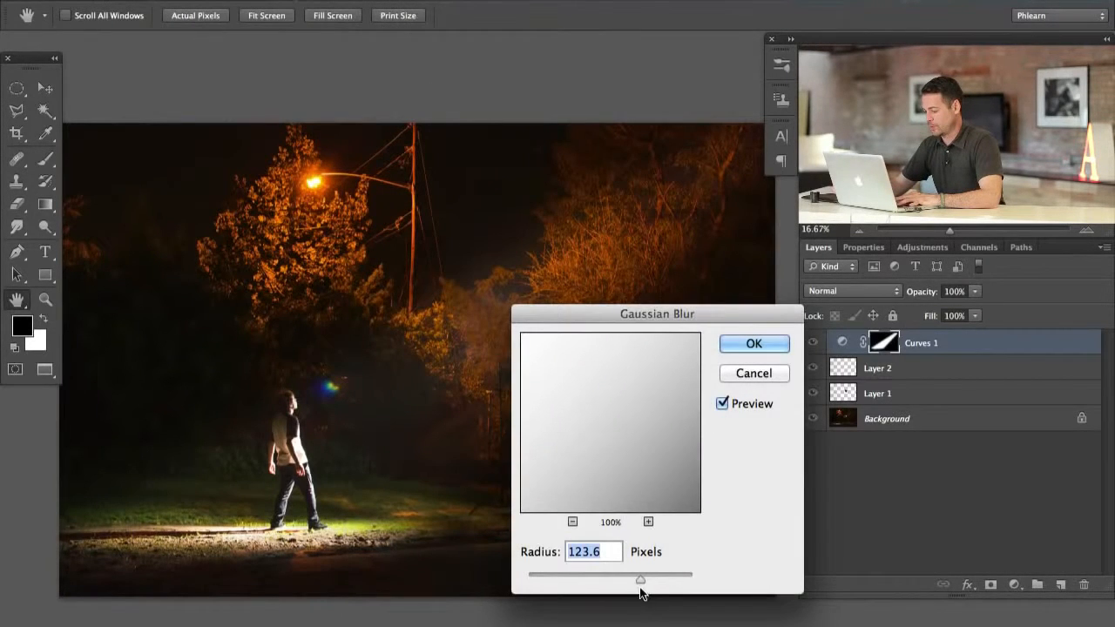
drag(641, 579, 650, 579)
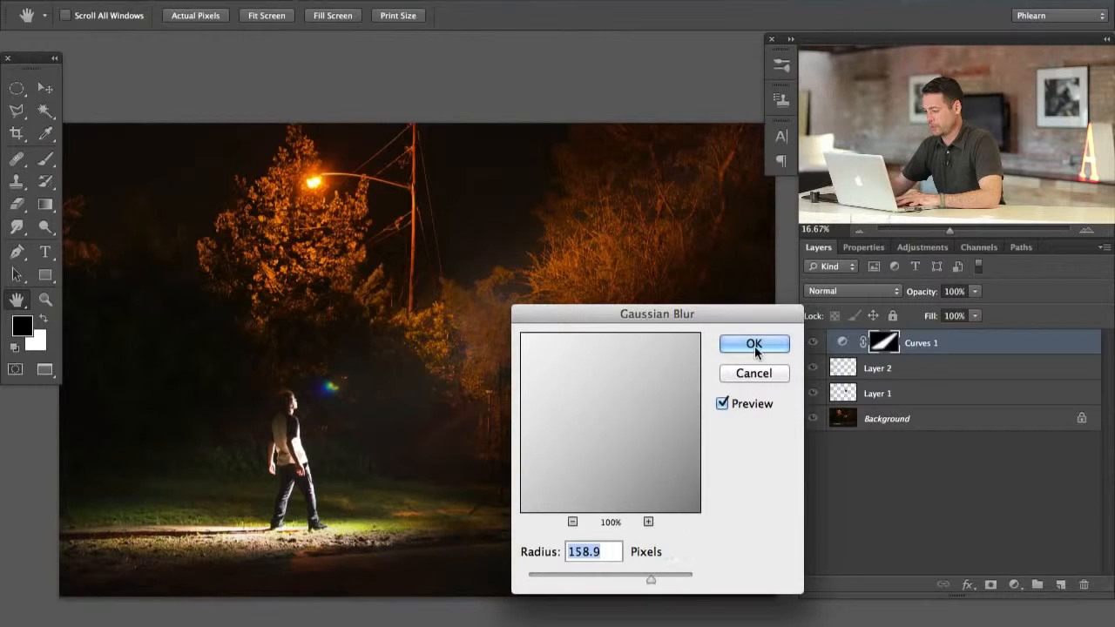
key(Return)
key(l)
Compare the photo with and without the softened beam on Curves 1.
click(812, 344)
click(812, 344)
click(812, 344)
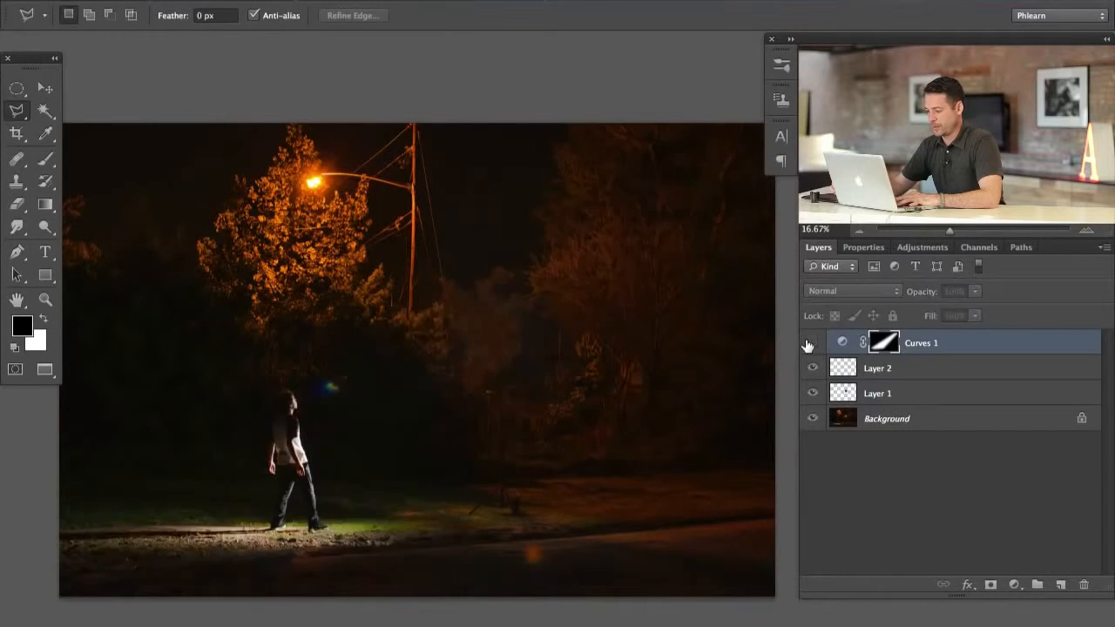
click(811, 346)
click(810, 345)
click(810, 345)
click(806, 346)
click(806, 347)
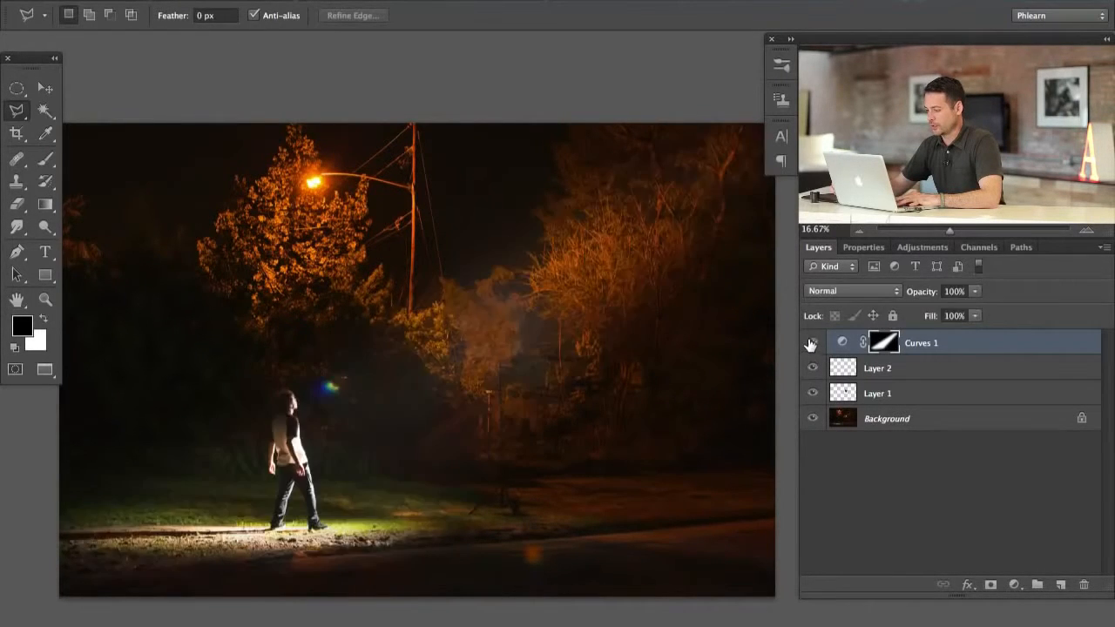
click(806, 348)
click(807, 350)
click(811, 345)
click(811, 345)
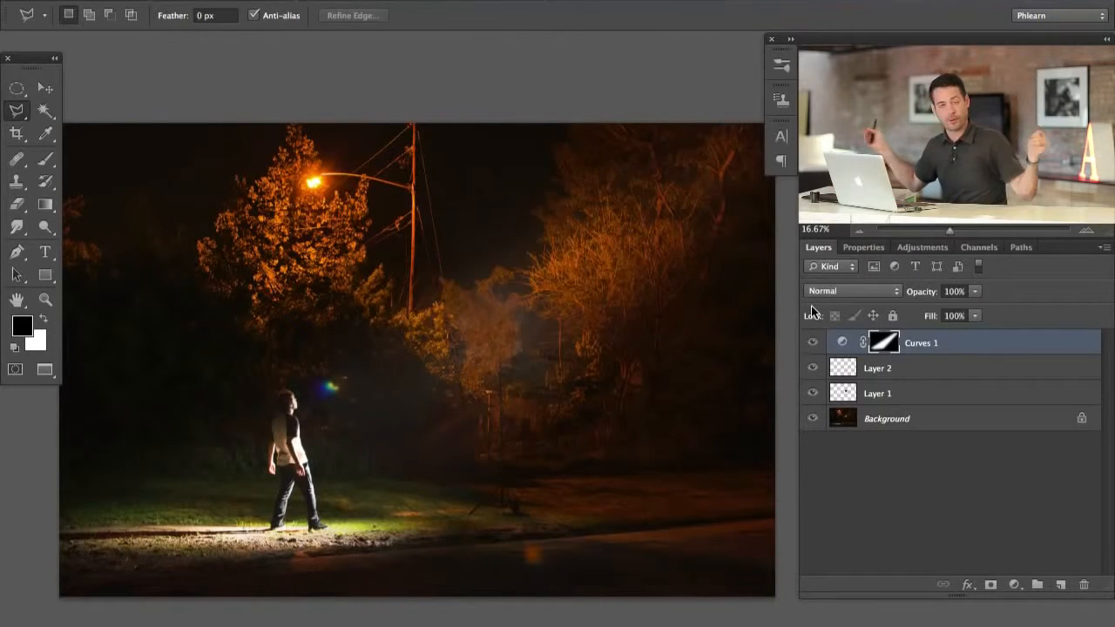
alt+click(885, 342)
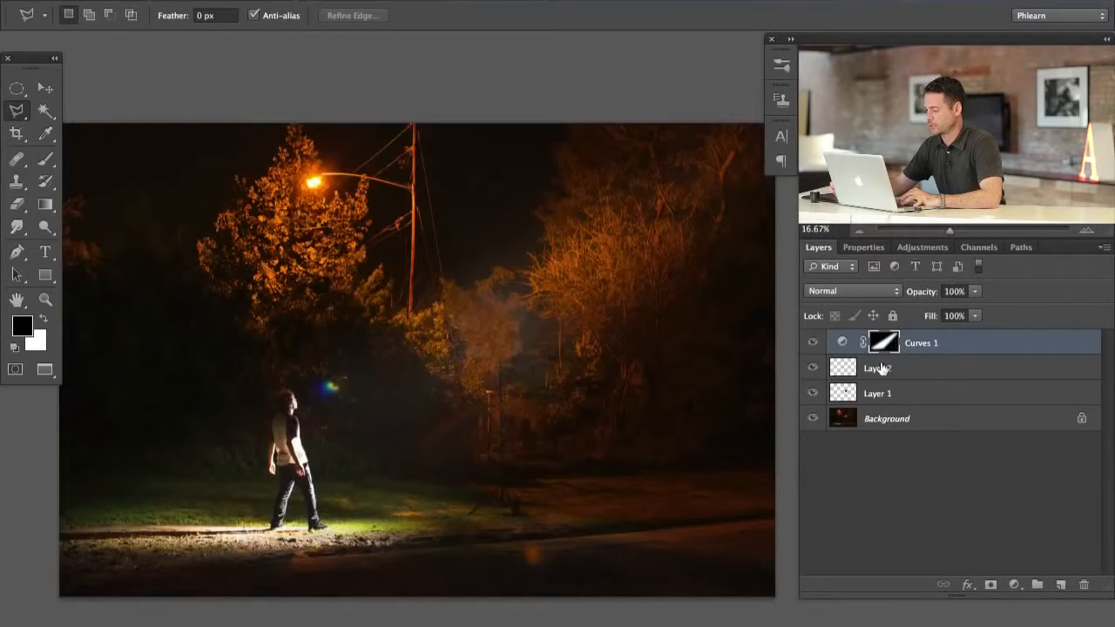
alt+click(897, 343)
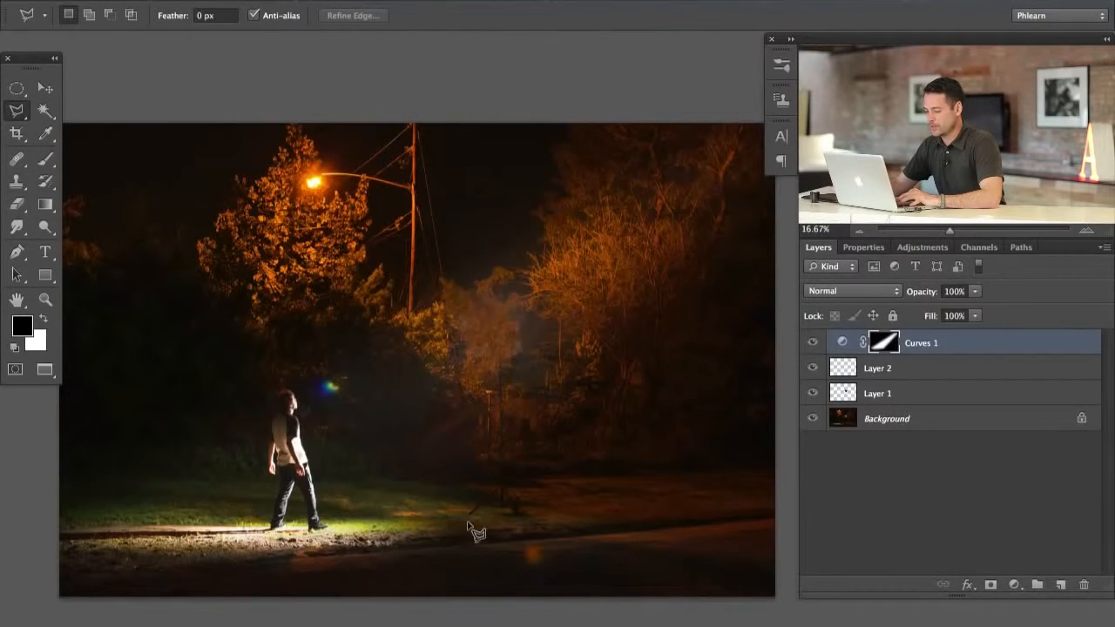
Outline a narrower polygonal beam selection inside the first, from the ground around the man to beyond the image's upper-right corner.
click(332, 531)
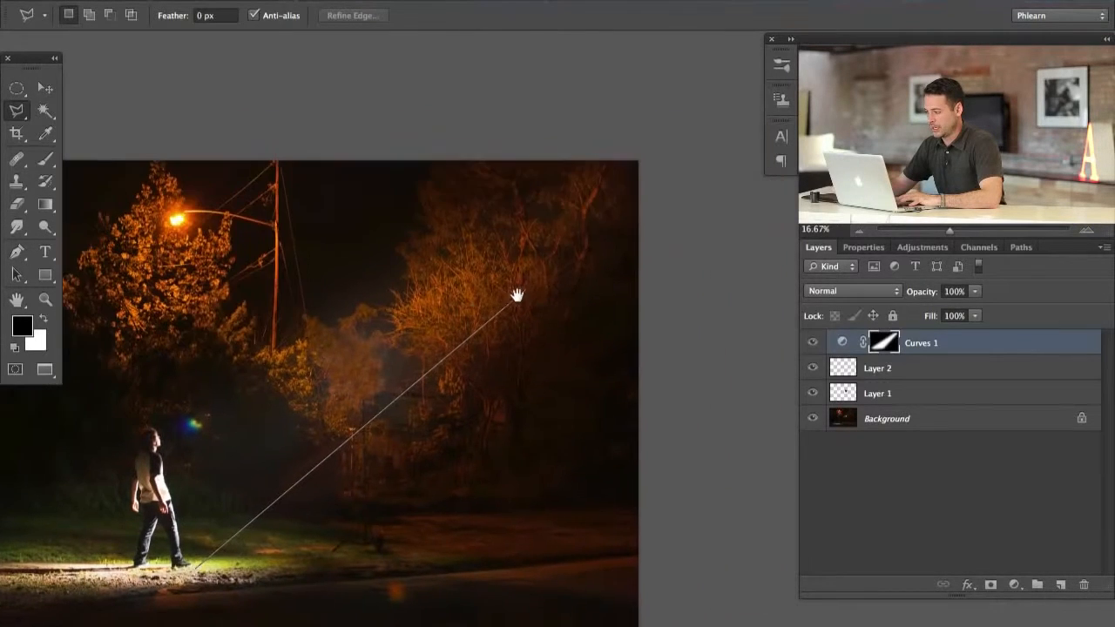
click(641, 144)
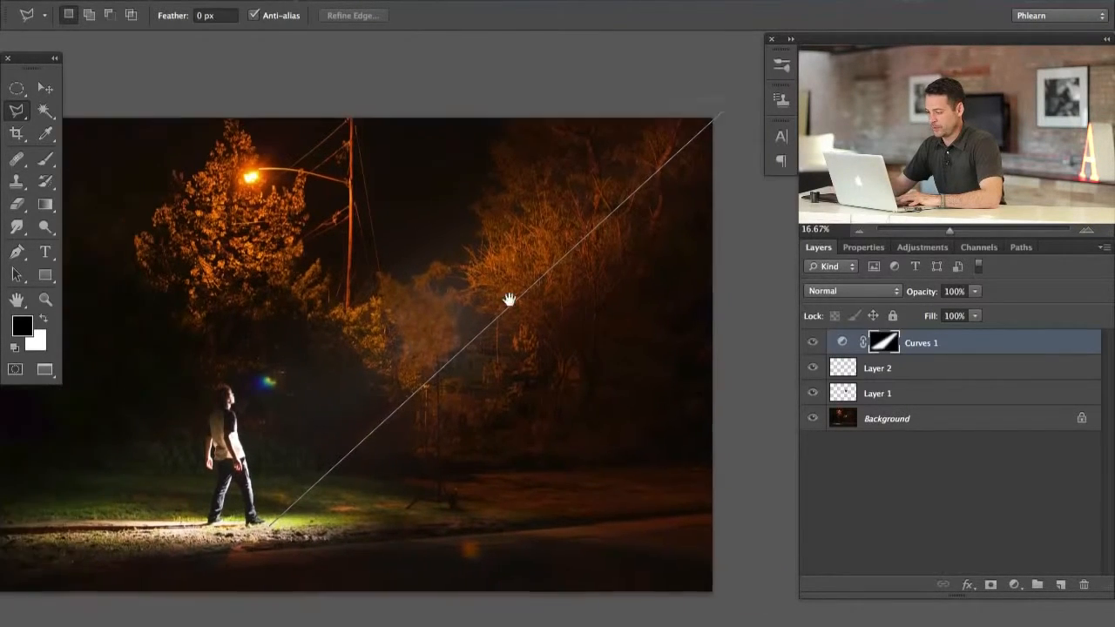
click(221, 454)
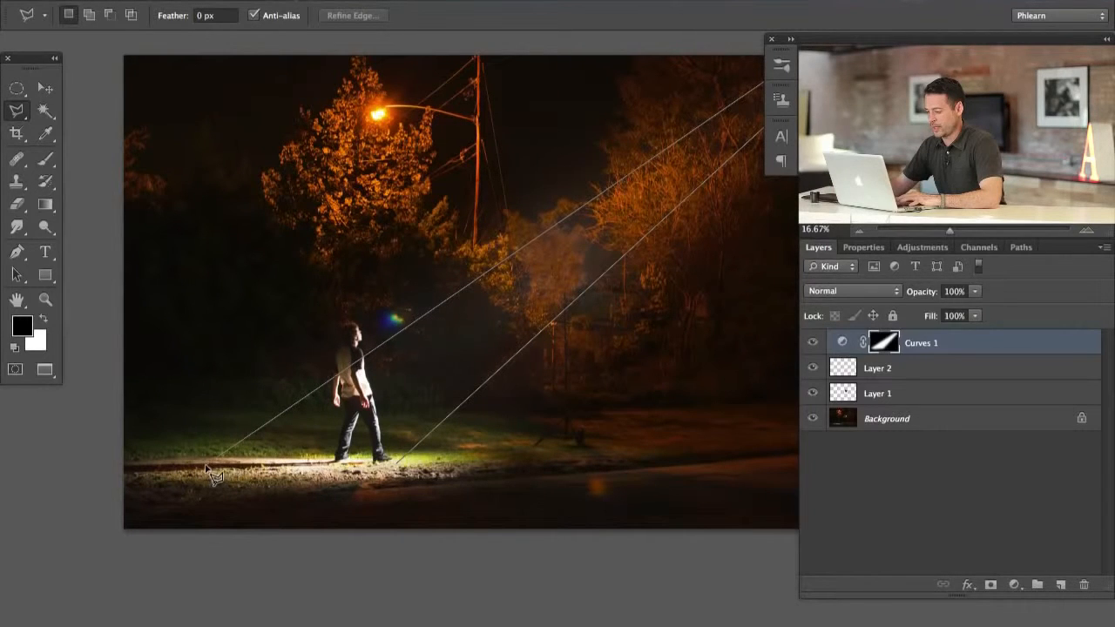
double_click(401, 464)
scroll(523, 366, right, 5)
scroll(523, 366, up, 2)
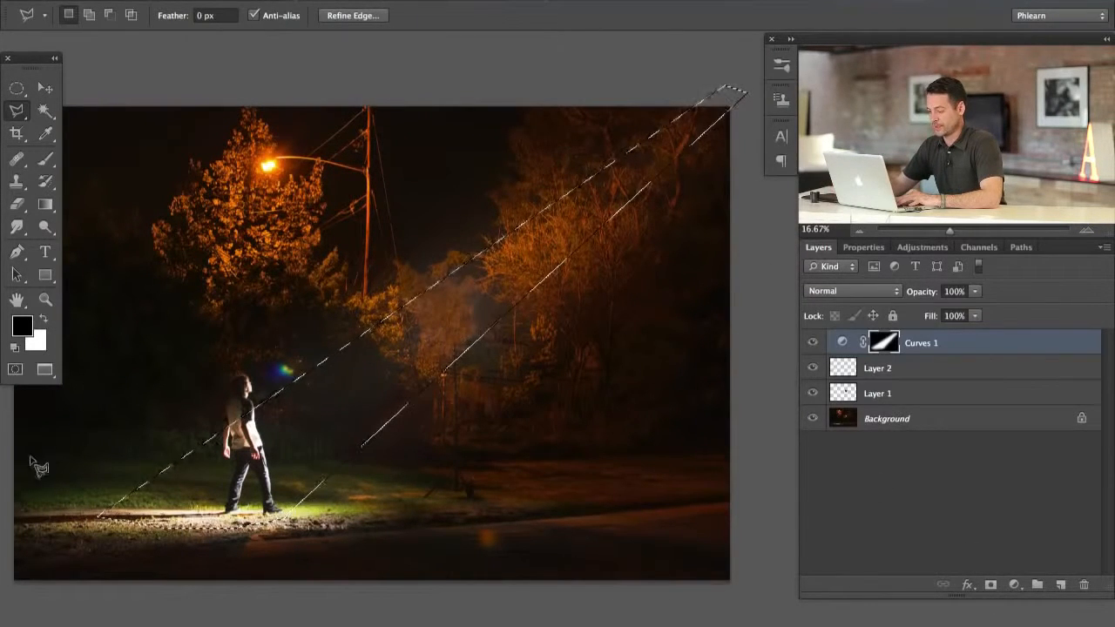
Add a second Curves adjustment layer masked to the narrower beam selection and raise its midtones to brighten it.
click(1015, 585)
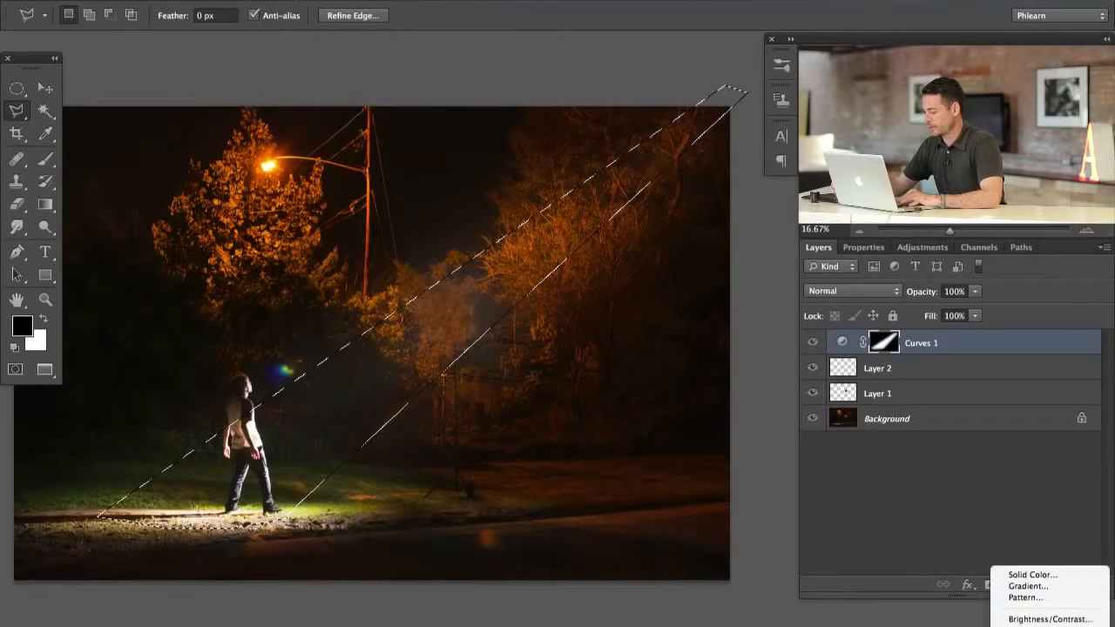
click(1025, 626)
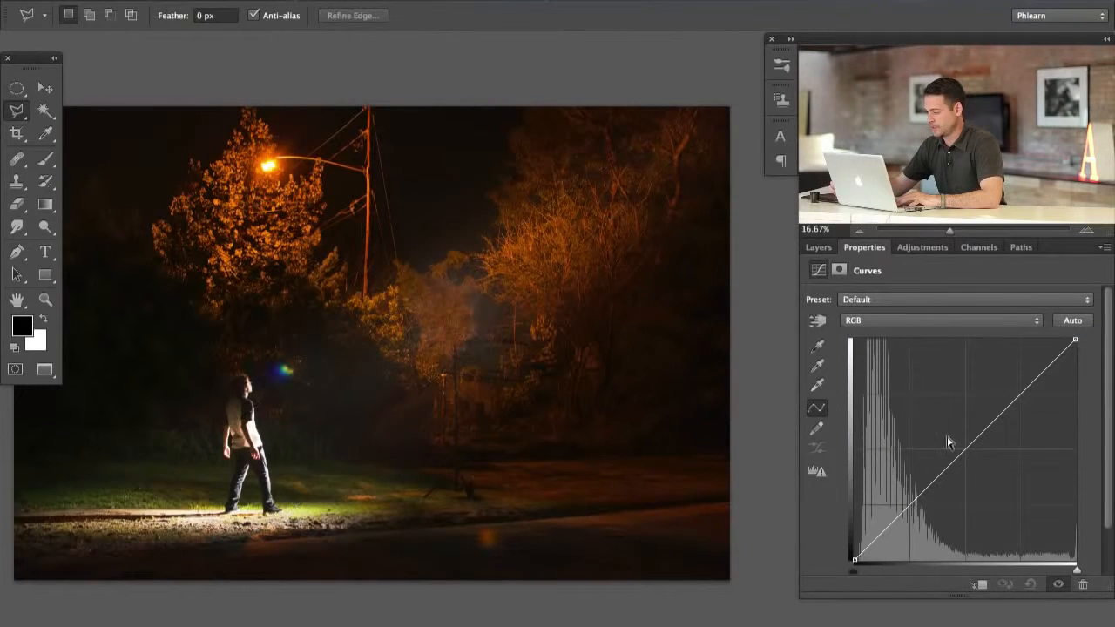
drag(959, 459, 936, 433)
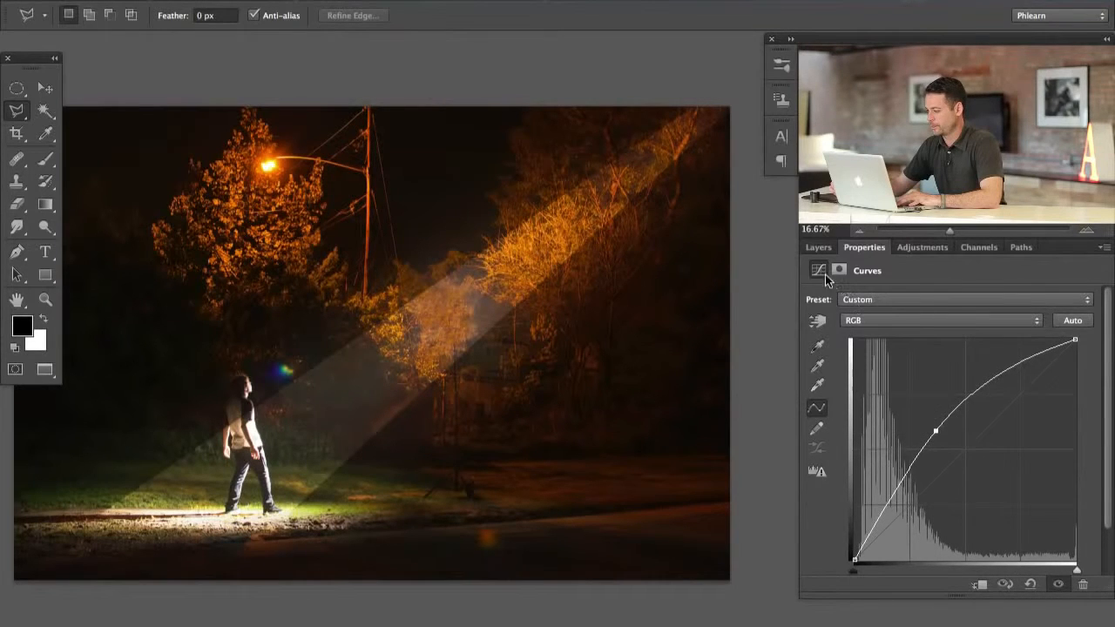
Compare the photo with and without the hard-edged Curves 2 beam.
click(814, 248)
click(813, 343)
click(813, 343)
click(813, 342)
click(813, 342)
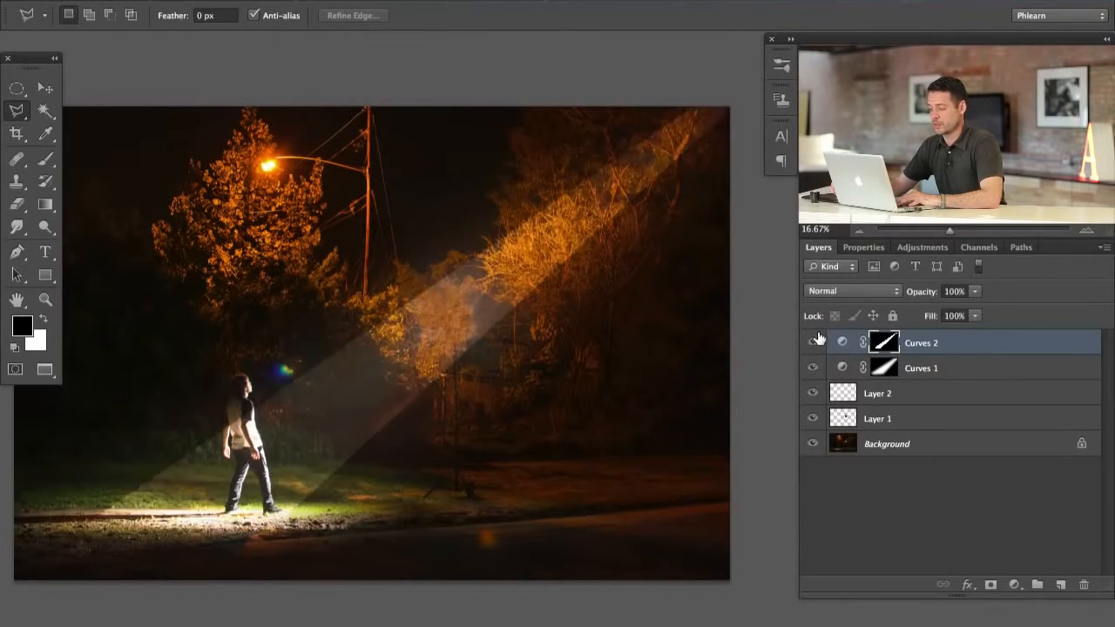
Soften the Curves 2 mask with a Gaussian Blur of 100.1 pixels radius, trying weaker and stronger settings first.
click(410, 3)
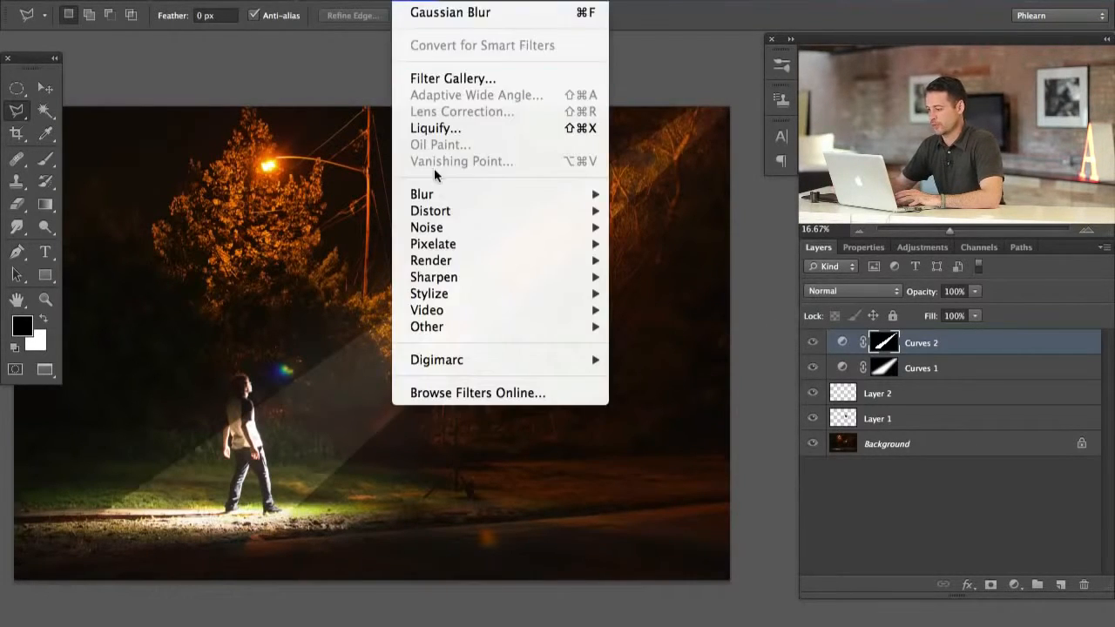
mouse_move(567, 194)
click(673, 327)
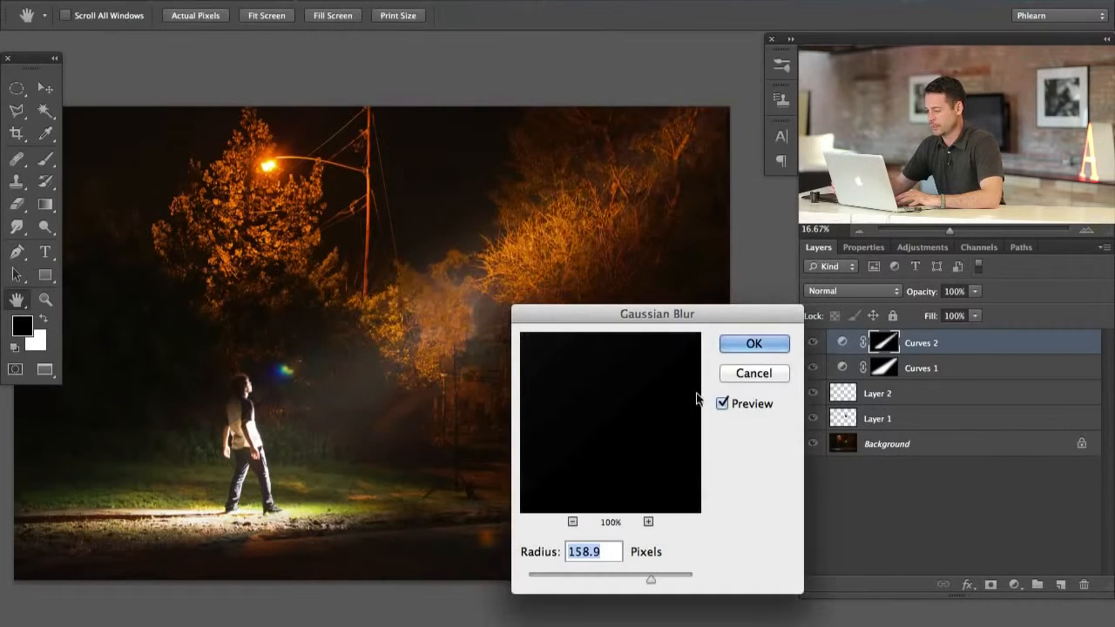
click(639, 576)
drag(634, 582, 596, 572)
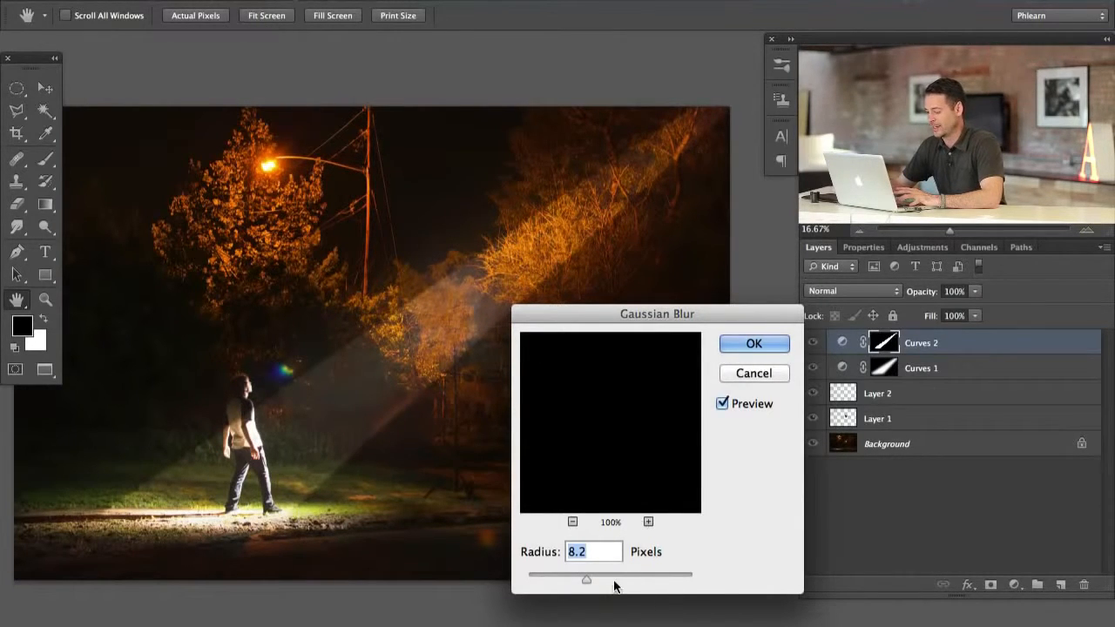
click(619, 579)
click(632, 577)
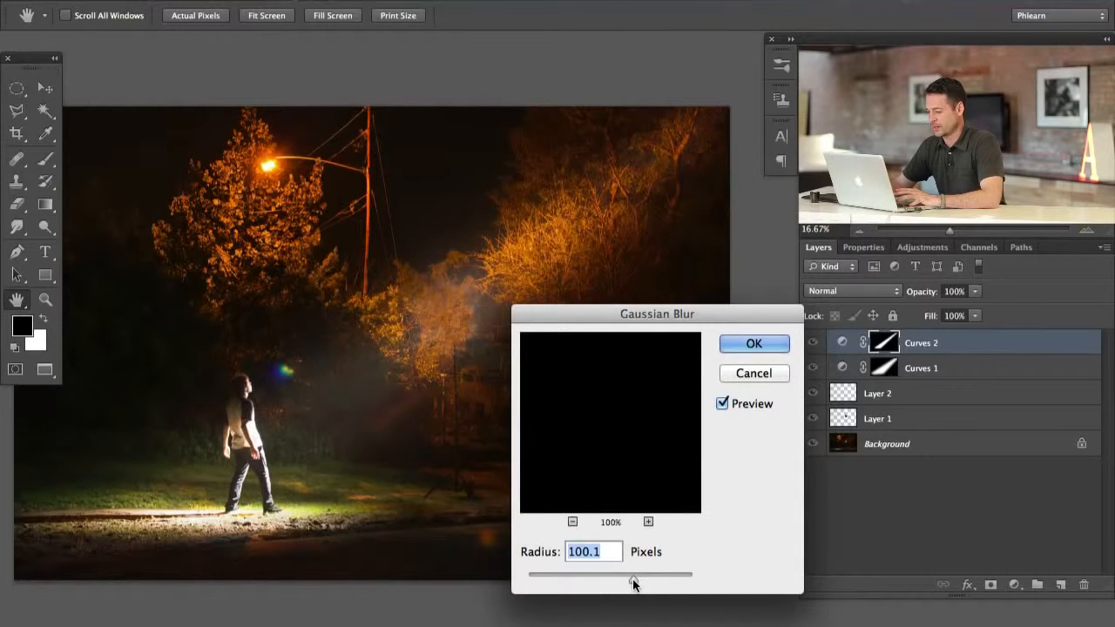
click(765, 344)
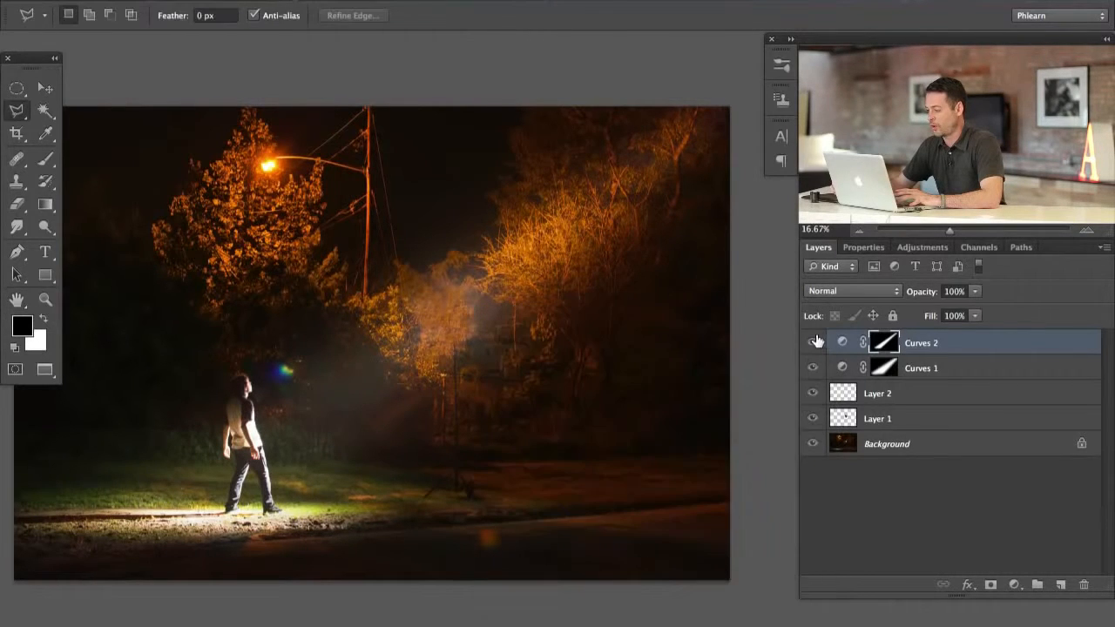
Toggle the blurred Curves 2 layer to judge its effect on the beam.
click(813, 344)
click(813, 344)
click(813, 343)
click(813, 344)
click(813, 343)
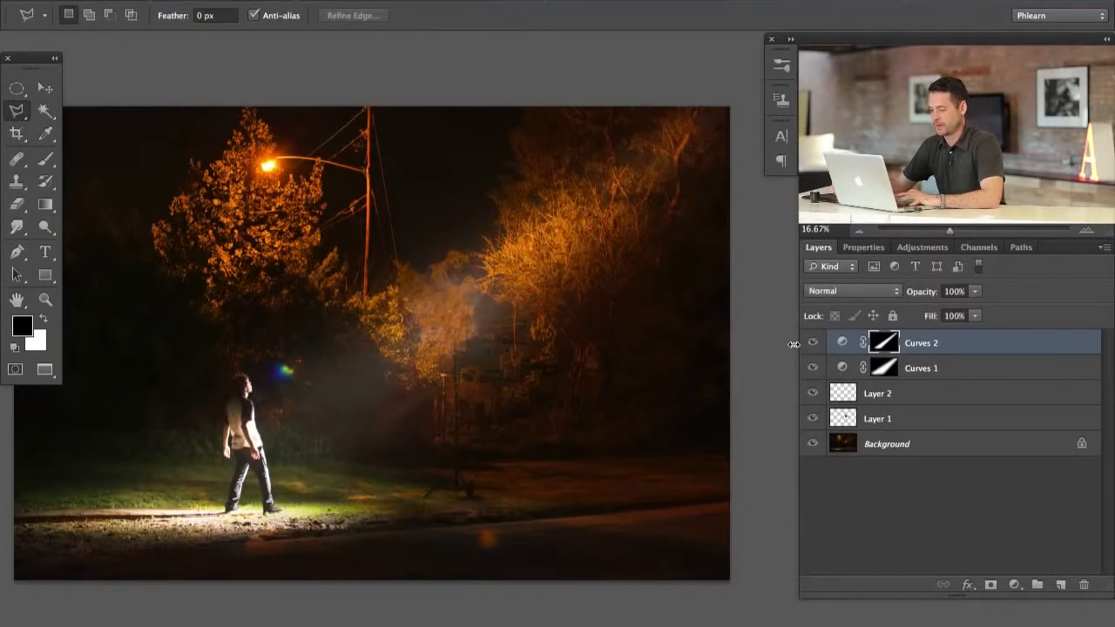
Outline a third, very narrow polygonal beam selection from the image's upper-right corner to the ground at the man's feet.
drag(449, 436, 460, 432)
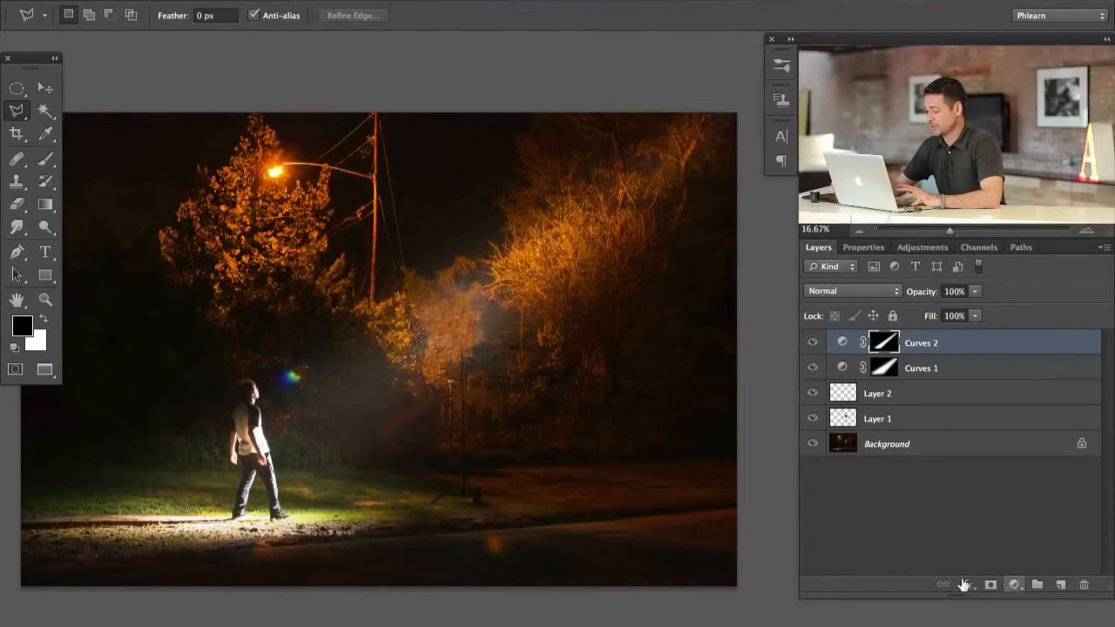
click(737, 113)
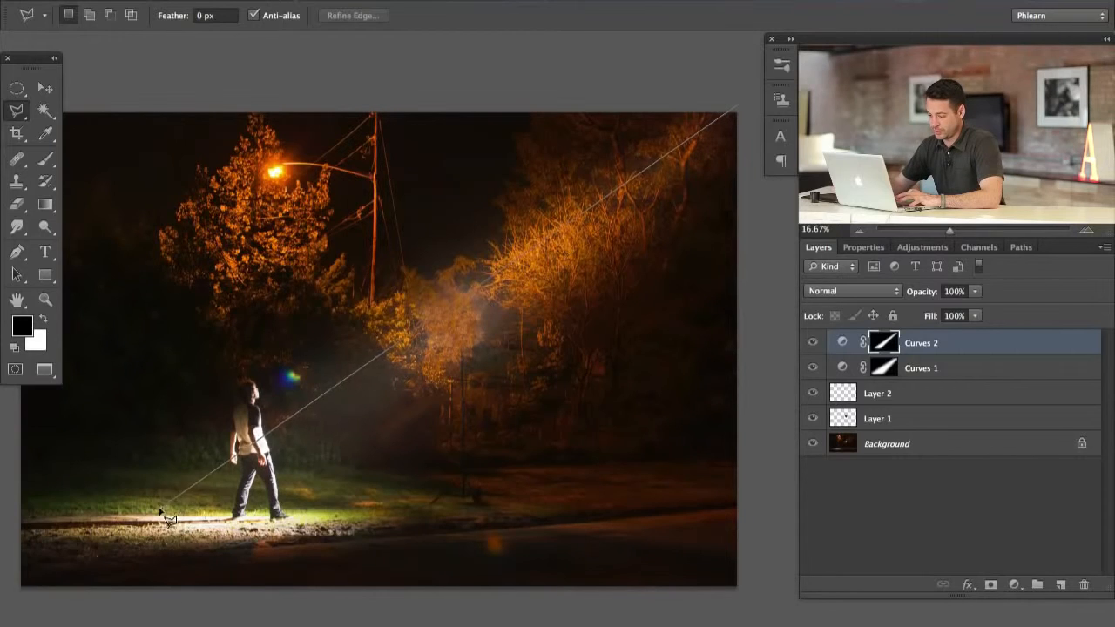
click(147, 538)
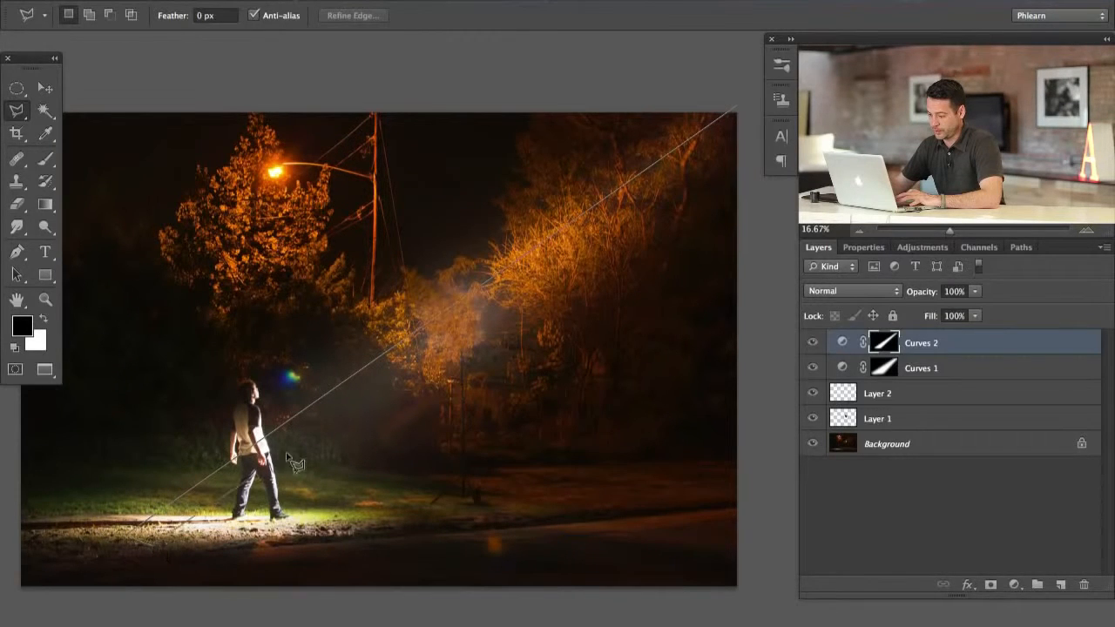
click(745, 111)
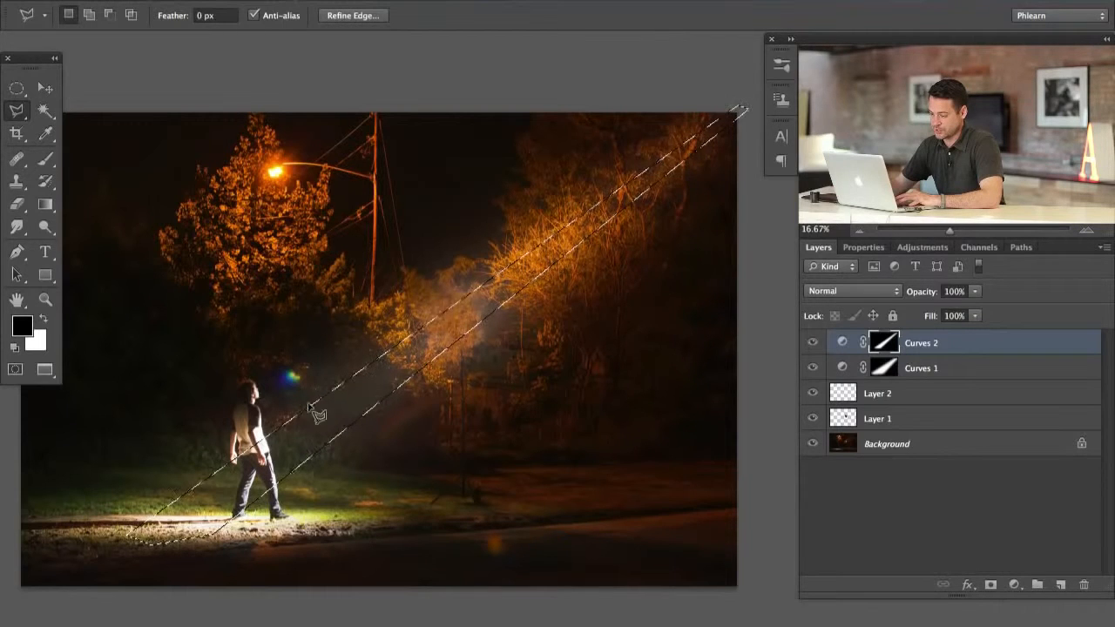
drag(213, 500, 269, 474)
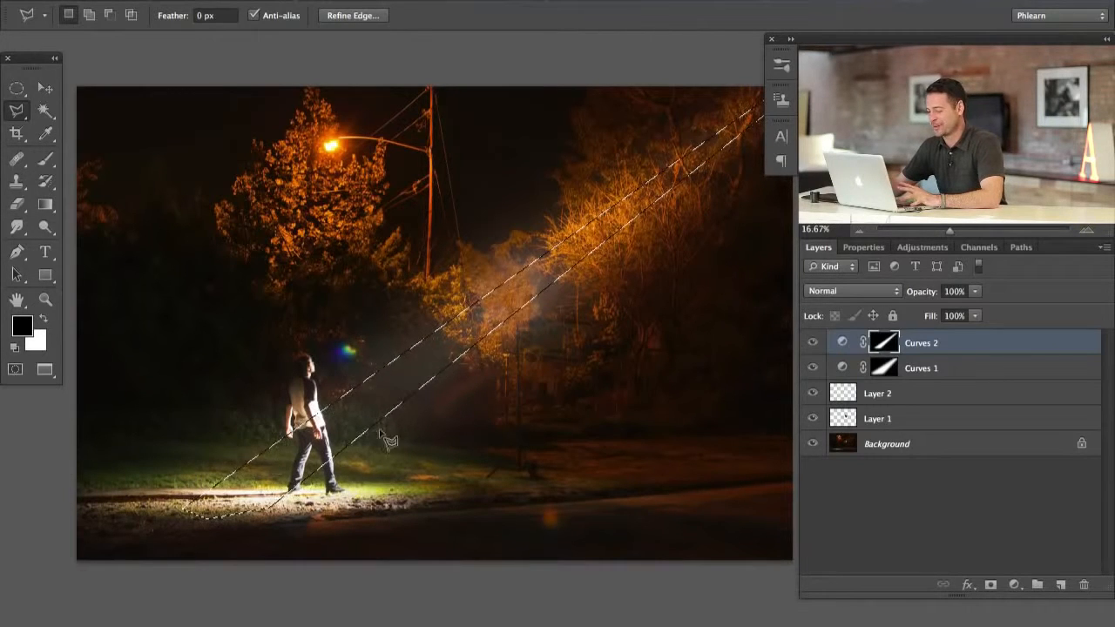
Add a third Curves adjustment layer masked to the thinnest beam selection and raise its midtones moderately.
click(1014, 585)
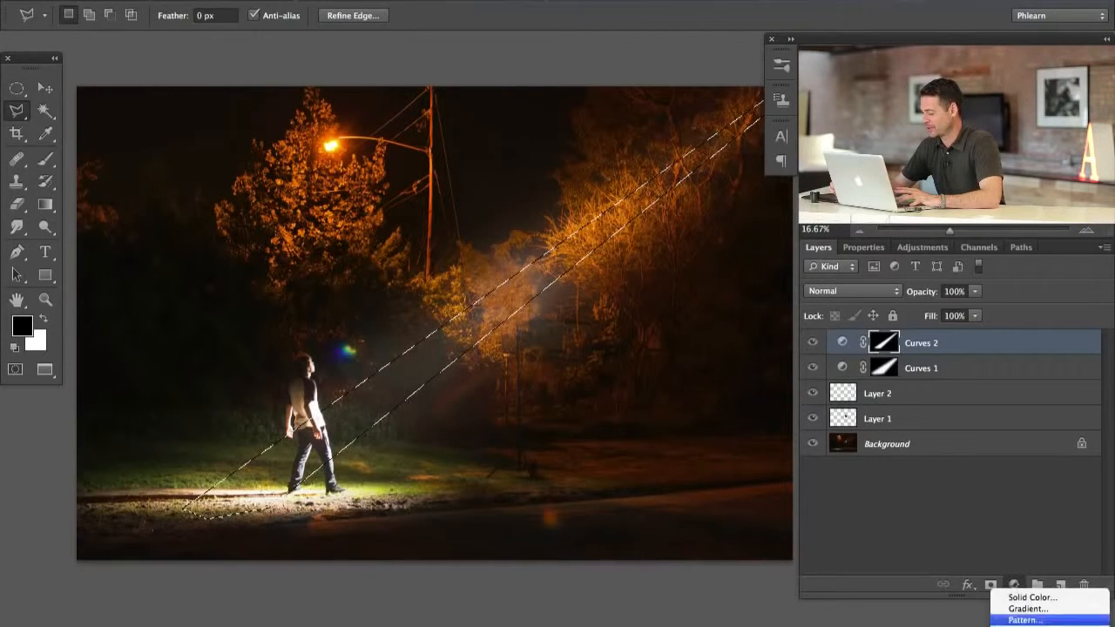
click(1024, 586)
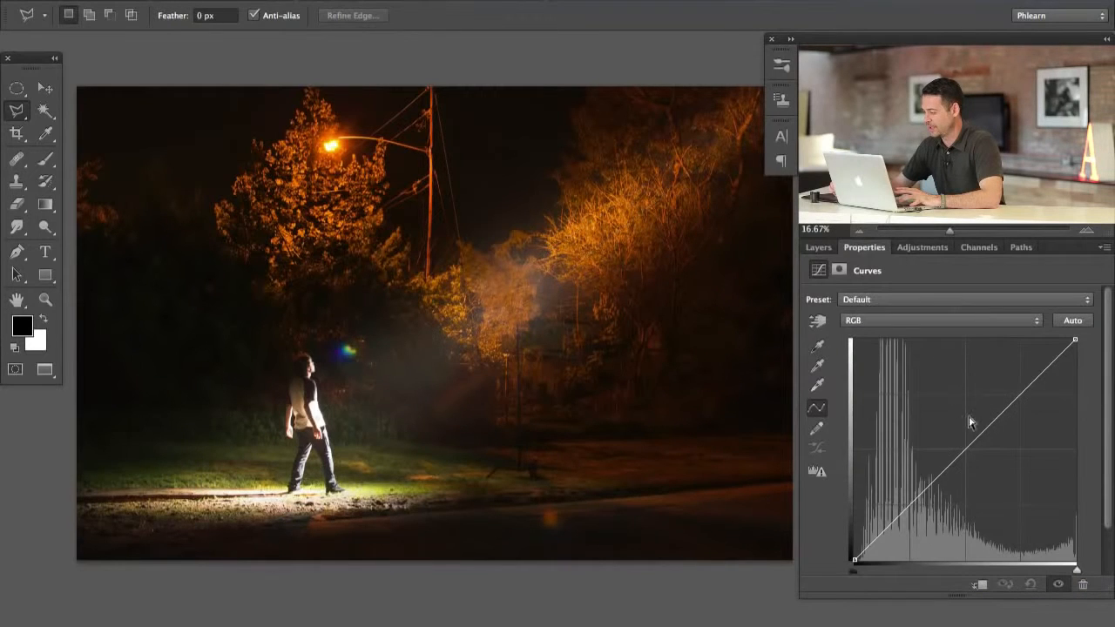
drag(958, 454, 950, 431)
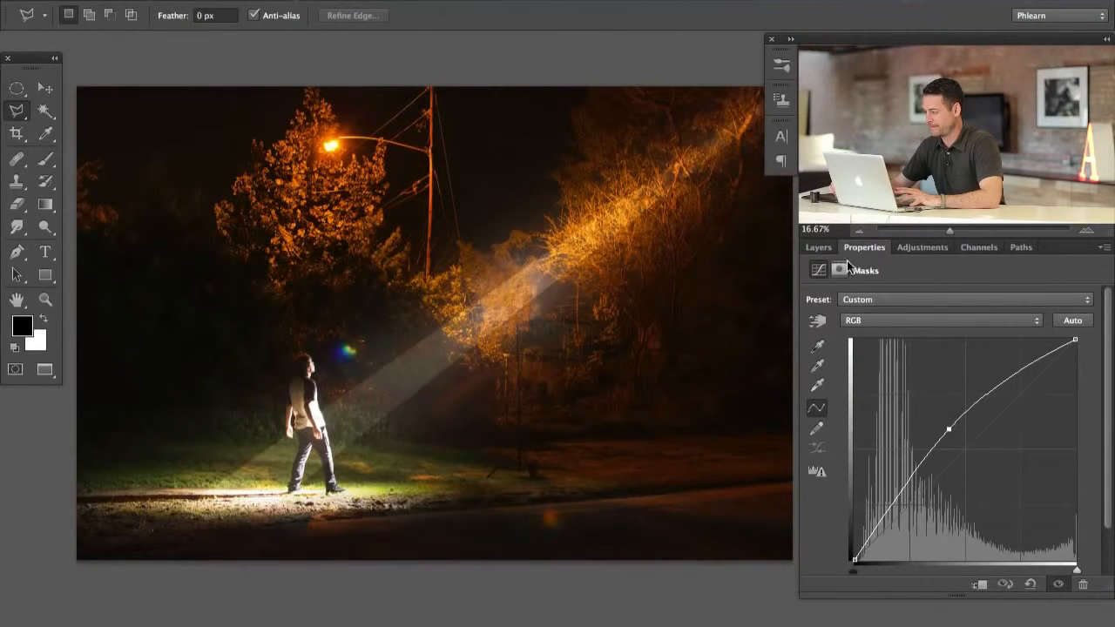
Soften the Curves 3 mask with a Gaussian Blur of 73.7 pixels radius.
click(820, 247)
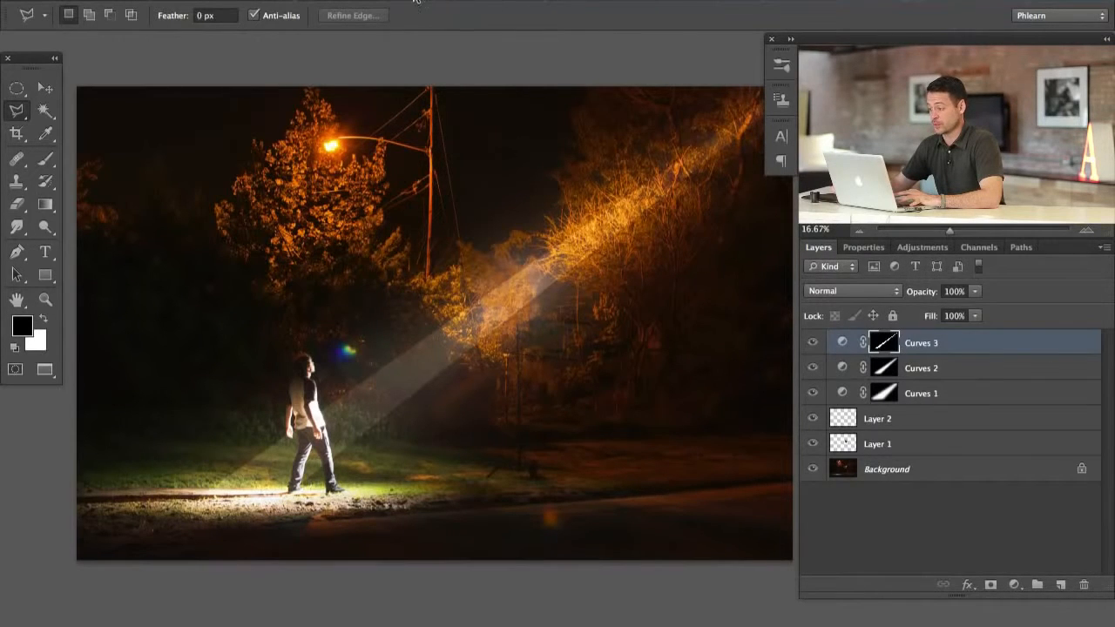
click(416, 1)
mouse_move(444, 191)
click(659, 322)
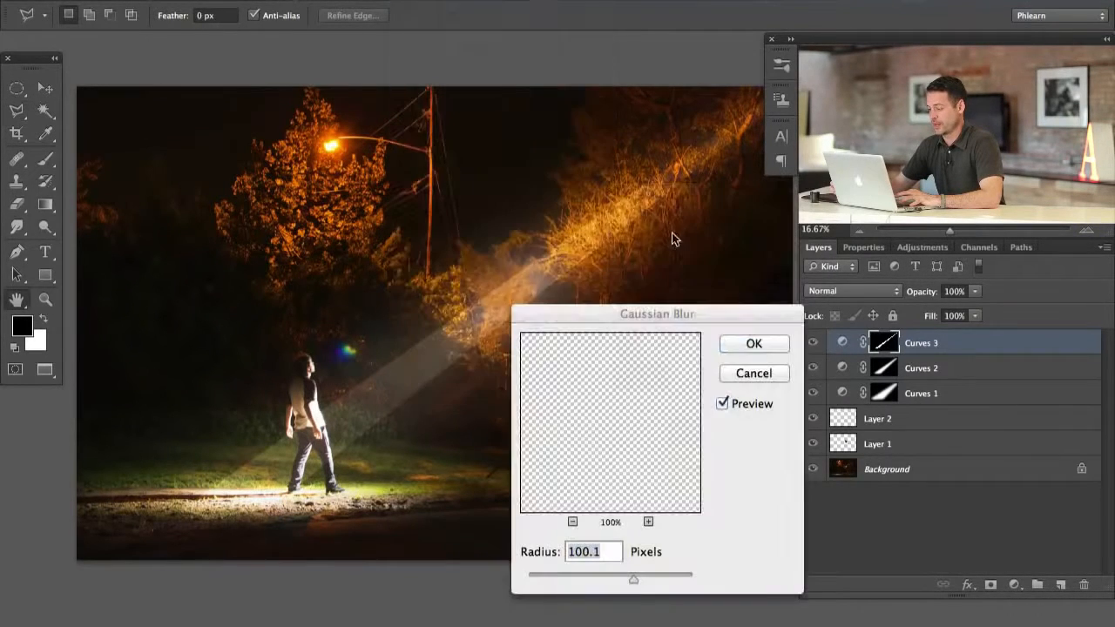
drag(605, 576, 628, 575)
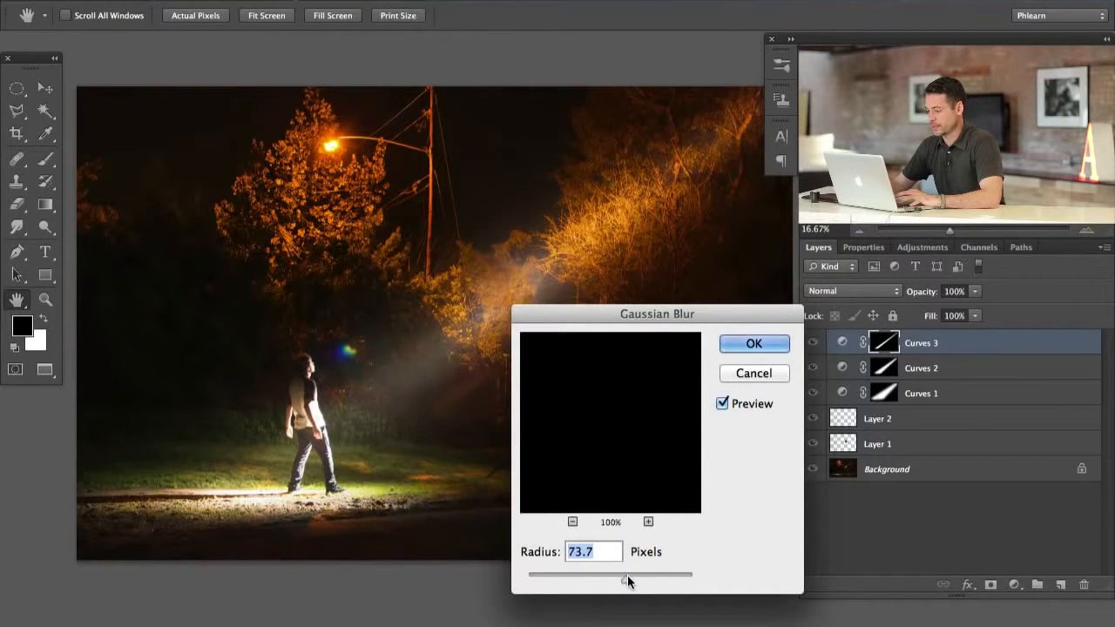
click(754, 344)
Toggle the blurred Curves 3 layer to judge its effect on the light beam.
key(l)
click(813, 343)
click(812, 343)
drag(616, 392, 586, 396)
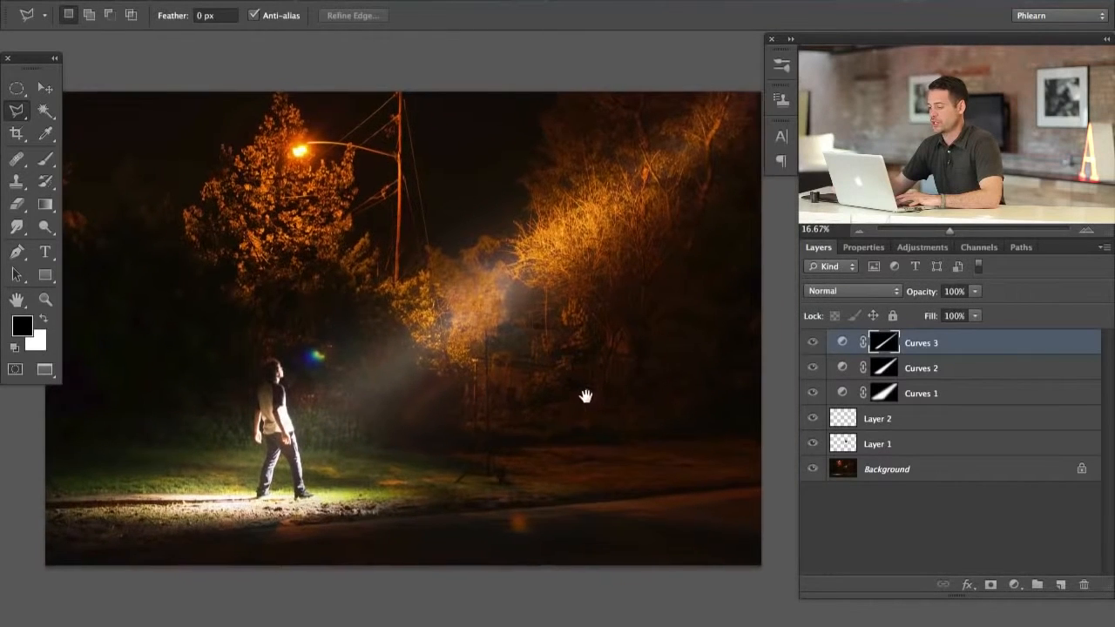
click(812, 343)
click(812, 343)
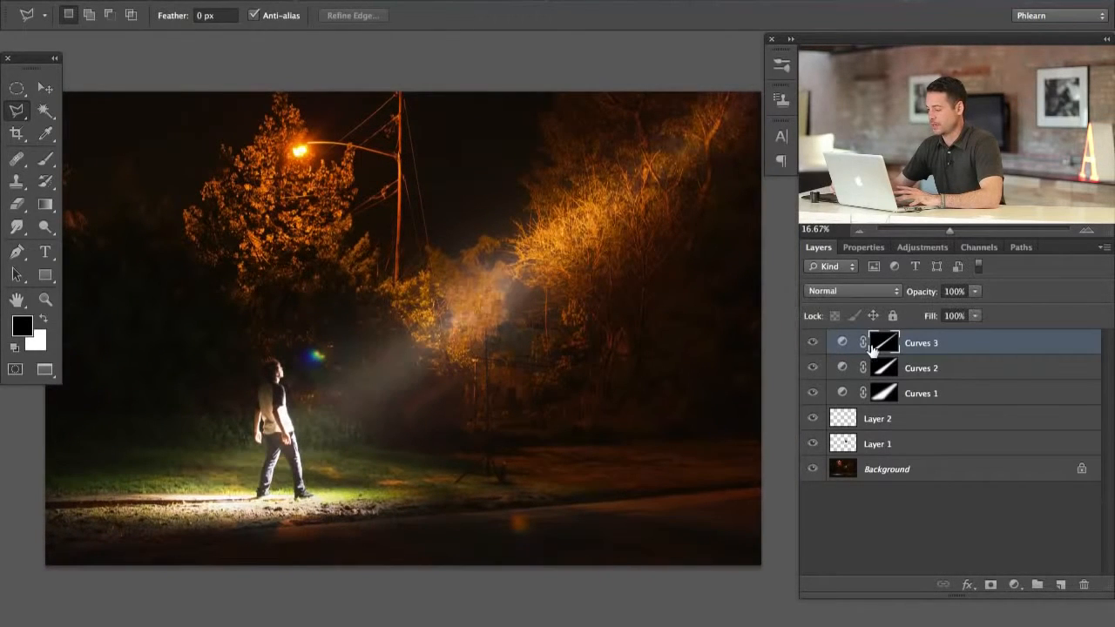
Lower the midtone point of the Curves 3 adjustment slightly to make the inner beam subtler.
double_click(839, 342)
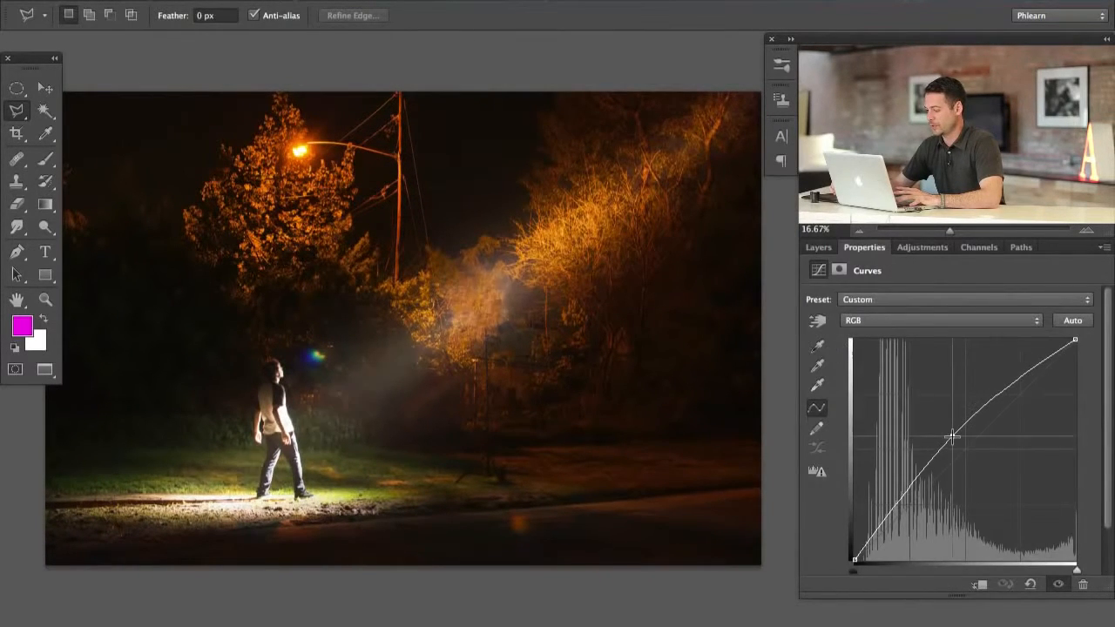
mouse_move(949, 429)
mouse_down()
mouse_move(908, 408)
mouse_move(942, 439)
mouse_up()
click(816, 247)
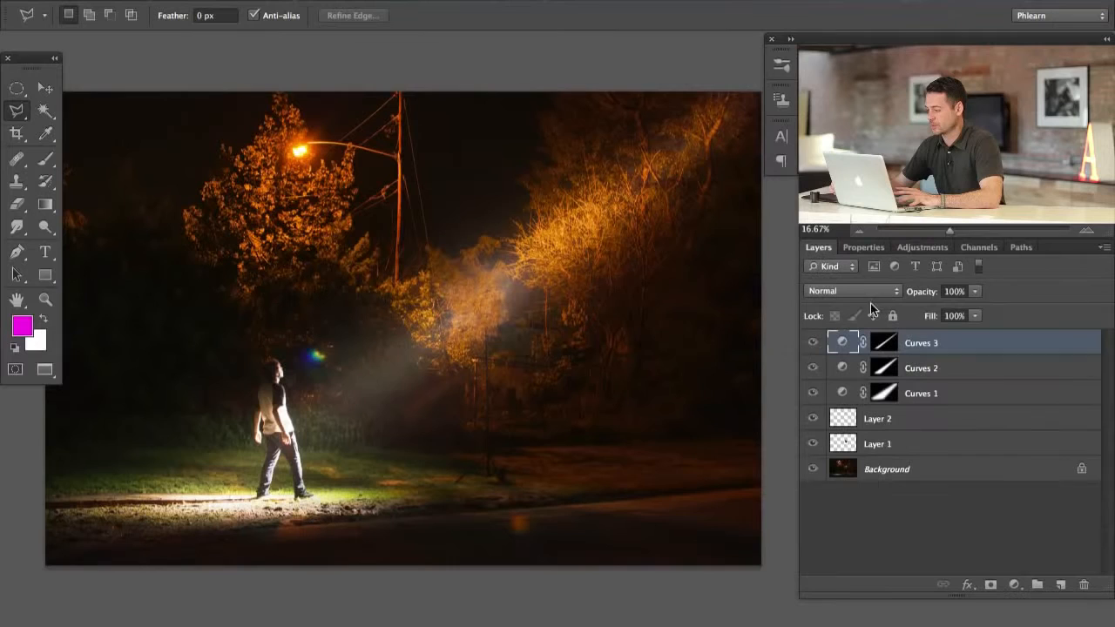
Hide all three Curves layers and bring them back one by one to compare how the beam builds up.
click(813, 367)
click(815, 394)
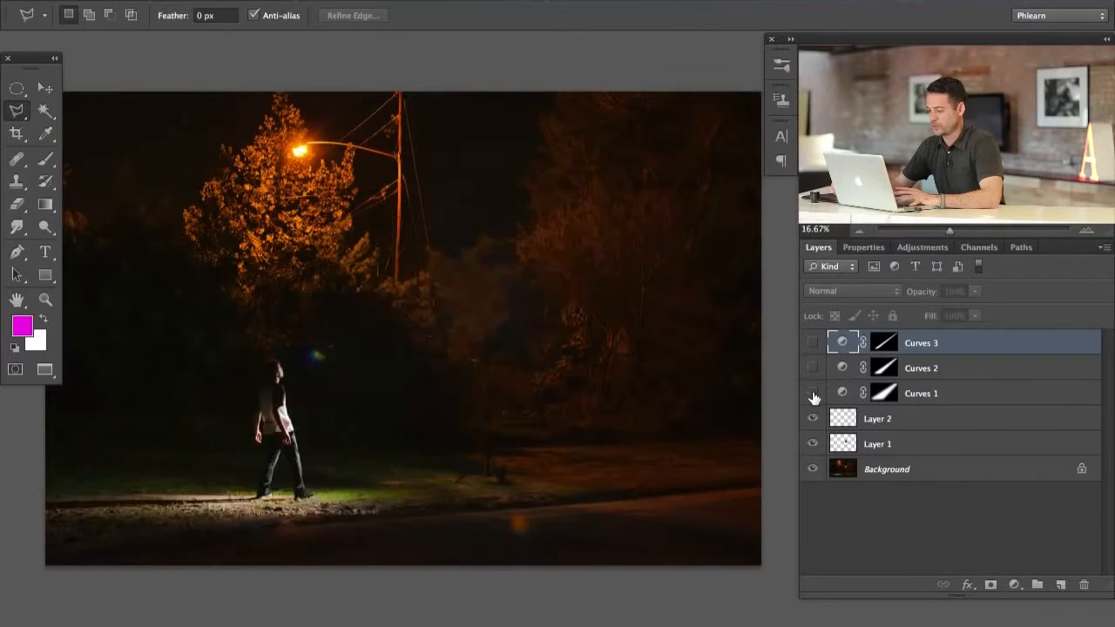
click(815, 394)
click(815, 393)
click(815, 395)
click(815, 394)
click(813, 394)
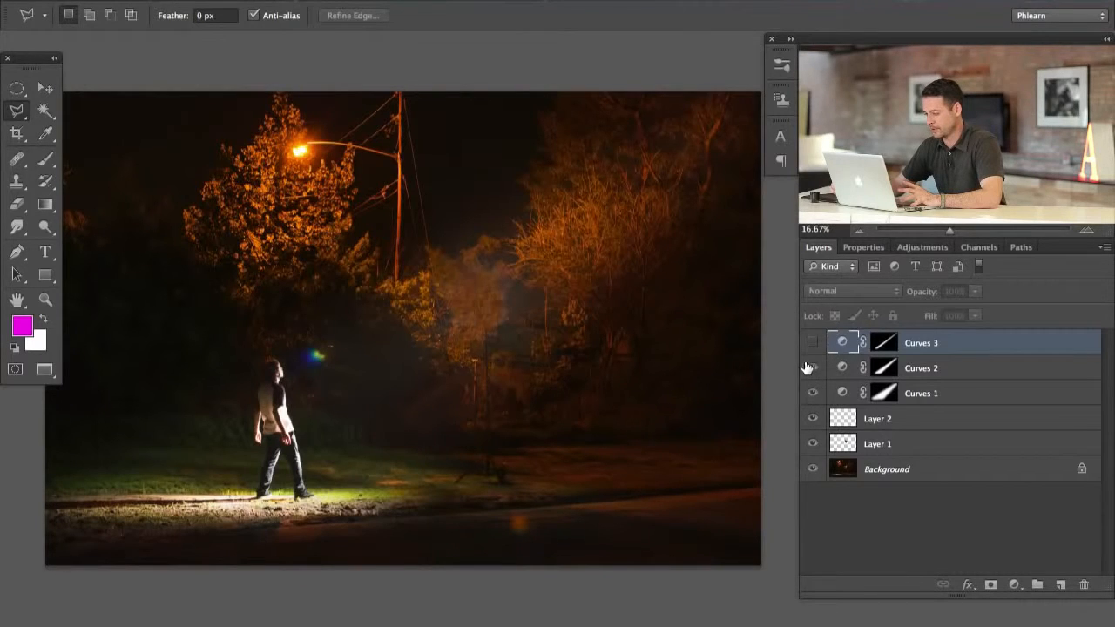
click(813, 368)
click(813, 343)
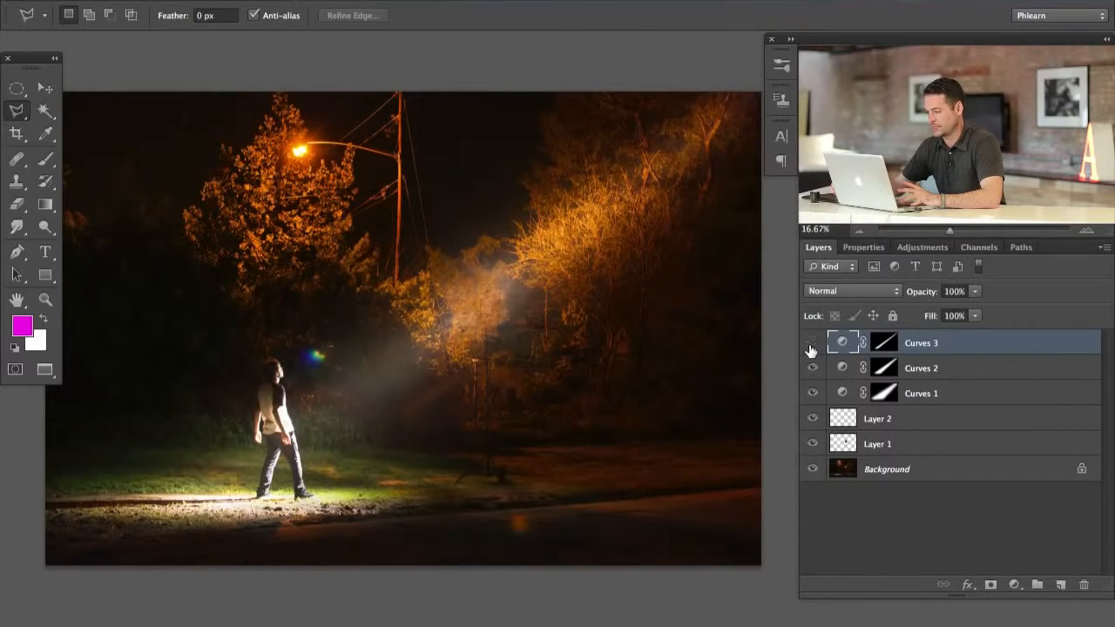
Compare the beam made by only Curves 2 and Curves 3 with the full effect including Curves 1.
click(811, 343)
click(813, 369)
click(813, 395)
click(813, 395)
click(813, 394)
click(815, 369)
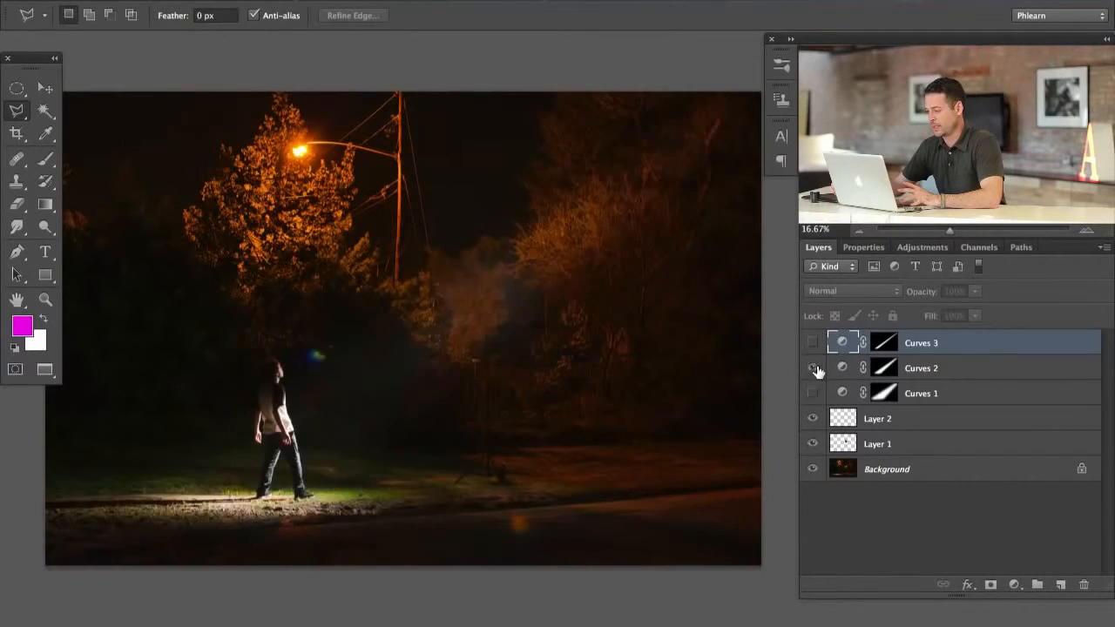
click(812, 343)
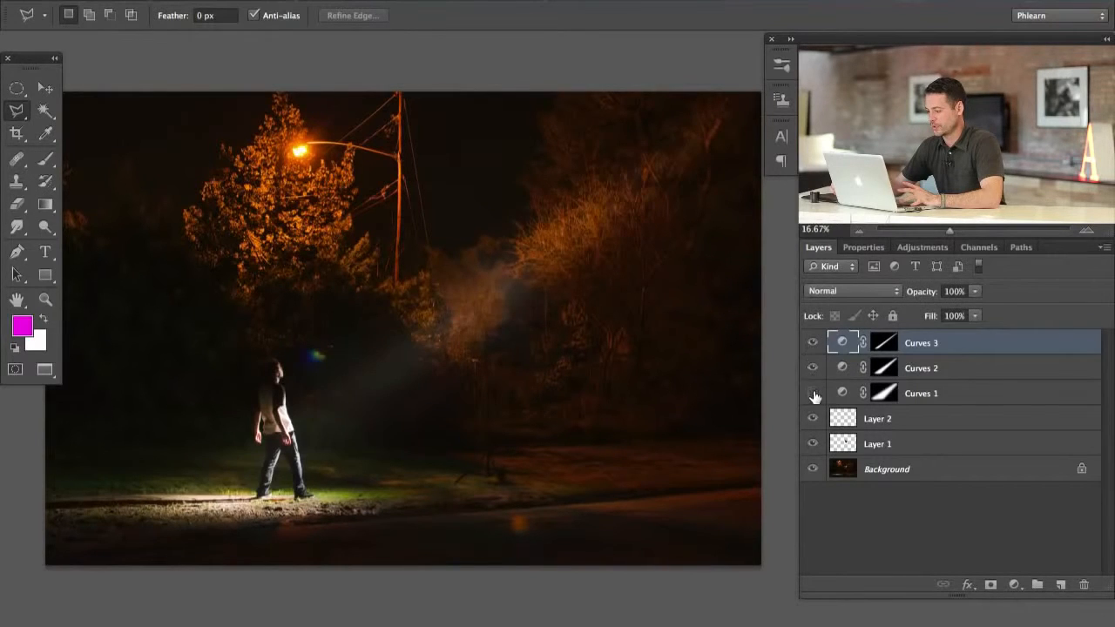
click(813, 395)
click(814, 396)
click(814, 396)
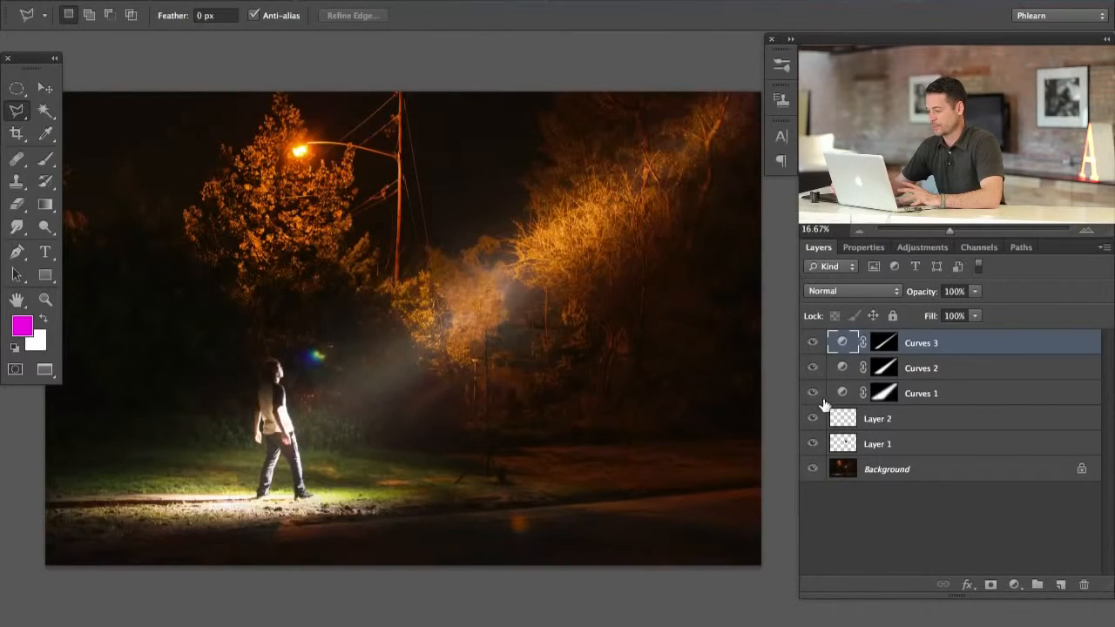
Fine-tune the midtone point of the Curves 1 adjustment and review the combined beam layers.
double_click(849, 394)
drag(924, 411, 927, 411)
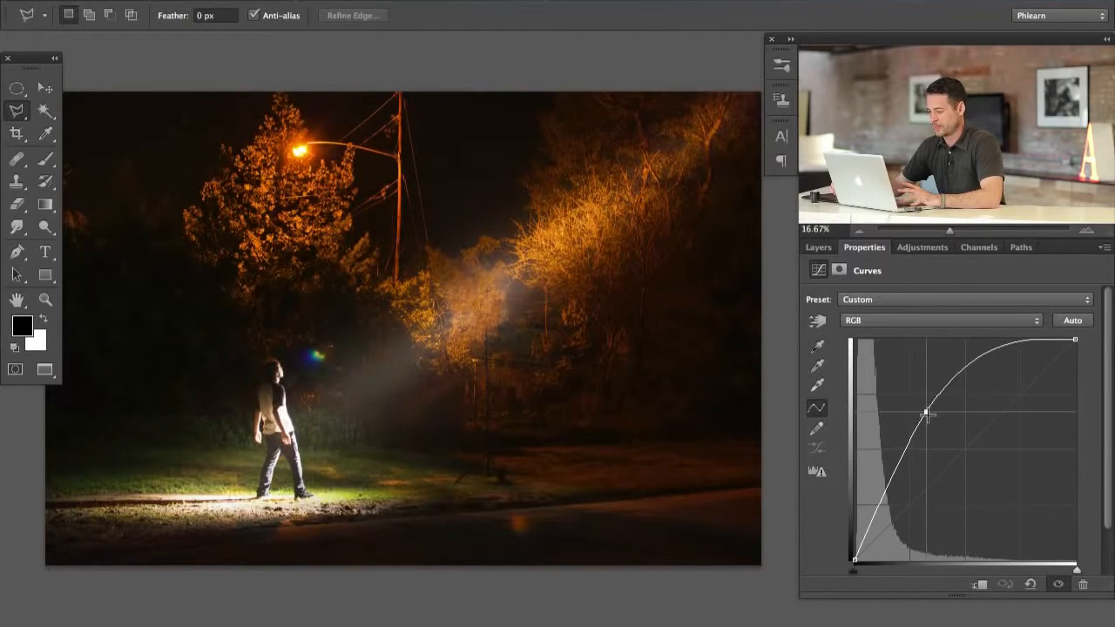
click(819, 248)
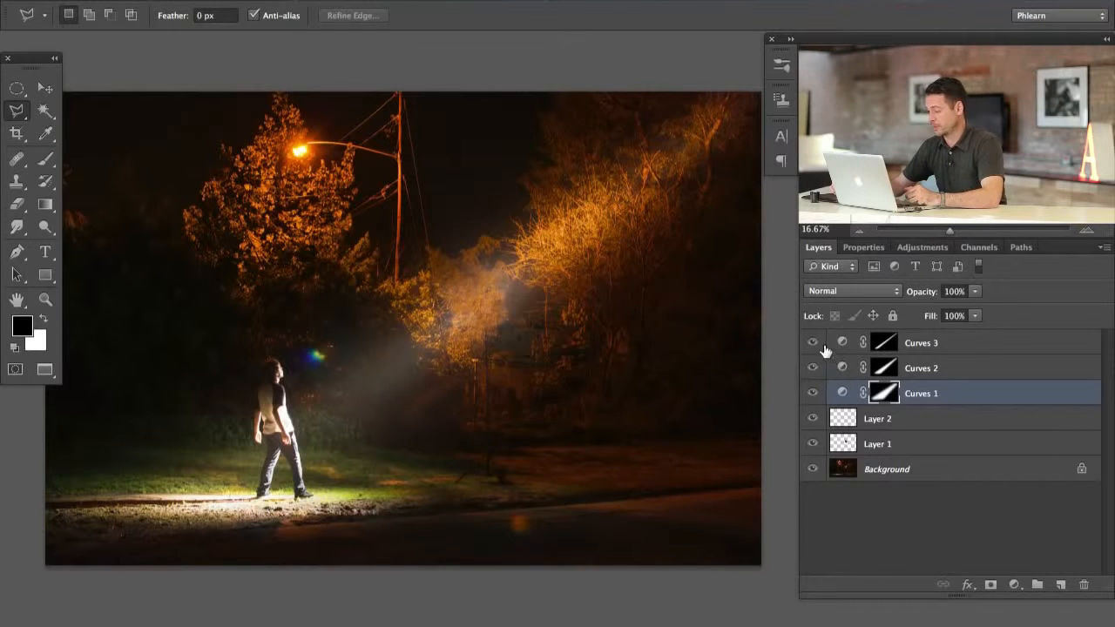
mouse_move(813, 344)
mouse_down()
mouse_move(824, 386)
mouse_move(811, 344)
mouse_up()
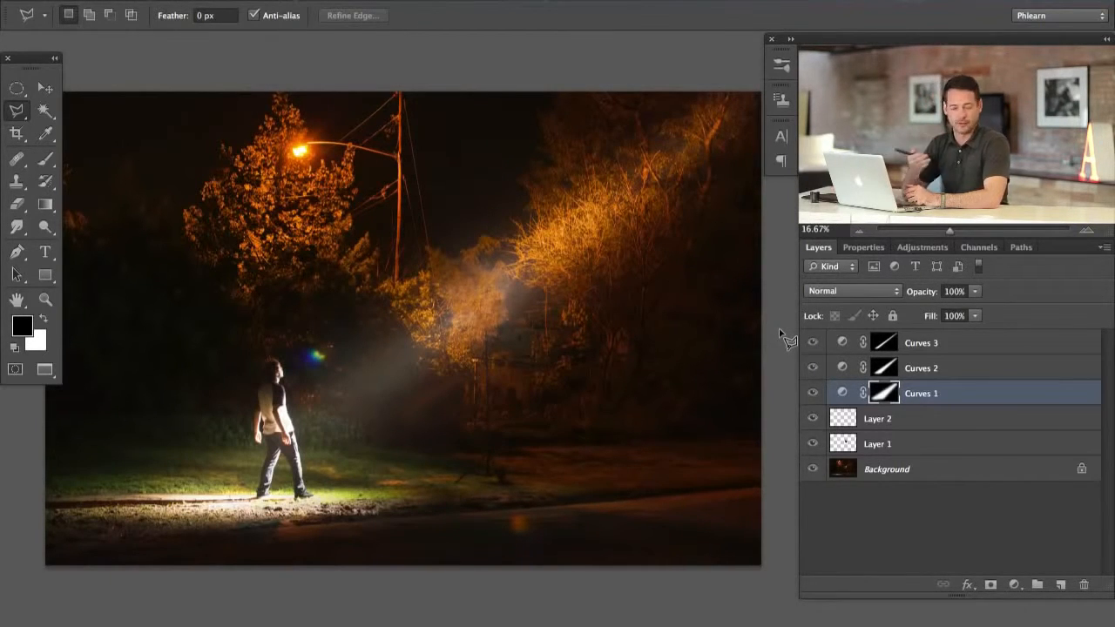
Add a fourth Curves adjustment layer above Curves 3 and raise its black point to create a hazy look.
click(984, 348)
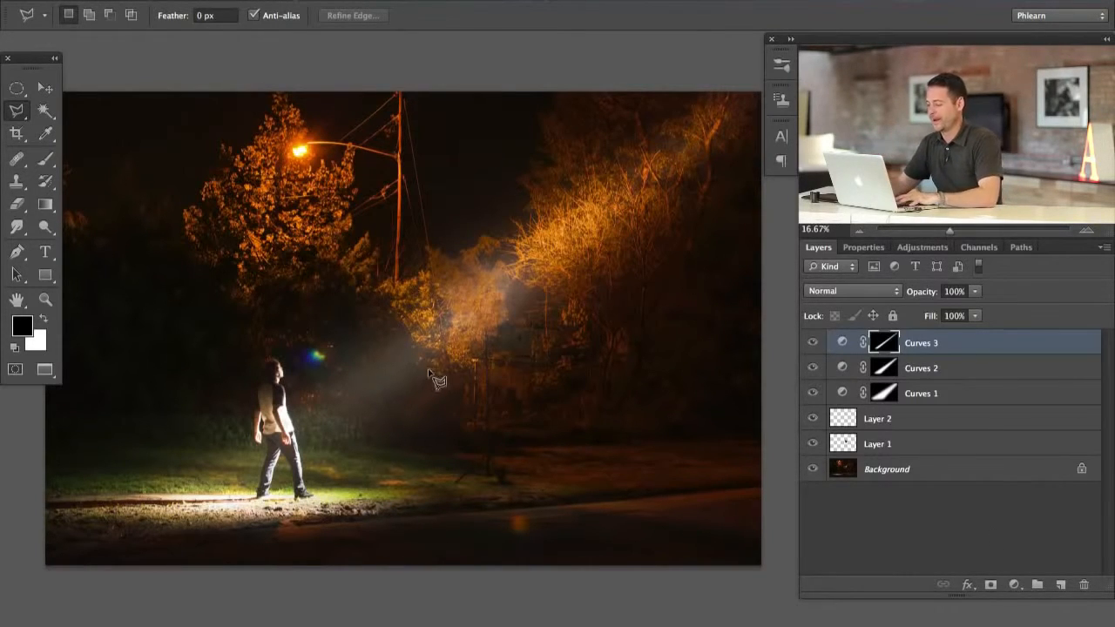
drag(461, 363, 487, 357)
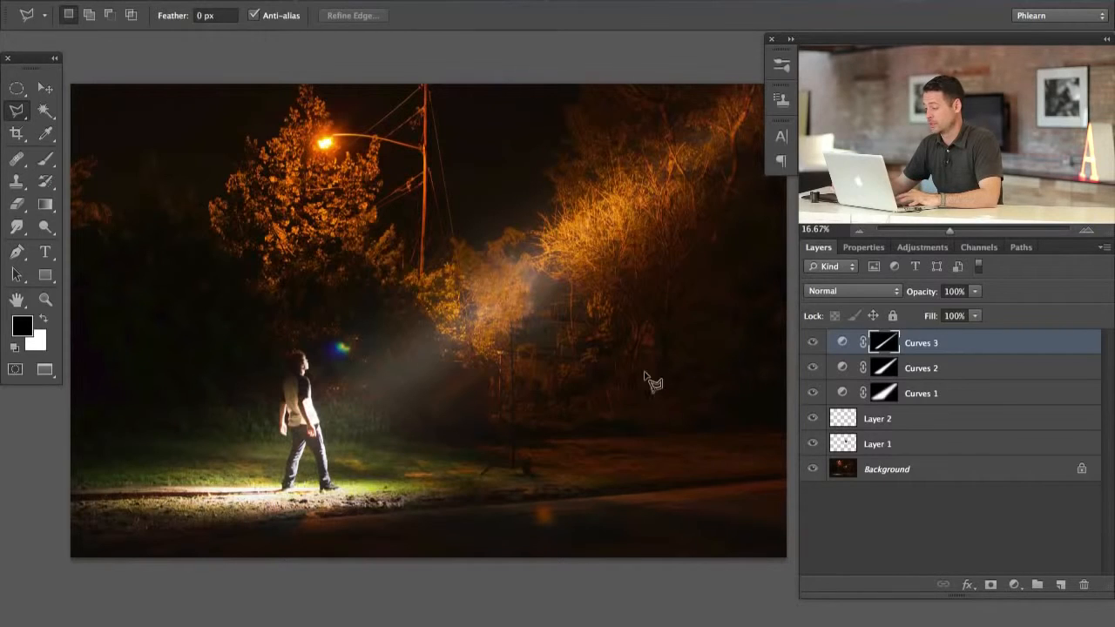
drag(723, 388, 699, 409)
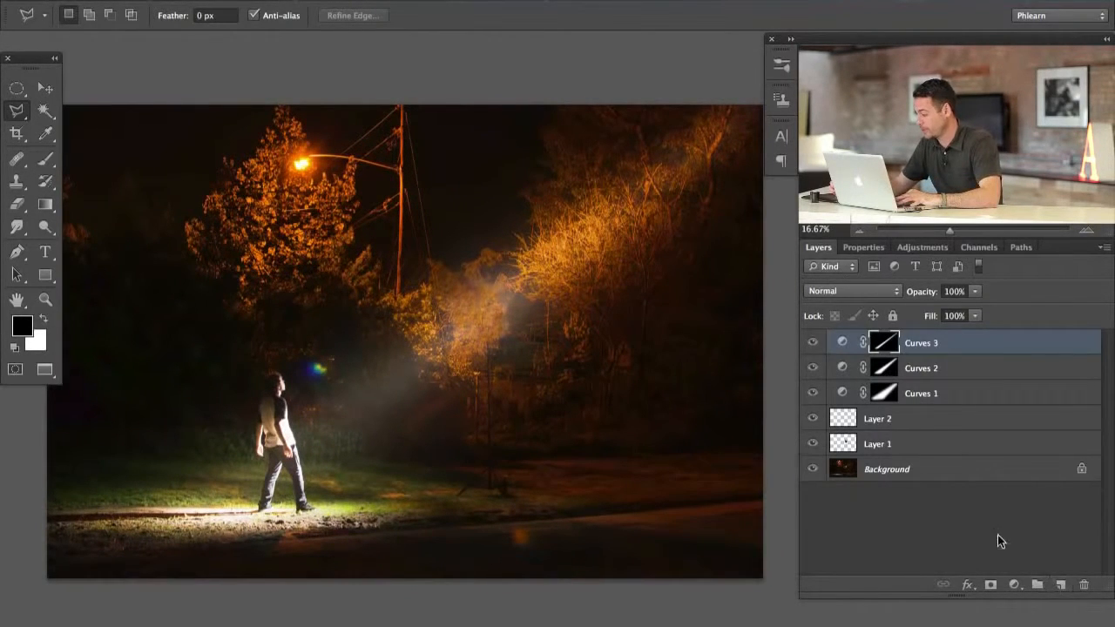
click(1014, 585)
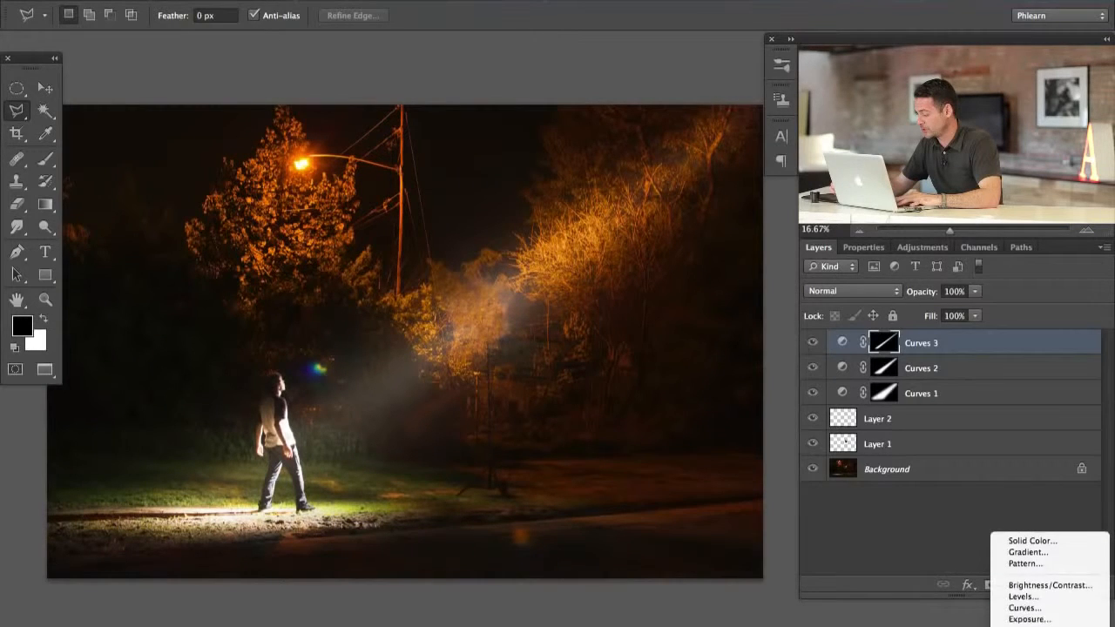
click(1038, 575)
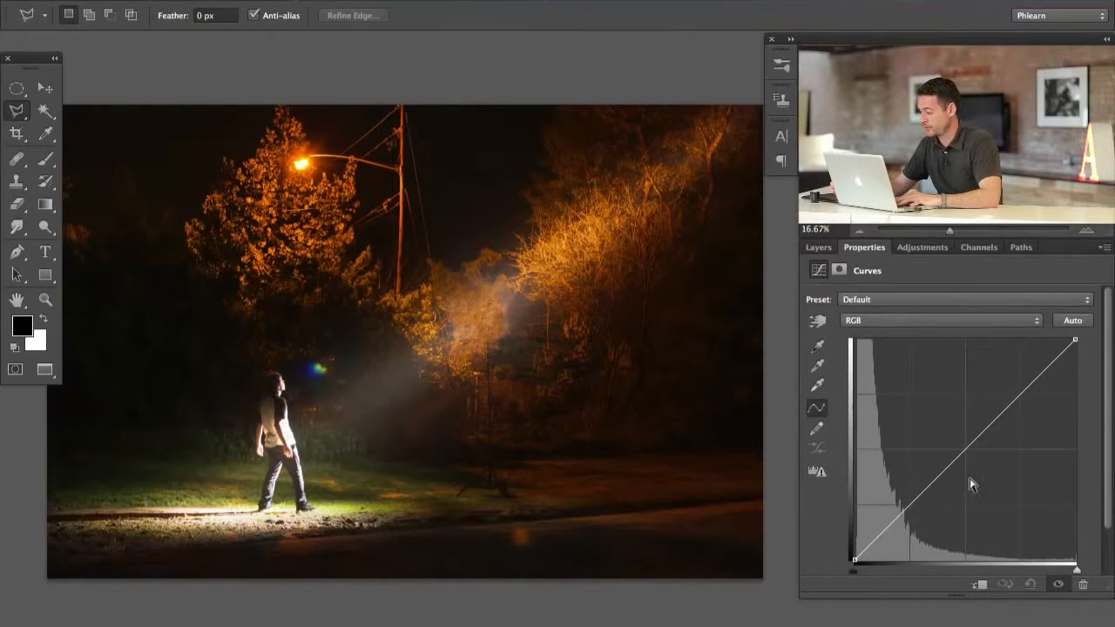
drag(973, 485, 848, 535)
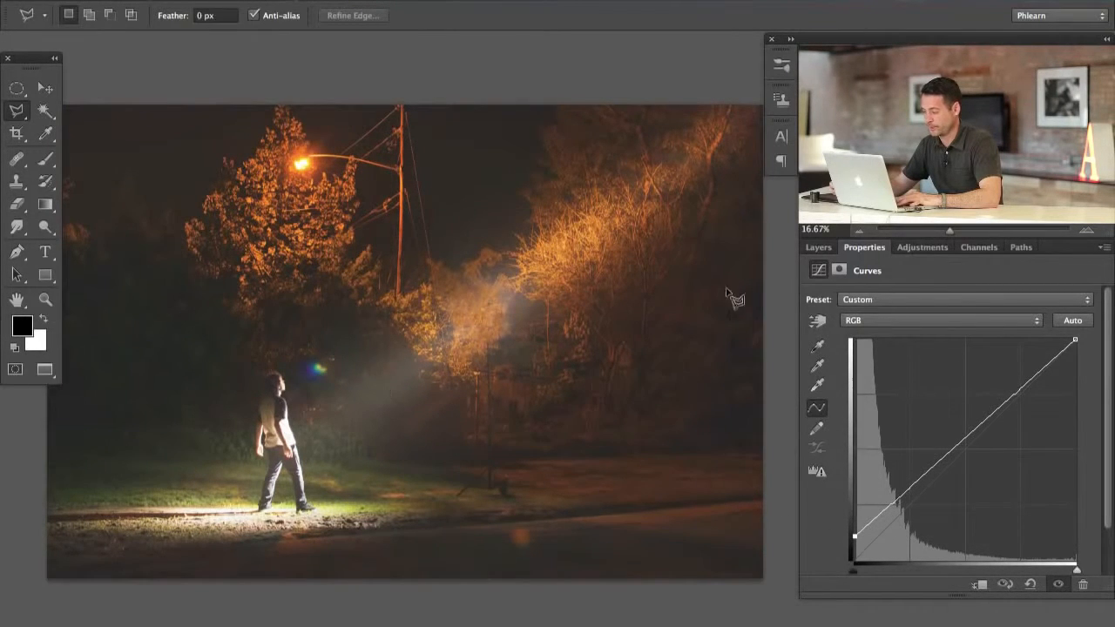
click(817, 247)
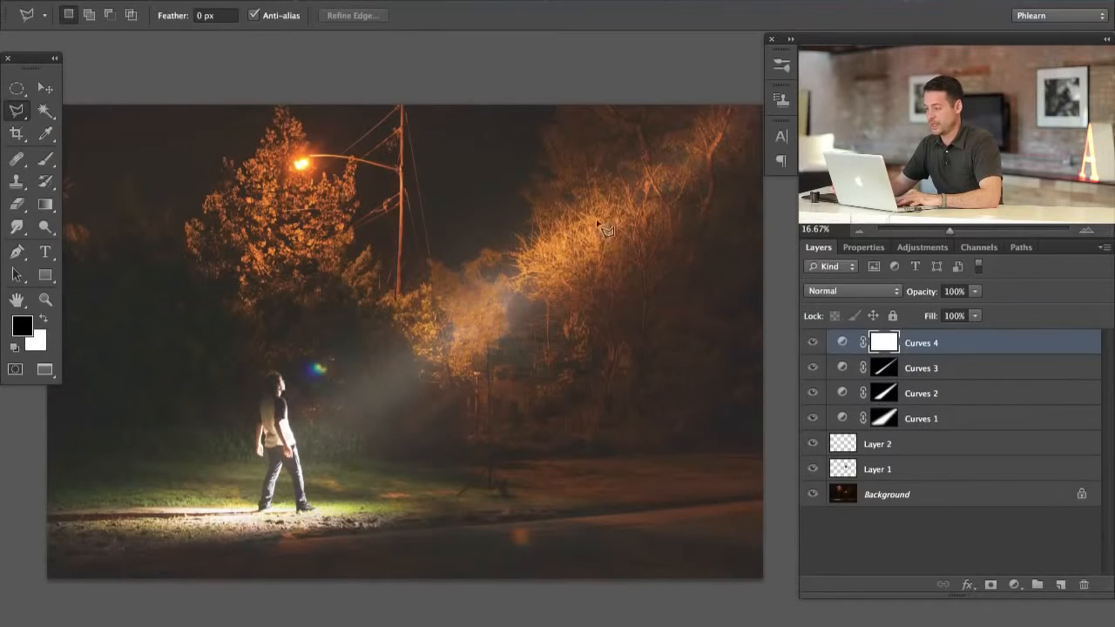
Invert the Curves 4 mask to black and paint haze around the man and the beam in white at 60% flow.
scroll(452, 352, left, 3)
key(b)
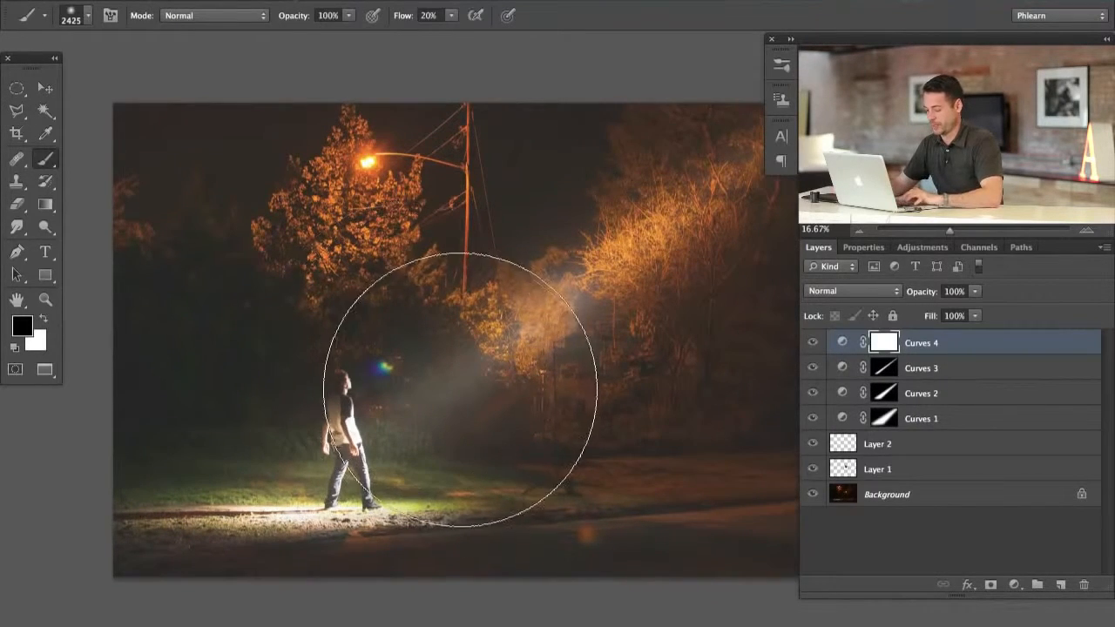
key(super+i)
drag(418, 411, 280, 426)
key(x)
key(shift+6)
mouse_move(304, 468)
mouse_down()
mouse_move(250, 474)
mouse_move(261, 447)
mouse_move(273, 495)
mouse_move(336, 415)
mouse_move(377, 418)
mouse_move(232, 476)
mouse_move(202, 515)
mouse_move(203, 500)
mouse_move(300, 461)
mouse_move(390, 515)
mouse_move(472, 484)
mouse_move(462, 385)
mouse_move(518, 365)
mouse_move(535, 428)
mouse_move(517, 482)
mouse_move(378, 544)
mouse_move(299, 541)
mouse_move(409, 509)
mouse_up()
mouse_move(458, 317)
mouse_down()
mouse_move(194, 412)
mouse_move(255, 430)
mouse_move(284, 356)
mouse_move(560, 366)
mouse_move(577, 266)
mouse_move(621, 320)
mouse_up()
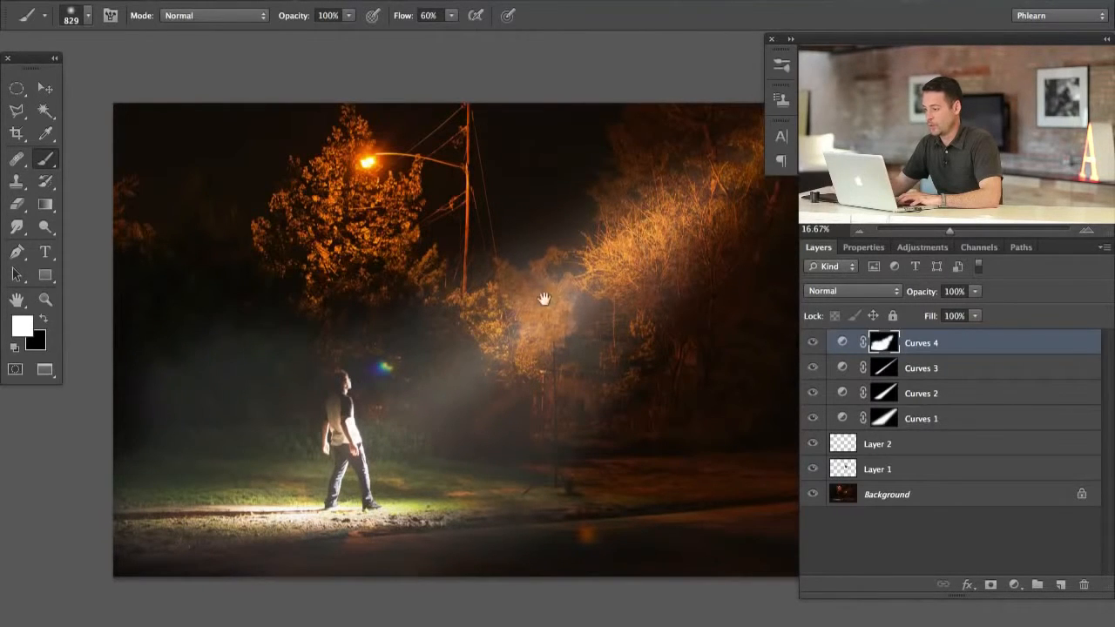
Render Clouds into the Curves 4 mask and inspect the mask on its own.
drag(544, 299, 501, 332)
click(414, 1)
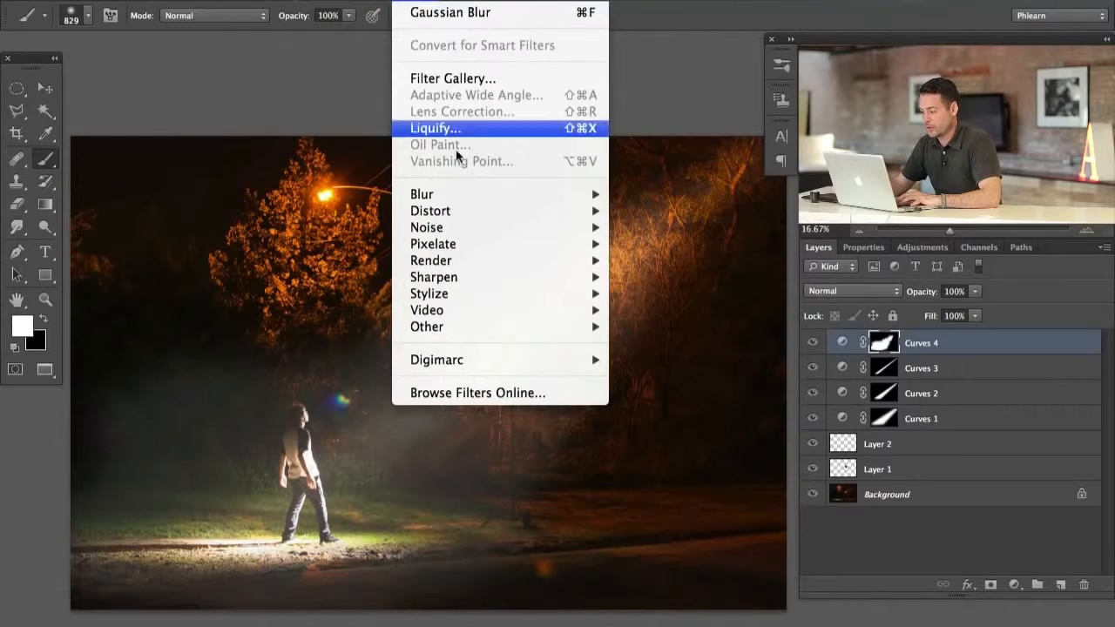
mouse_move(476, 259)
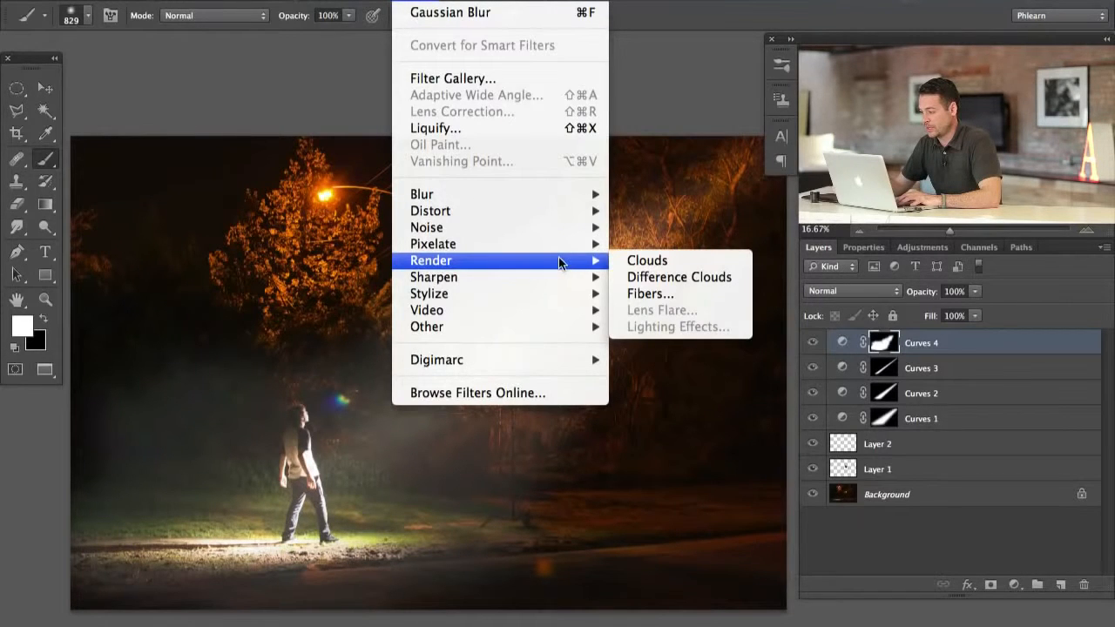
click(662, 258)
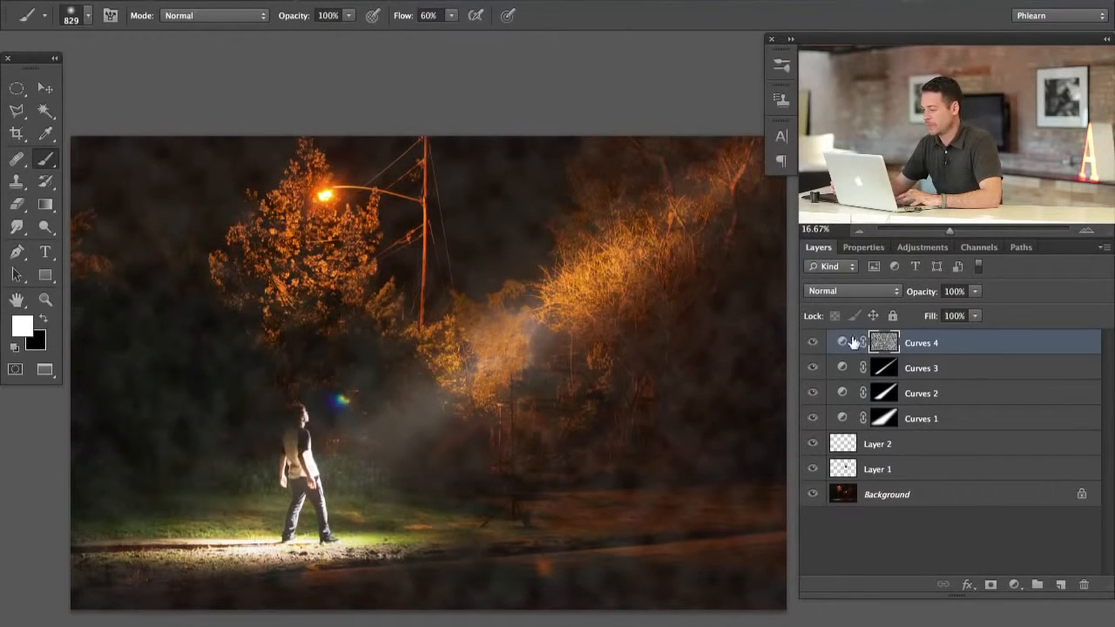
alt+click(885, 344)
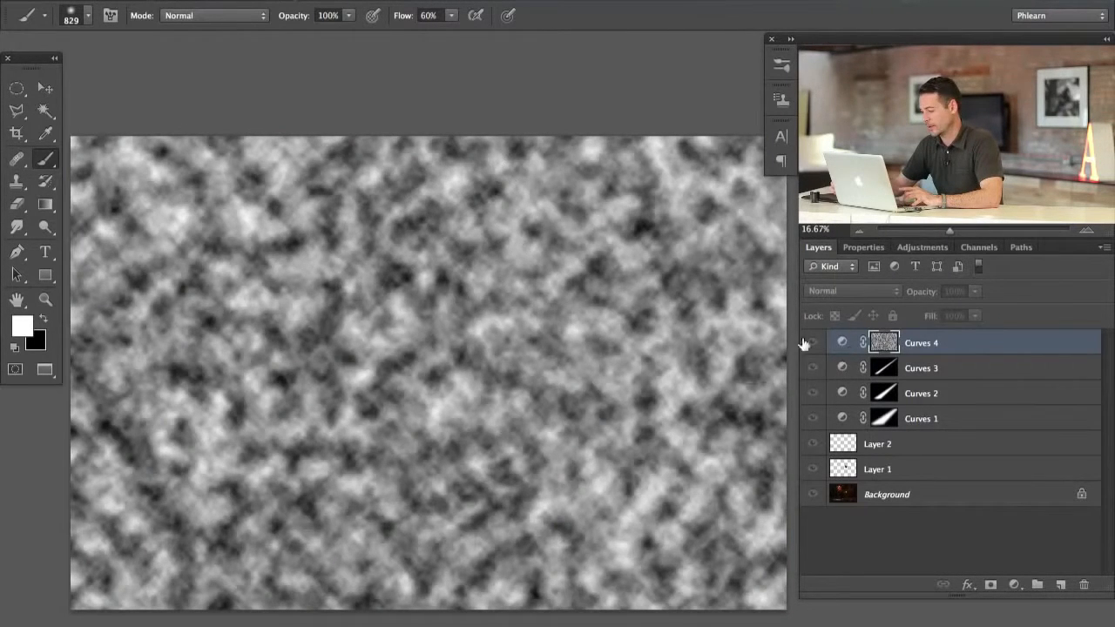
alt+click(876, 347)
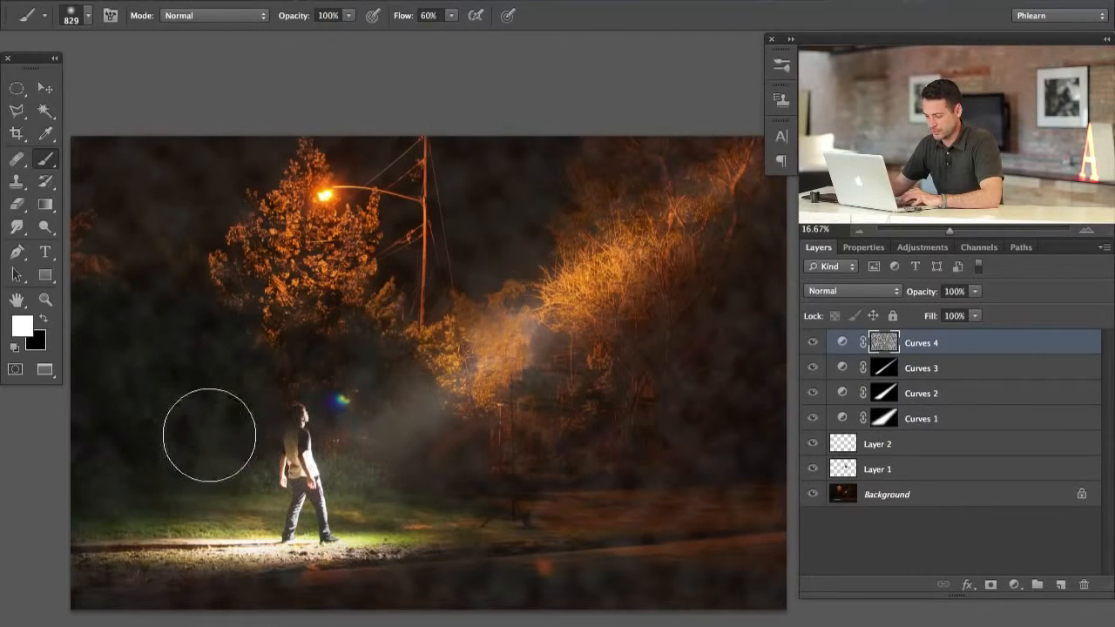
Rescale the height of the Curves 4 cloud mask with Free Transform.
key(ctrl+t)
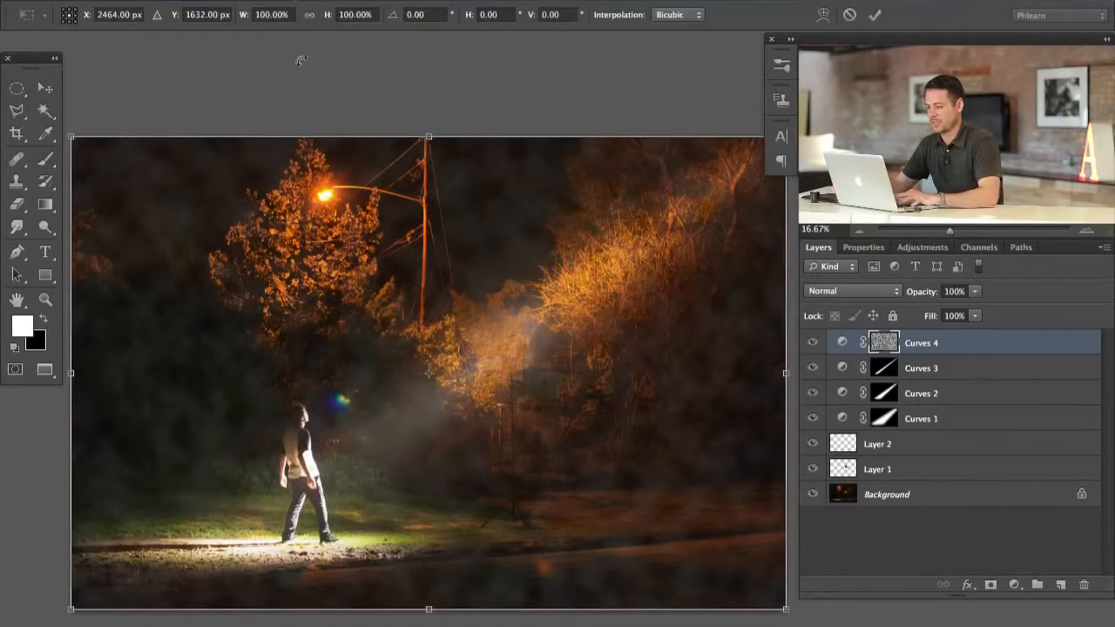
drag(327, 20, 355, 20)
key(Return)
key(Return)
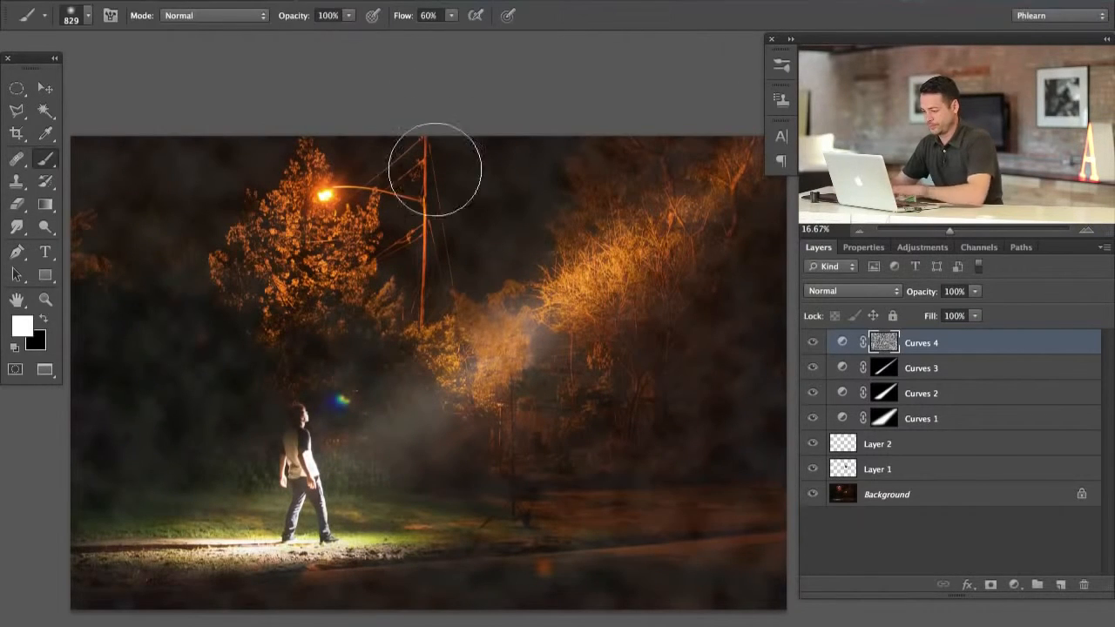
Paint black on the Curves 4 mask at 30% flow with a 1309 px brush to thin the haze in the sky, foreground and outer areas.
drag(589, 427, 607, 392)
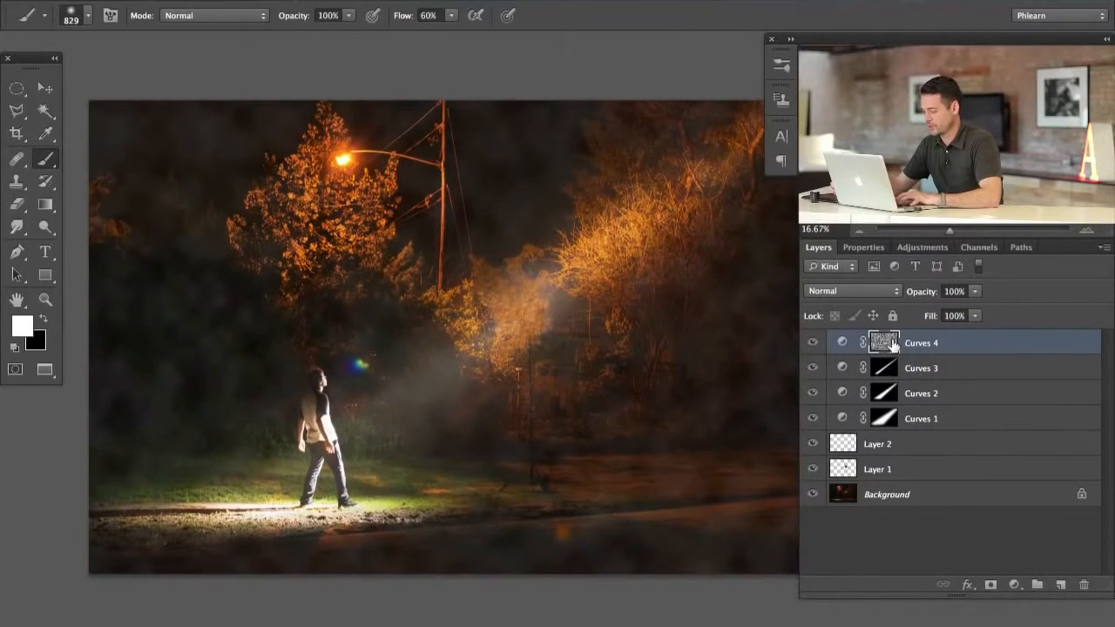
key(bracketright)
key(bracketright)
key(bracketright)
key(bracketright)
key(bracketright)
key(x)
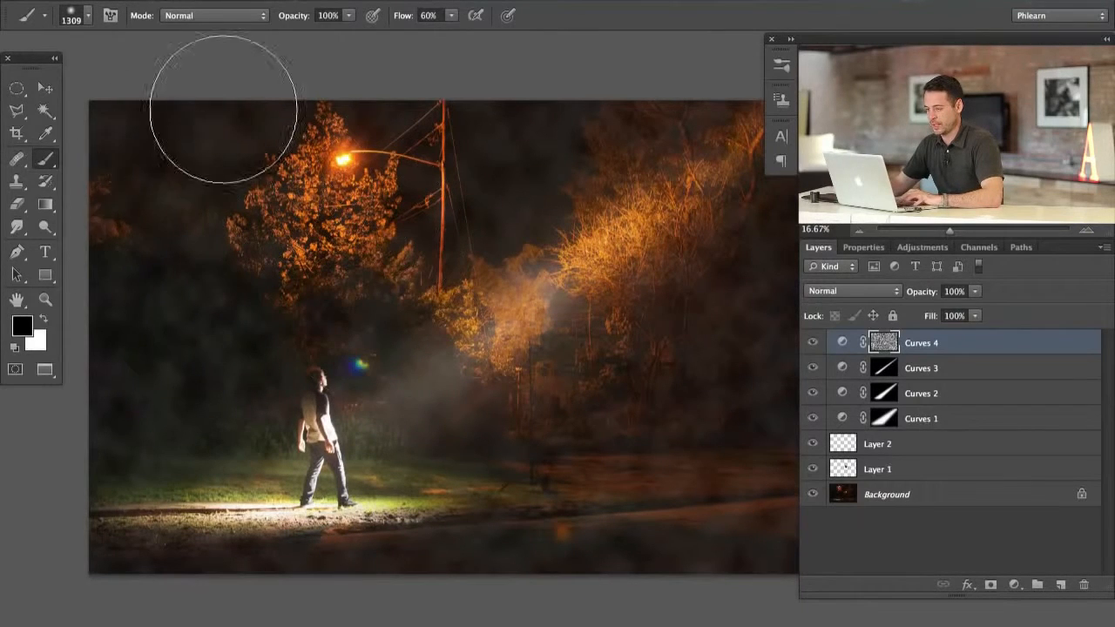
key(shift+3)
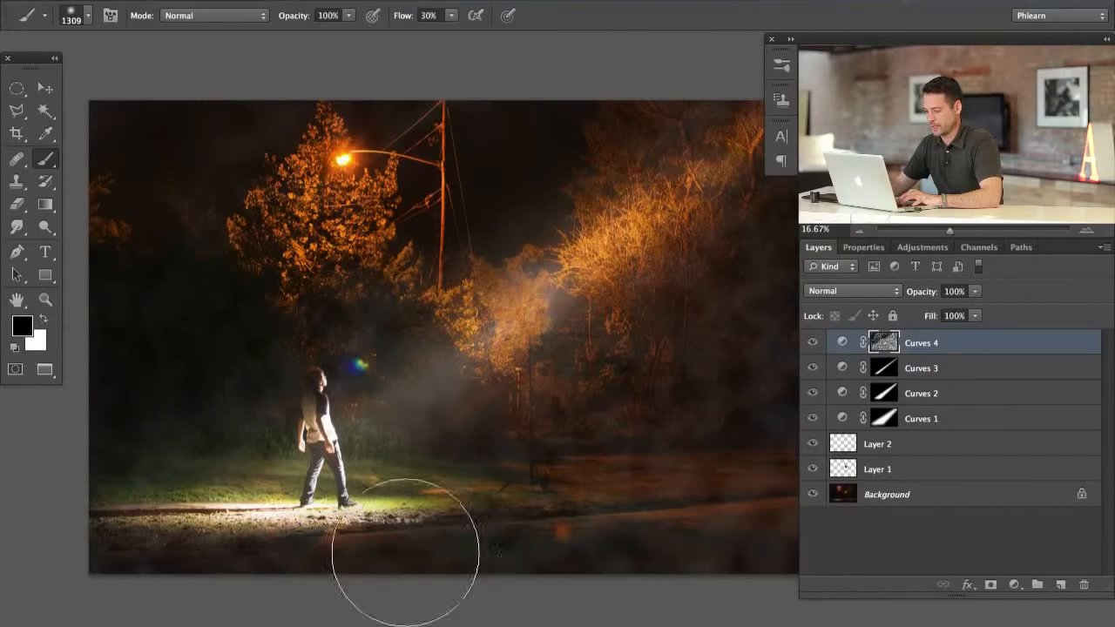
mouse_move(462, 540)
mouse_down()
mouse_move(165, 572)
mouse_move(632, 555)
mouse_move(740, 518)
mouse_move(599, 488)
mouse_up()
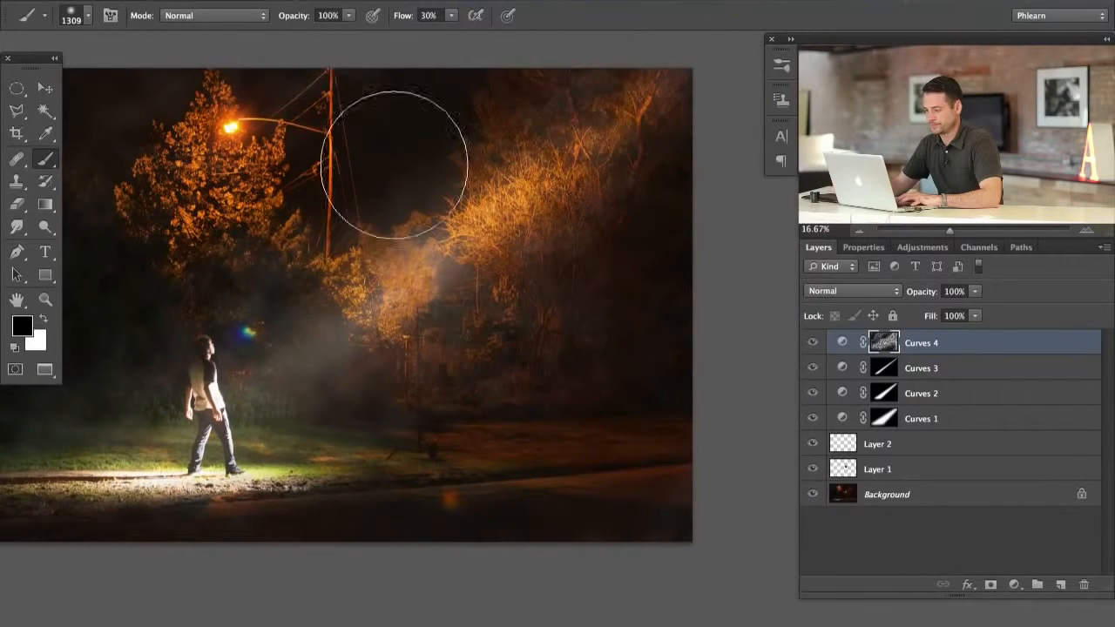
drag(352, 453, 481, 481)
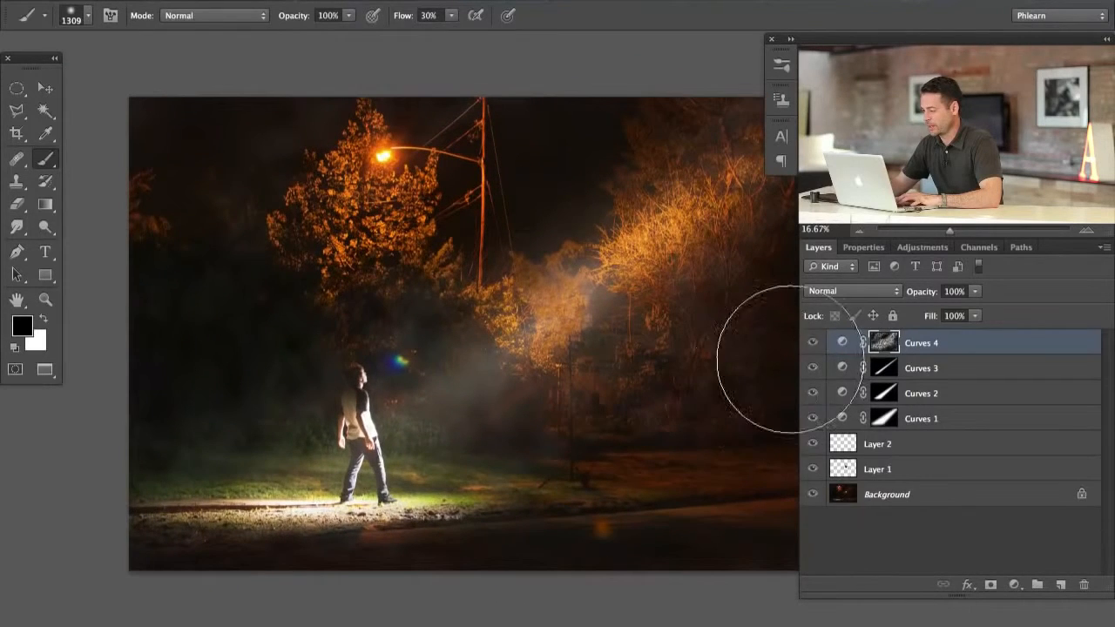
Compare the photo with and without the Curves 4 haze by toggling that layer's visibility.
click(811, 346)
click(811, 346)
click(812, 346)
click(811, 346)
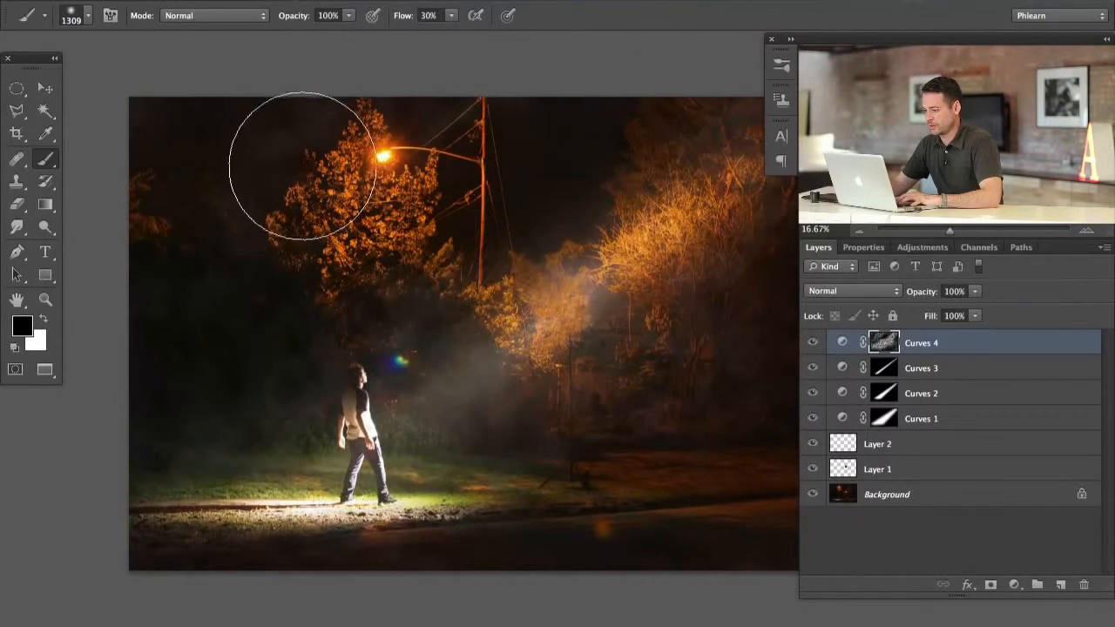
click(811, 346)
click(812, 346)
click(811, 346)
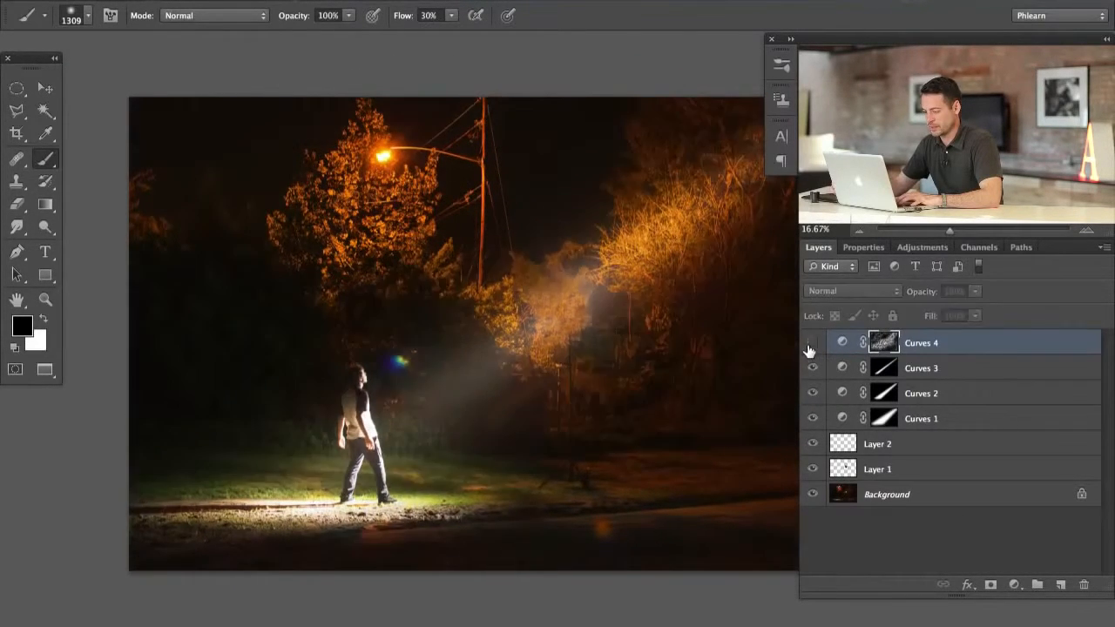
click(812, 345)
click(811, 346)
click(811, 346)
click(811, 346)
click(811, 346)
drag(689, 426, 636, 437)
click(811, 346)
click(811, 345)
click(811, 346)
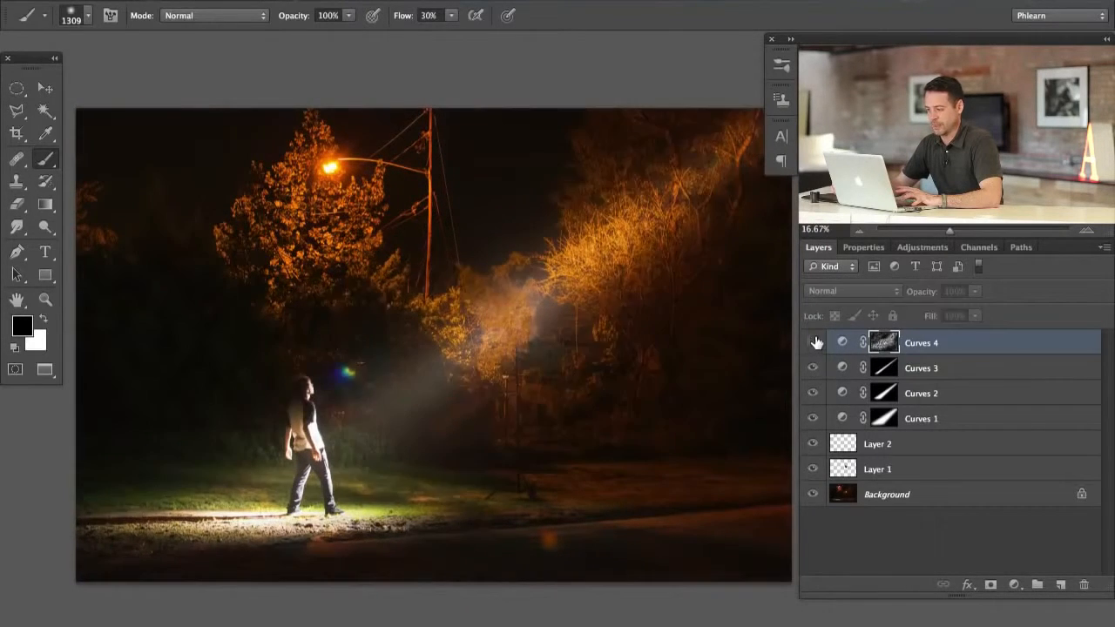
click(811, 346)
click(811, 346)
click(811, 346)
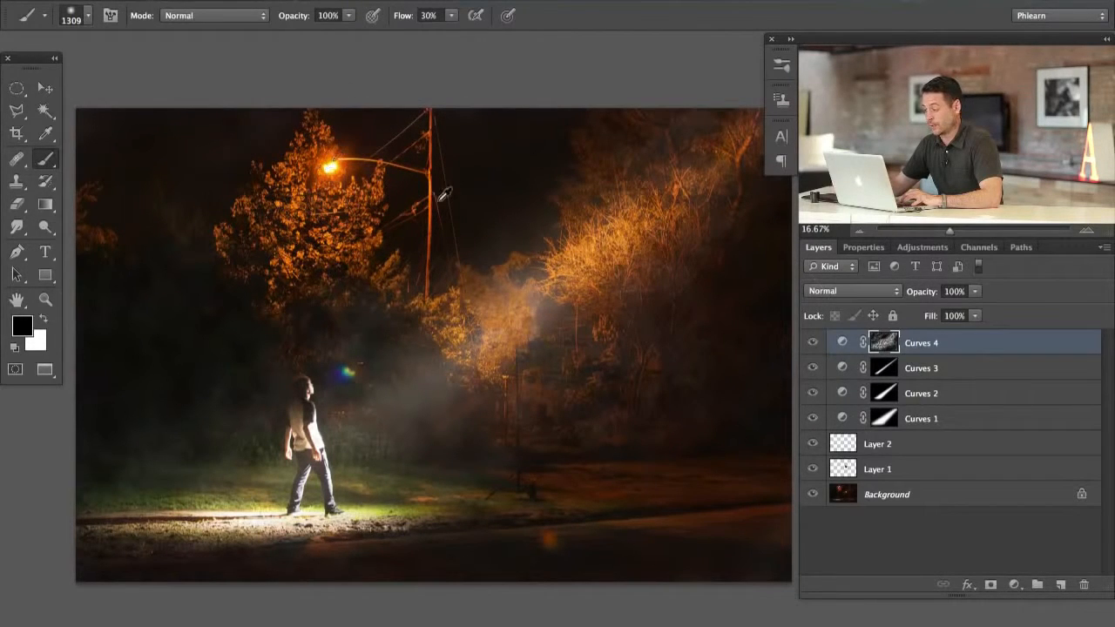
Add a Curves adjustment layer with raised midtones above Curves 4 and render Clouds into its mask.
click(1011, 586)
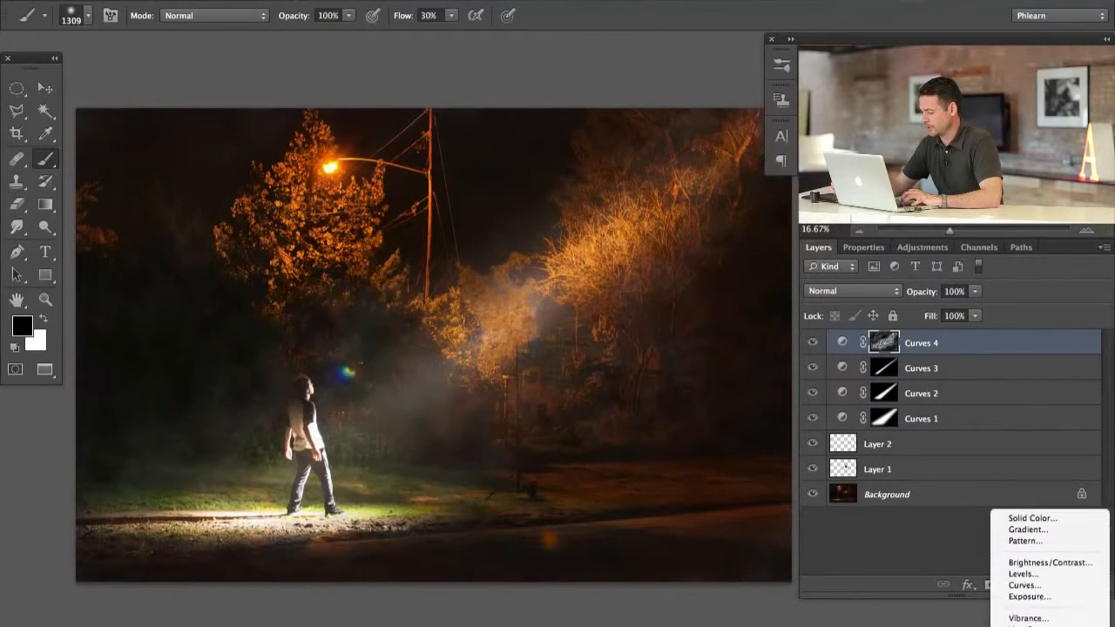
click(1021, 587)
drag(954, 453, 936, 439)
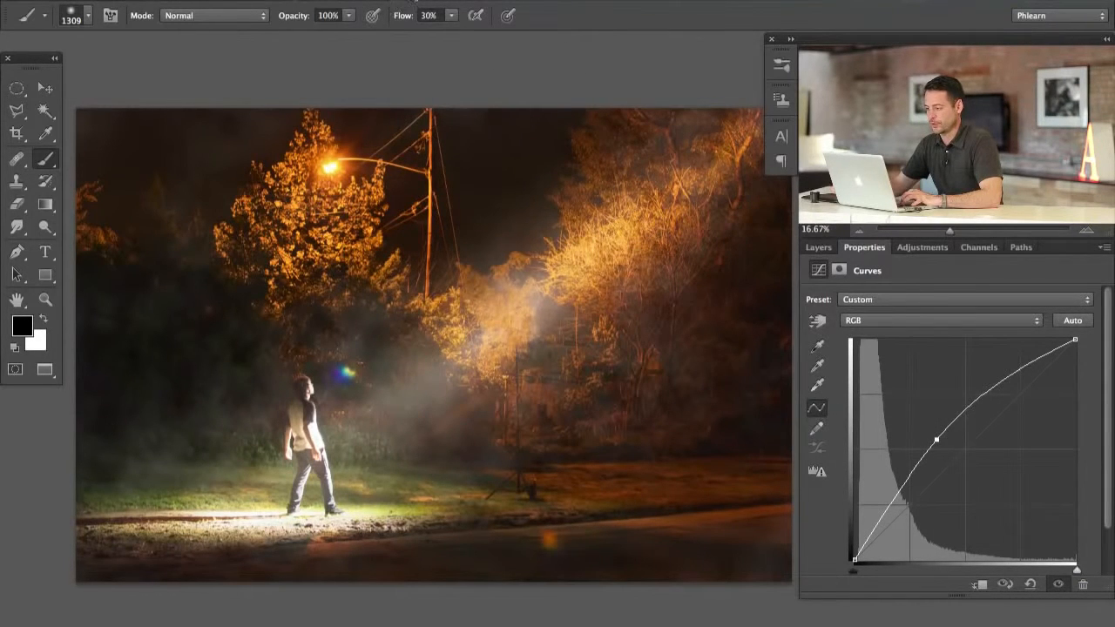
click(413, 1)
mouse_move(451, 261)
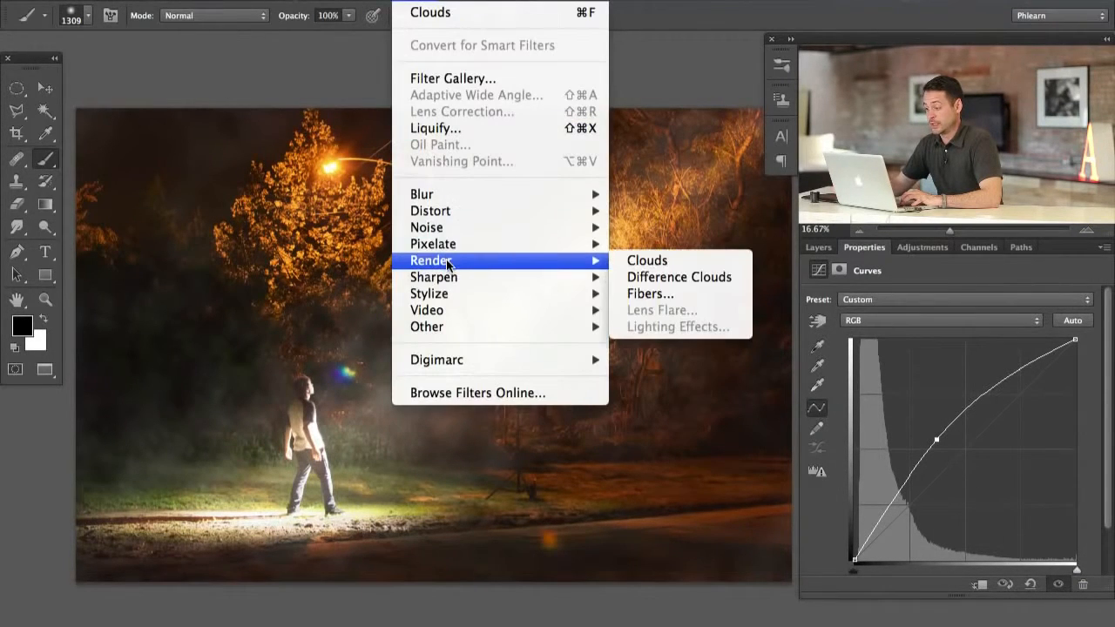
click(669, 264)
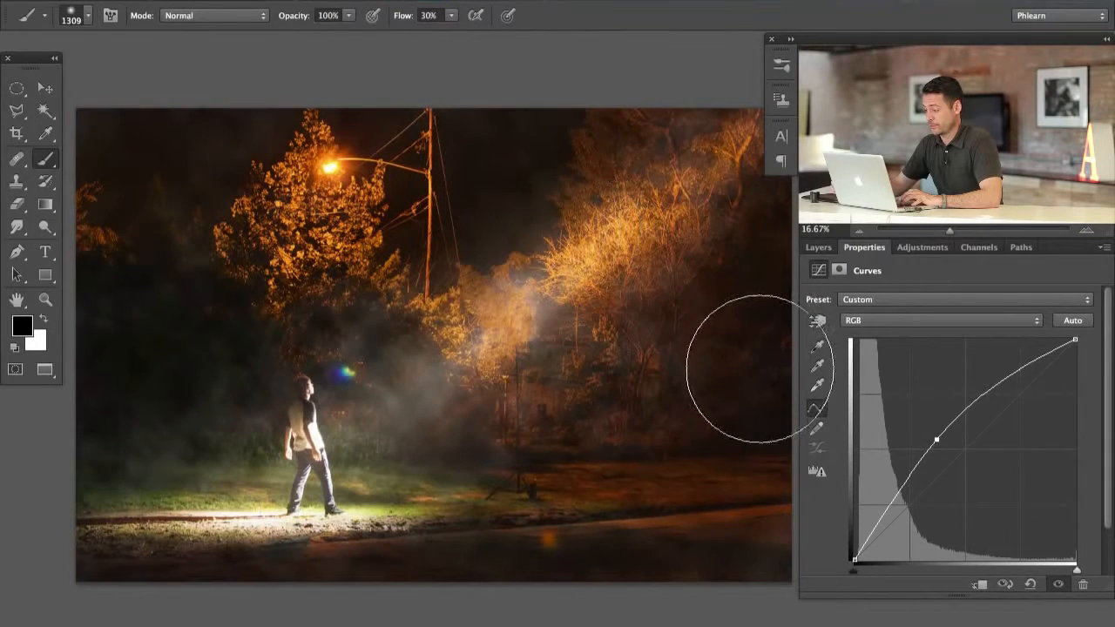
Brighten the new layer's RGB curve further and warm it by lowering the Blue midtones and slightly raising the Red midtones.
drag(930, 441, 914, 410)
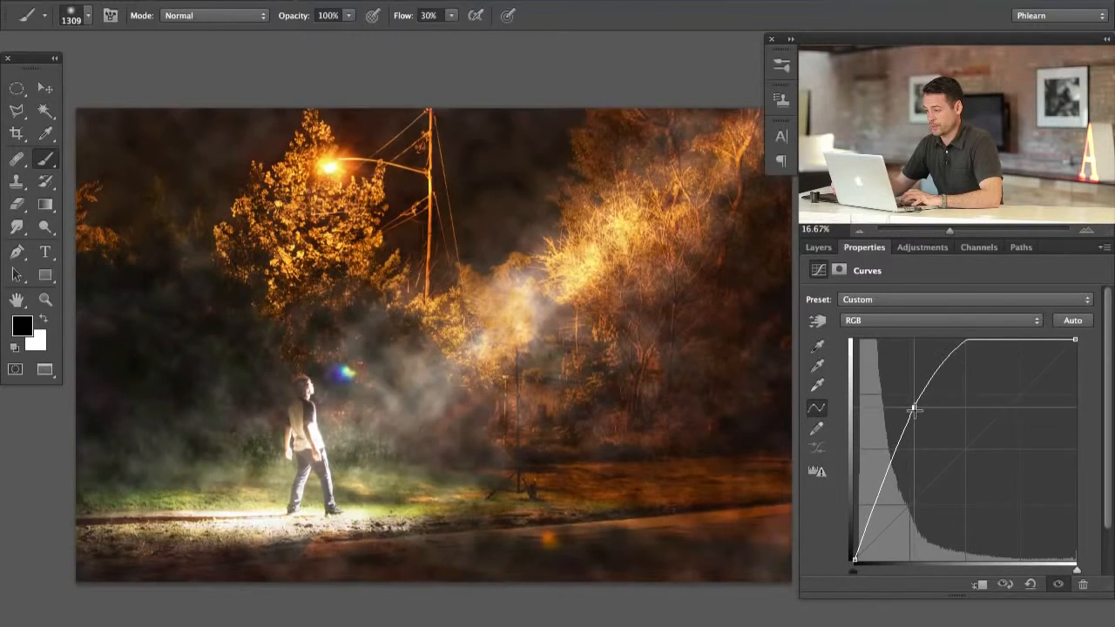
click(876, 321)
click(884, 355)
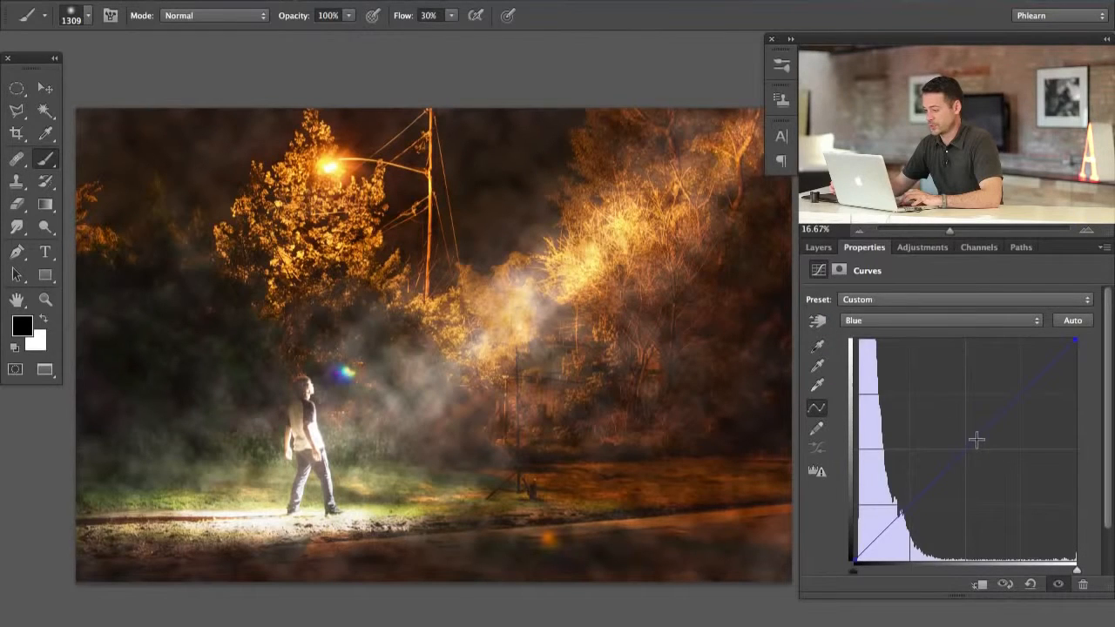
drag(977, 440, 989, 450)
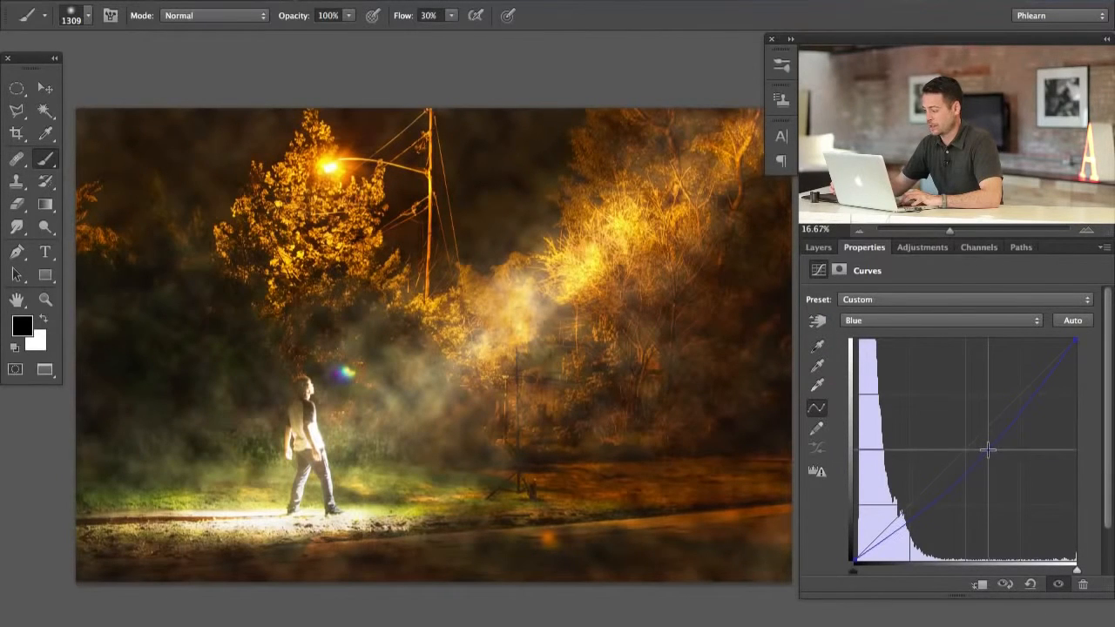
click(899, 320)
click(901, 300)
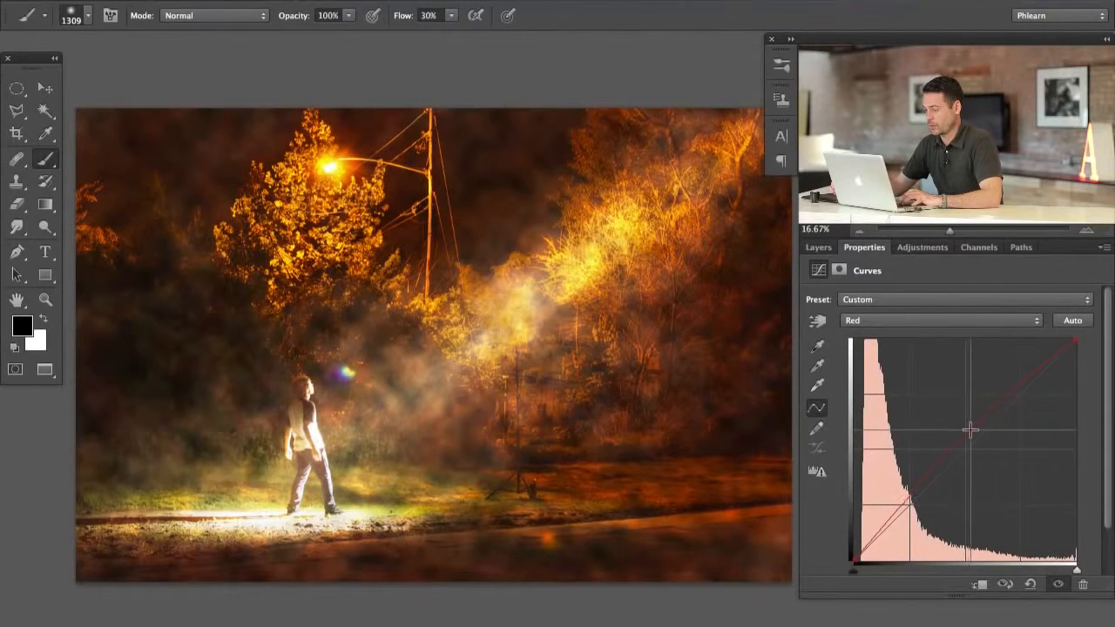
Paint black on the Curves 5 mask at 50% and 20% flow with a brush up to 1837 px, keeping the warm haze mainly around the street lamp.
click(818, 249)
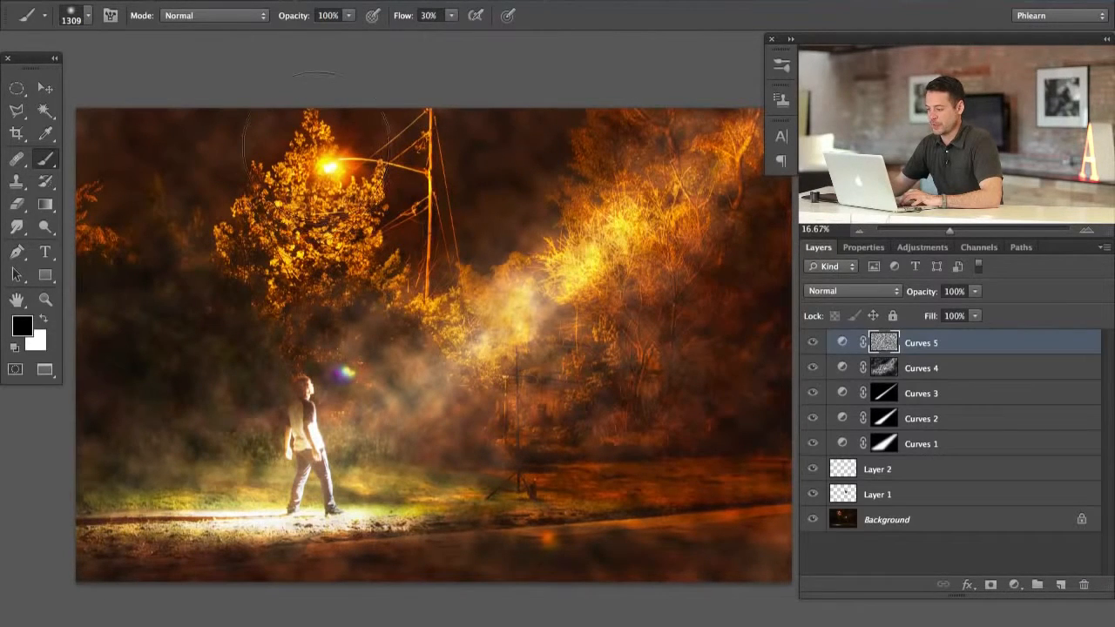
mouse_move(581, 344)
mouse_down()
mouse_move(643, 349)
mouse_move(605, 495)
mouse_move(752, 530)
mouse_move(770, 489)
mouse_move(710, 557)
mouse_move(728, 474)
mouse_move(634, 462)
mouse_move(685, 285)
mouse_move(654, 163)
mouse_move(583, 131)
mouse_move(518, 246)
mouse_move(739, 193)
mouse_move(715, 206)
mouse_move(745, 212)
mouse_move(589, 417)
mouse_move(505, 351)
mouse_move(483, 372)
mouse_move(415, 381)
mouse_move(481, 354)
mouse_move(455, 419)
mouse_move(543, 261)
mouse_up()
key(shift+5)
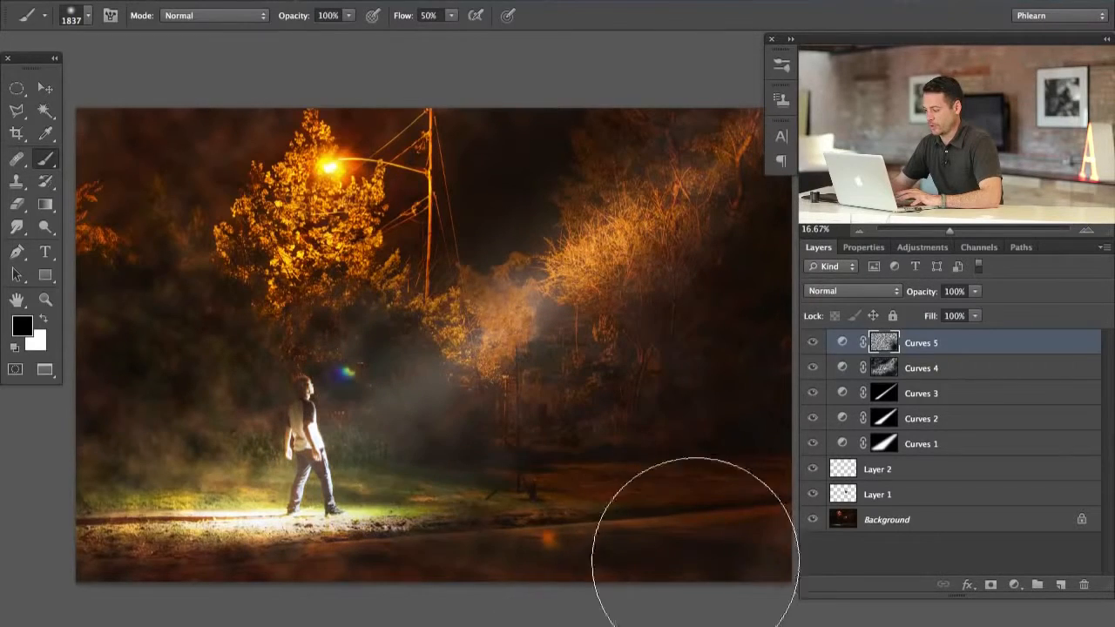
mouse_move(381, 551)
mouse_down()
mouse_move(288, 515)
mouse_move(261, 464)
mouse_move(273, 500)
mouse_move(147, 499)
mouse_move(119, 425)
mouse_move(163, 369)
mouse_move(267, 416)
mouse_move(231, 403)
mouse_move(310, 419)
mouse_move(236, 384)
mouse_move(156, 251)
mouse_move(113, 168)
mouse_move(137, 114)
mouse_move(165, 197)
mouse_move(240, 260)
mouse_move(196, 209)
mouse_up()
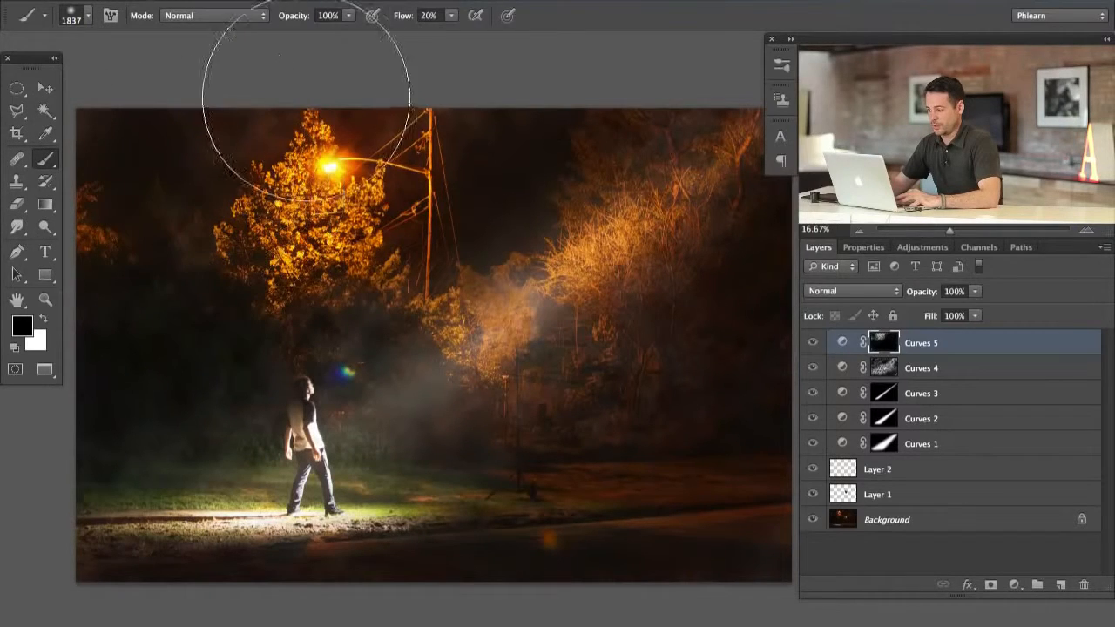
key(shift+2)
mouse_move(384, 238)
mouse_down()
mouse_move(261, 254)
mouse_move(216, 216)
mouse_move(367, 258)
mouse_up()
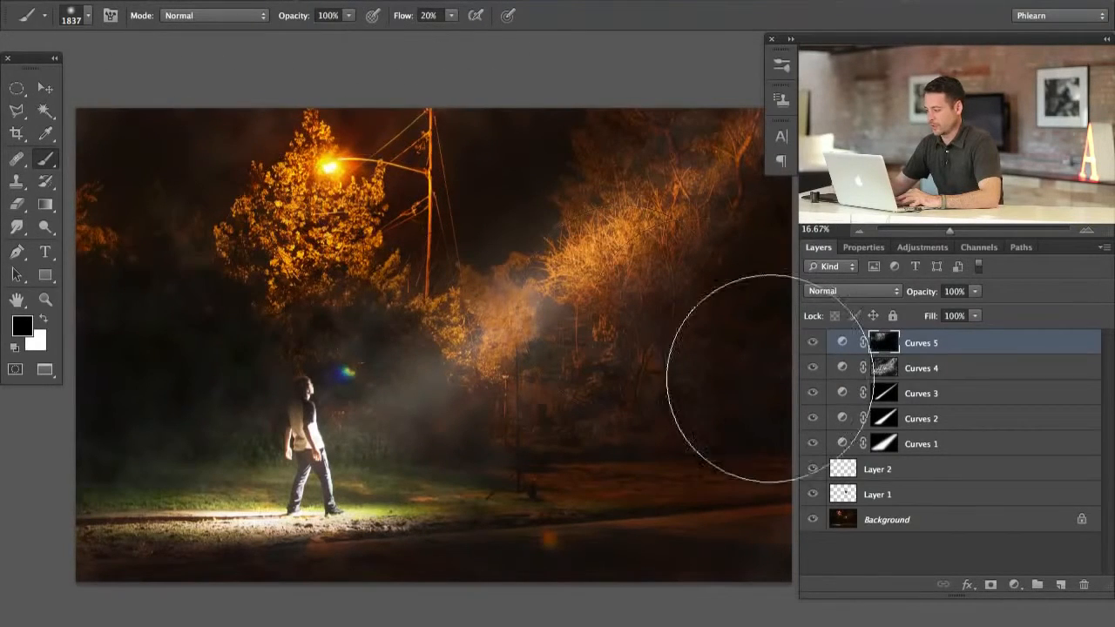
Compare the photo with and without the warm Curves 5 haze by toggling that layer's visibility.
click(812, 344)
click(812, 344)
click(812, 344)
click(812, 344)
click(813, 344)
click(812, 344)
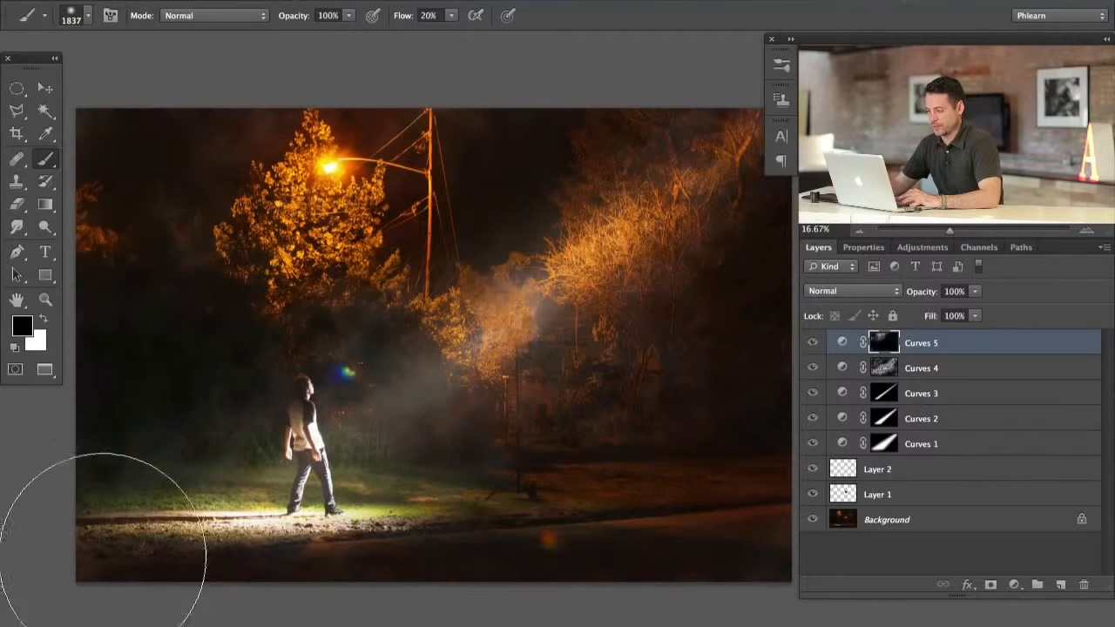
click(812, 344)
click(812, 345)
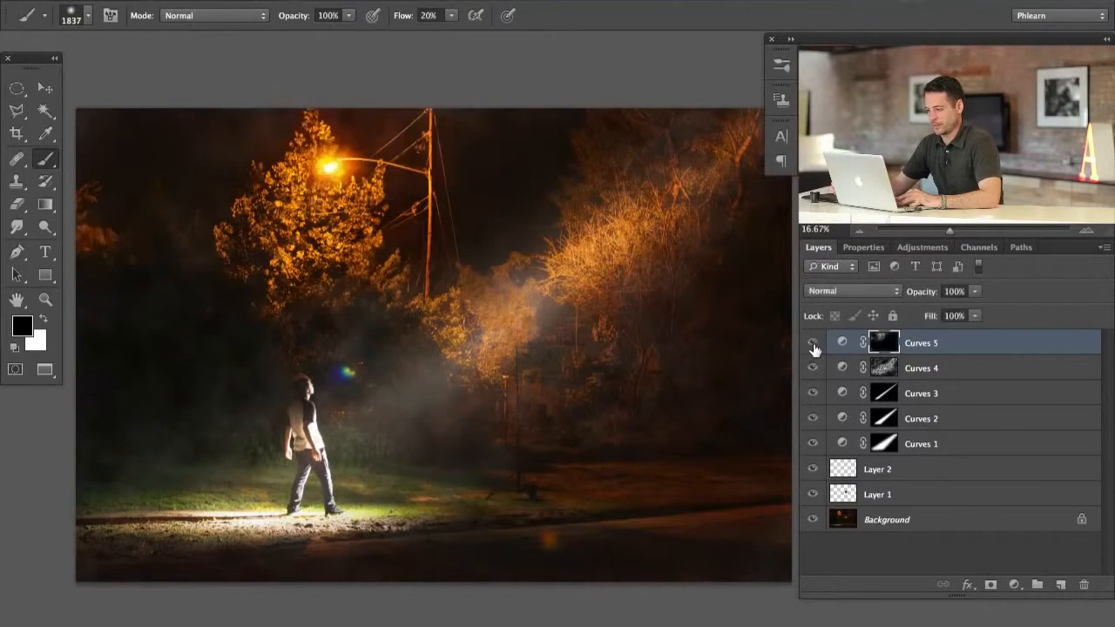
click(812, 345)
click(812, 344)
click(813, 344)
click(813, 344)
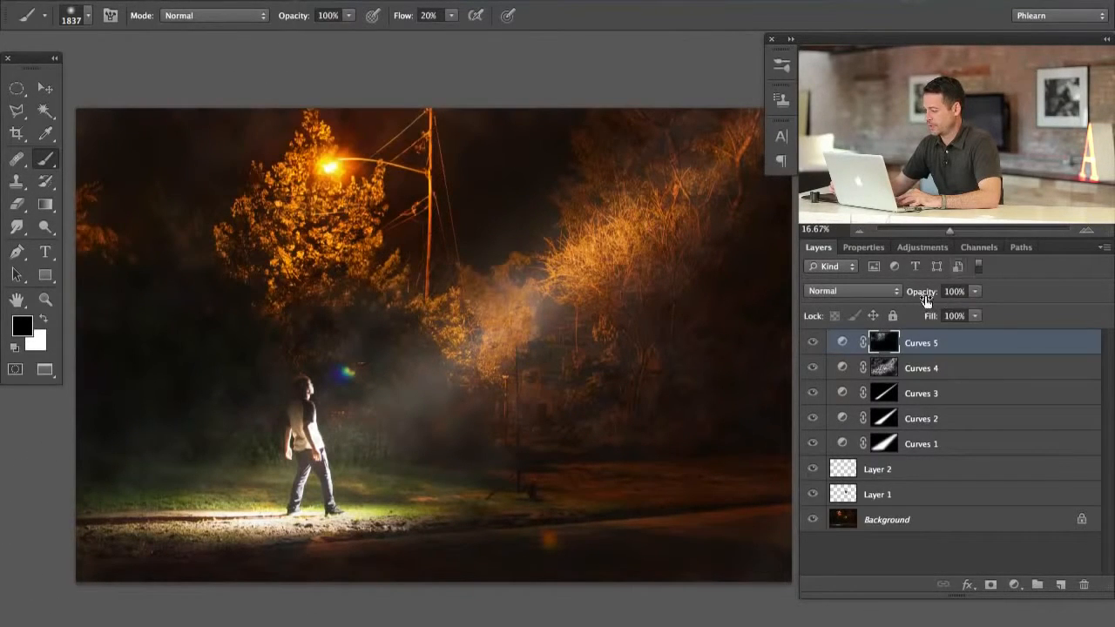
Lower the Curves 5 opacity to 87% and toggle the visibility of Layer 1 to compare the edit.
drag(919, 297, 915, 297)
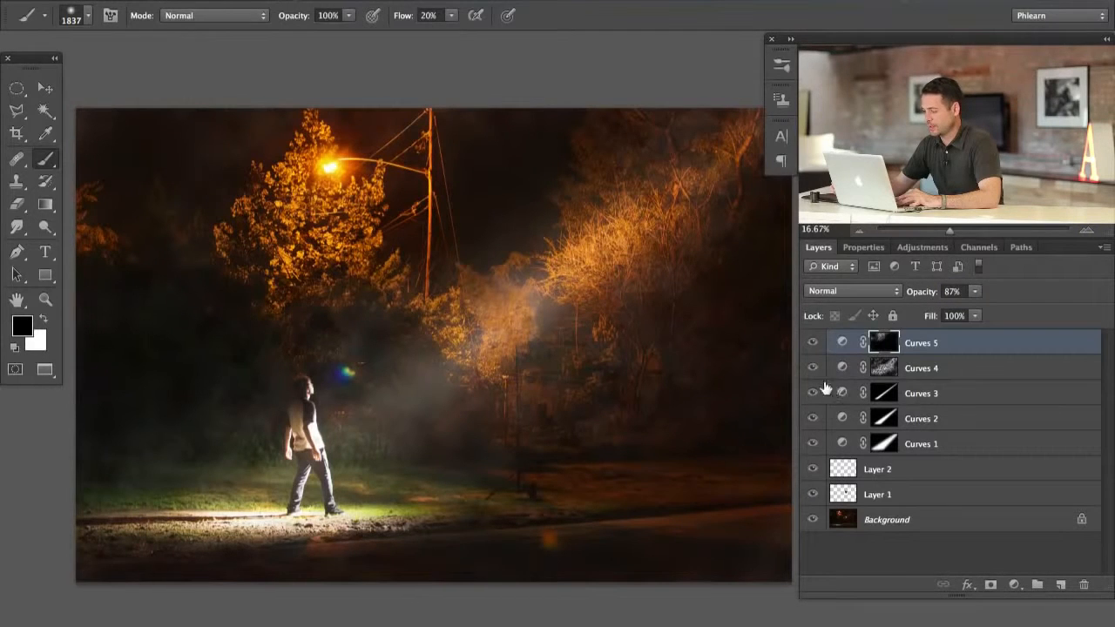
click(813, 494)
click(813, 494)
click(813, 494)
click(813, 494)
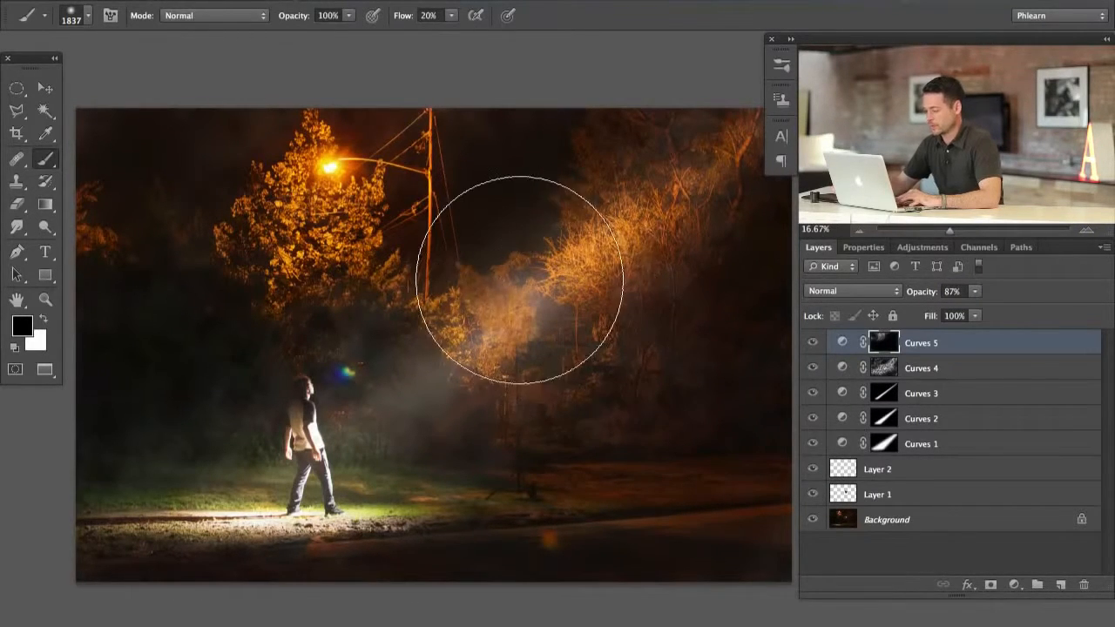
Create a new empty layer directly above Layer 2 for retouching the bright trees beside the light beam.
key(super+plus)
key(super+plus)
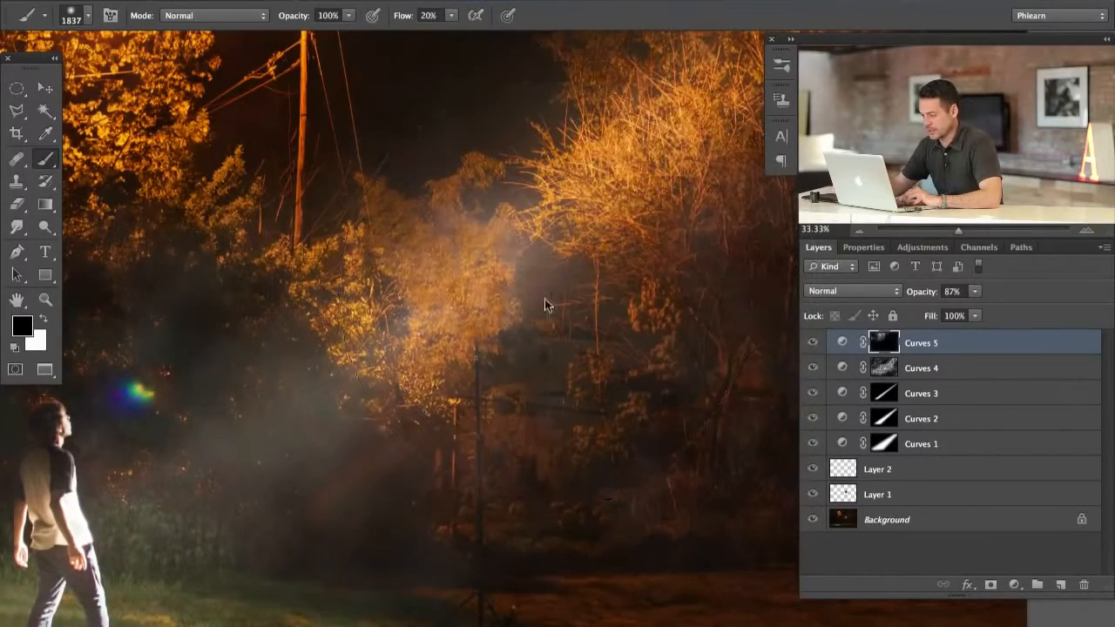
drag(545, 300, 372, 305)
click(900, 499)
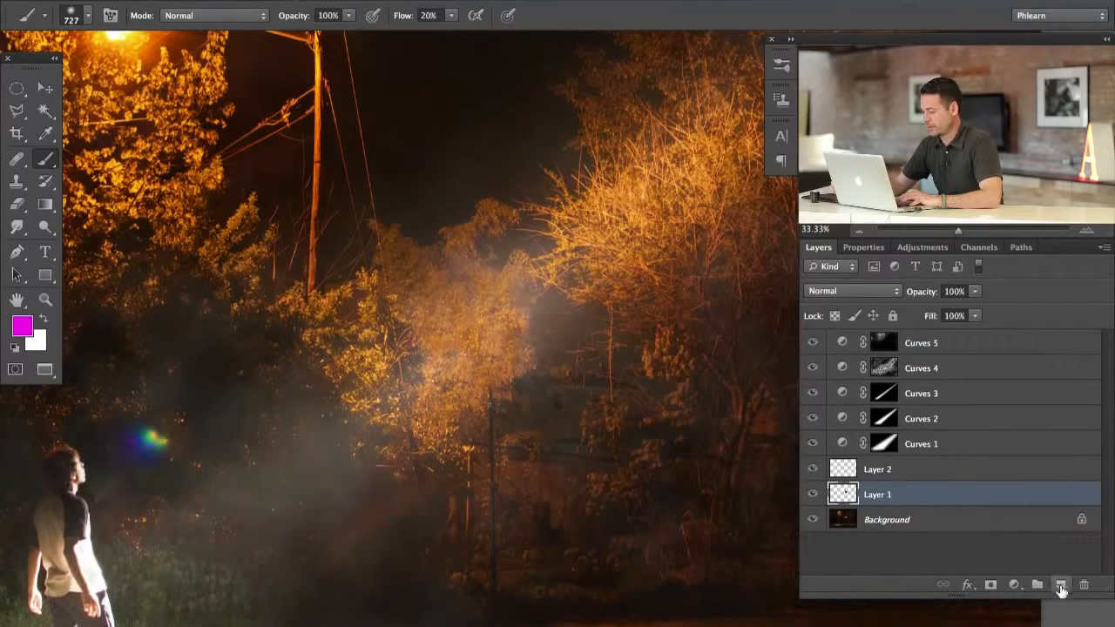
click(946, 478)
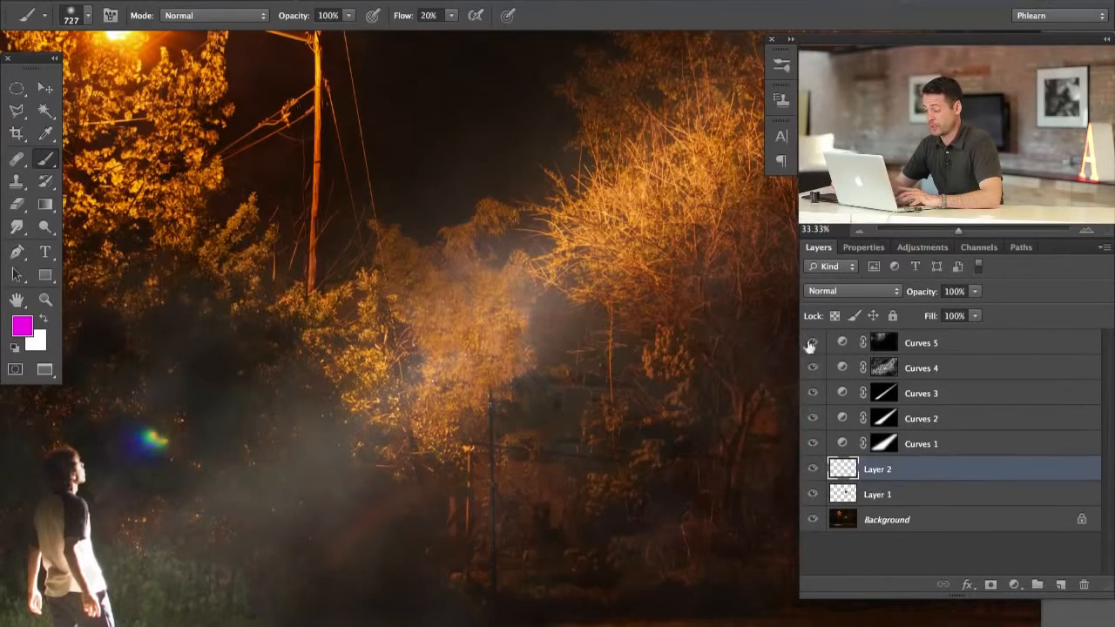
click(1061, 585)
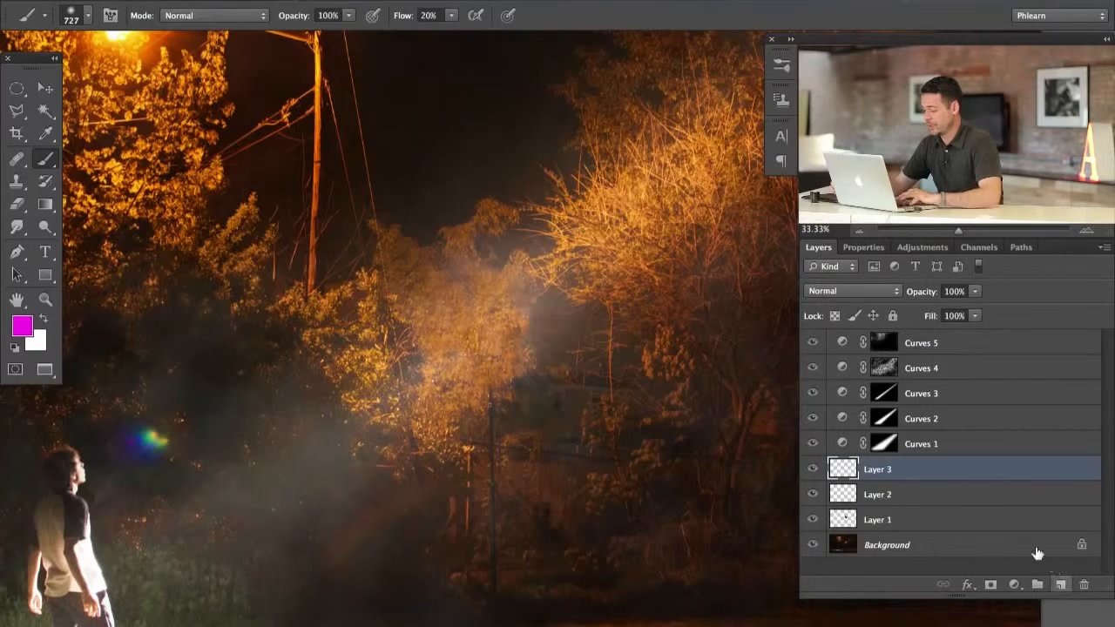
Paint soft black at 20% flow on Layer 3 over the lit trees where the studio light used to be.
key(d)
key(x)
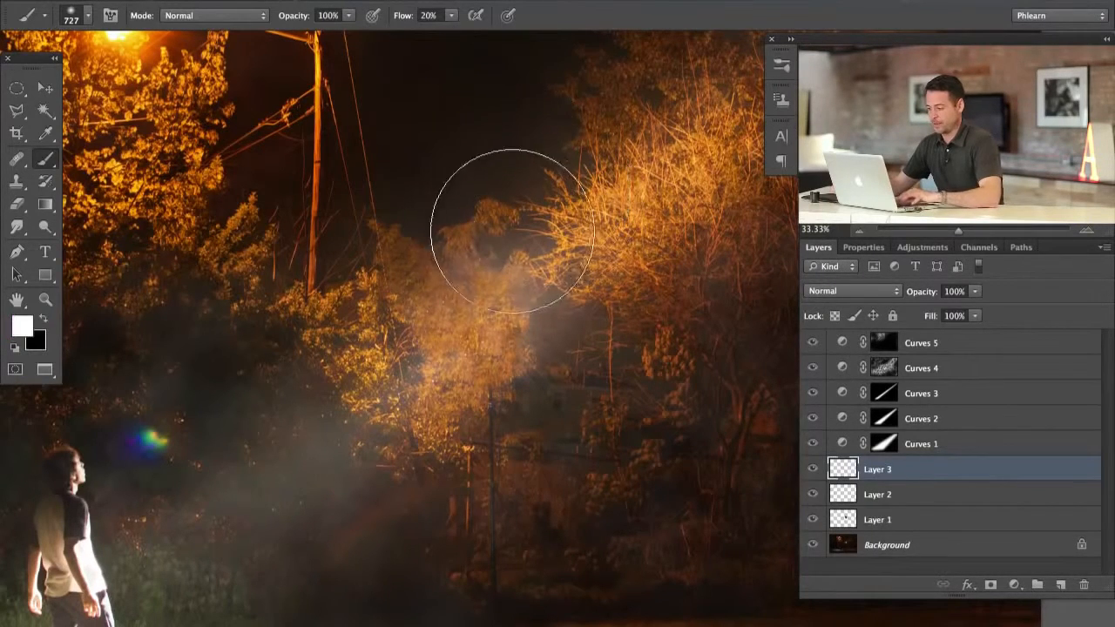
key(x)
mouse_move(547, 188)
mouse_down()
mouse_move(511, 244)
mouse_move(546, 260)
mouse_move(535, 376)
mouse_move(590, 361)
mouse_move(500, 444)
mouse_move(436, 268)
mouse_move(528, 219)
mouse_move(503, 236)
mouse_move(496, 398)
mouse_move(390, 259)
mouse_move(755, 239)
mouse_up()
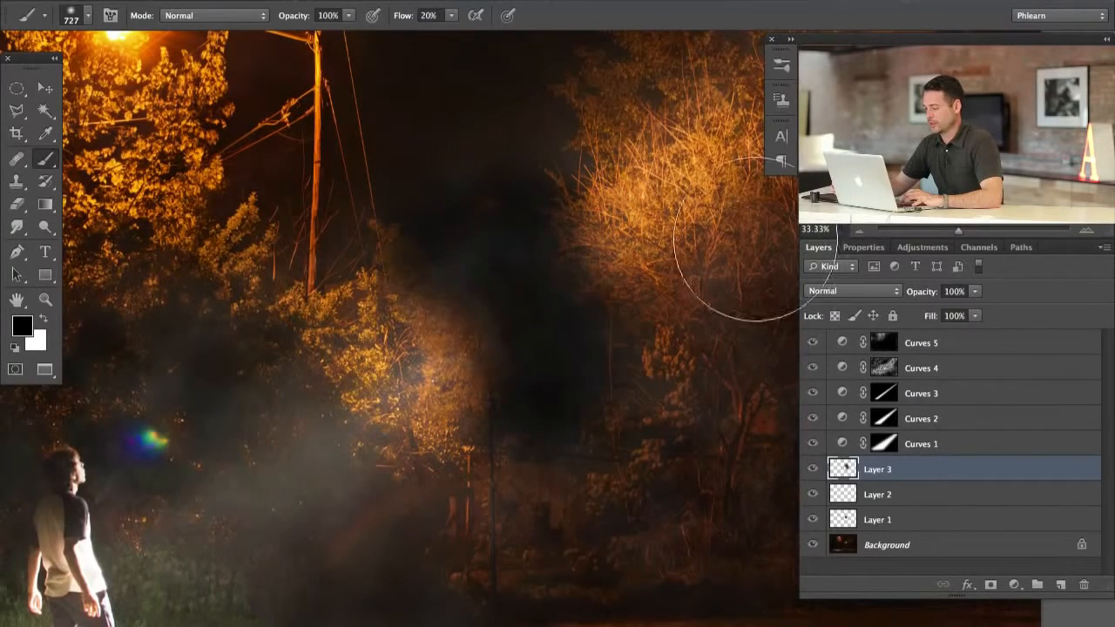
Split Layer 3's Underlying Layer white Blend If slider to 0 / 101 so the black paint fades over brighter tones.
double_click(948, 480)
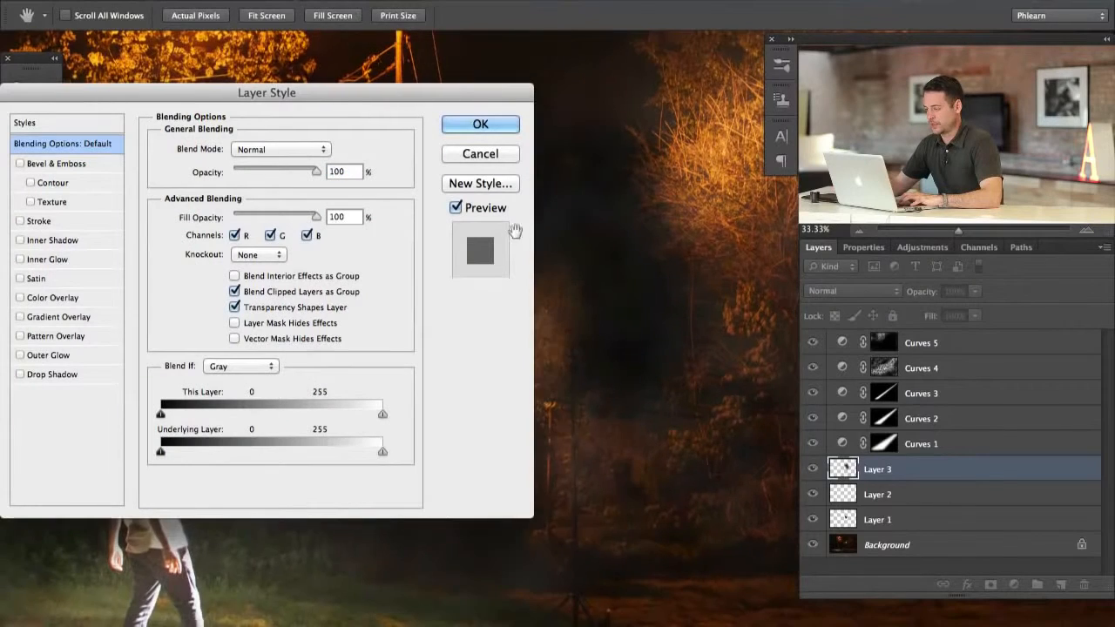
drag(375, 111, 256, 114)
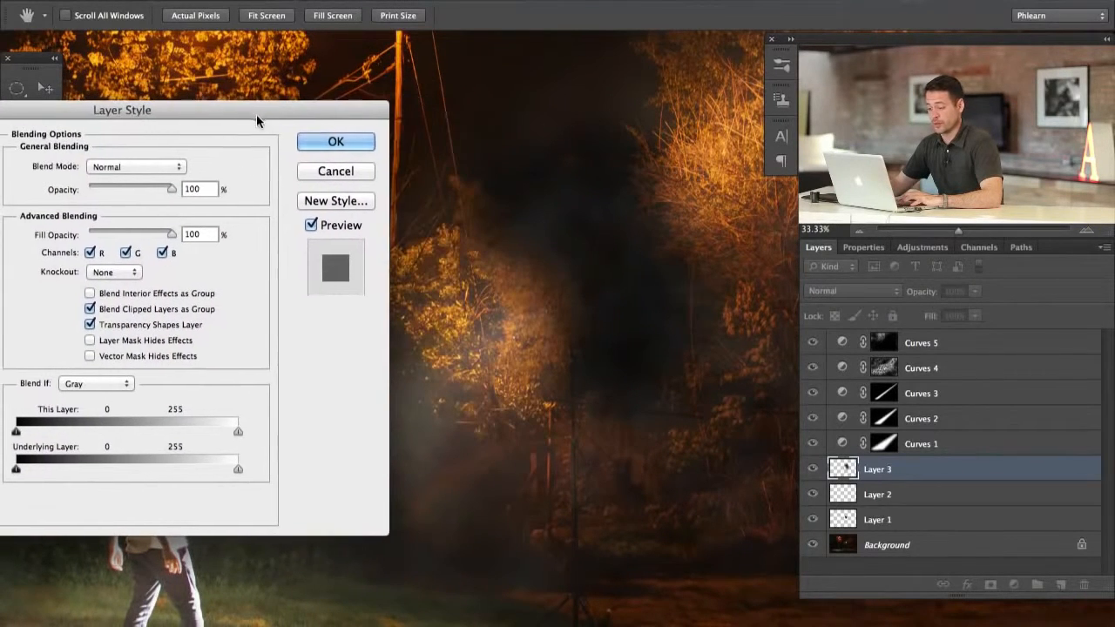
drag(237, 470, 91, 470)
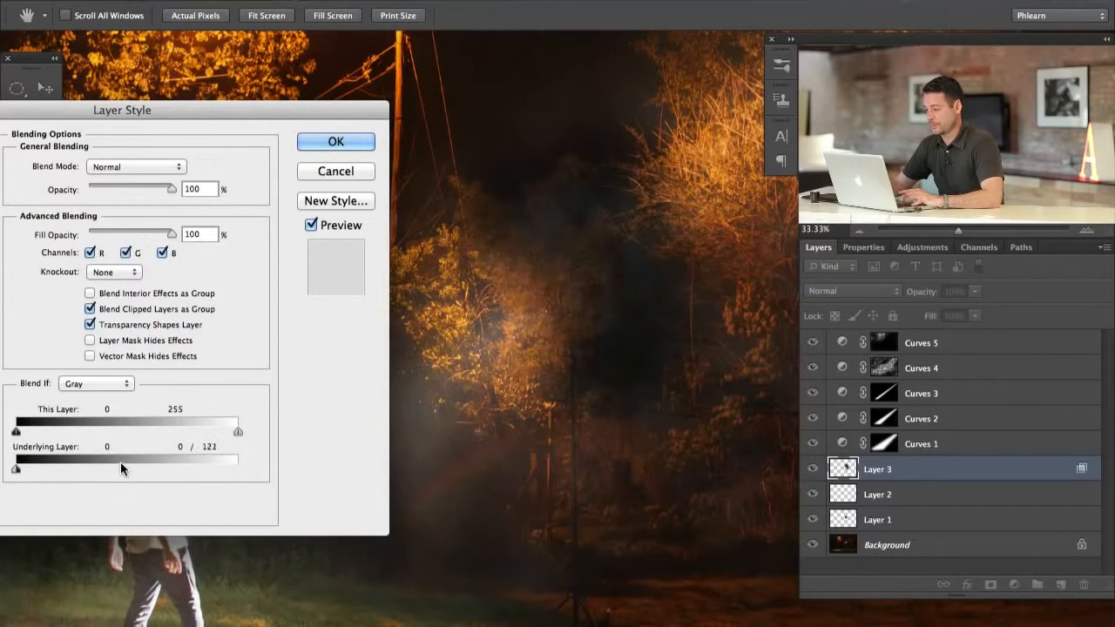
mouse_move(122, 465)
mouse_down()
mouse_move(135, 466)
mouse_move(103, 465)
mouse_up()
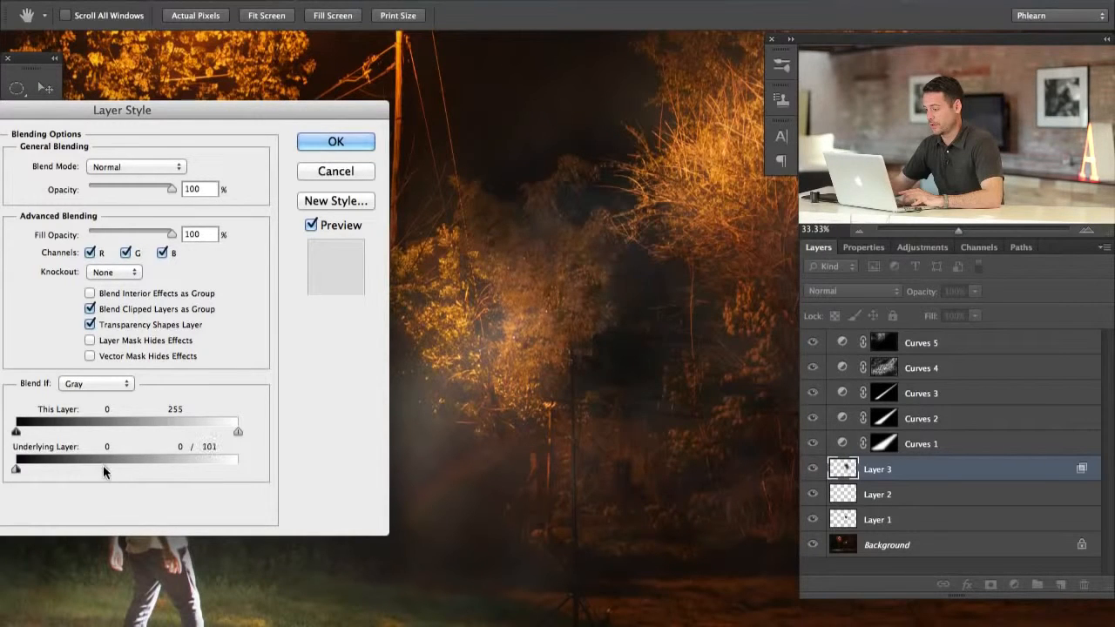
click(336, 141)
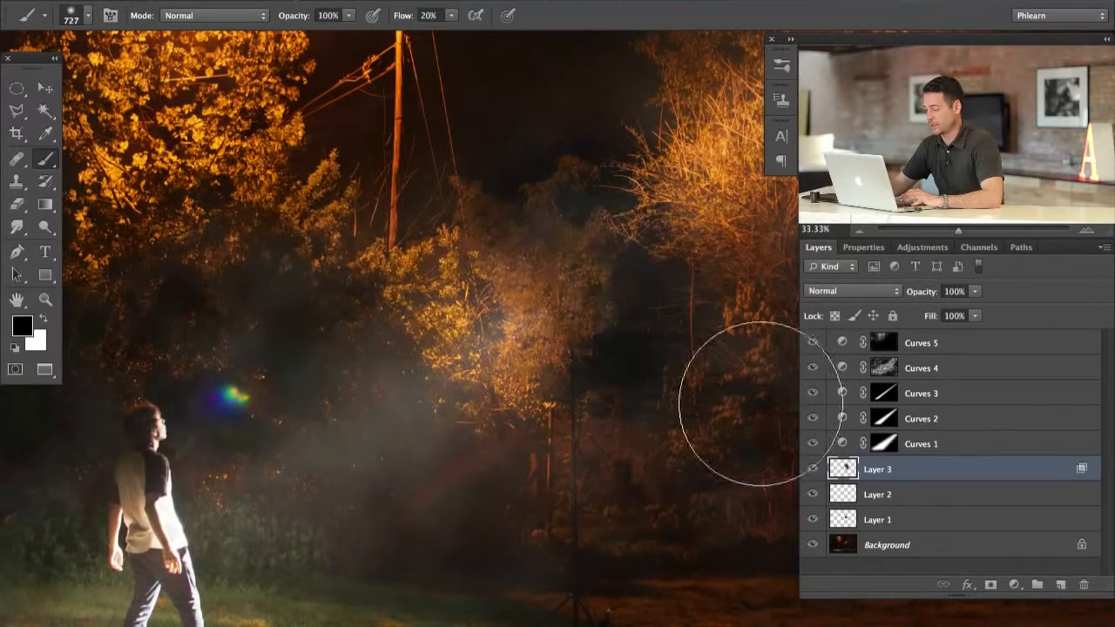
Toggle Layer 3's visibility to compare the darkening, and apply a Gaussian Blur of 73.7 pixels to the layer.
click(812, 471)
click(812, 471)
click(812, 471)
click(812, 471)
key(alt+super+f)
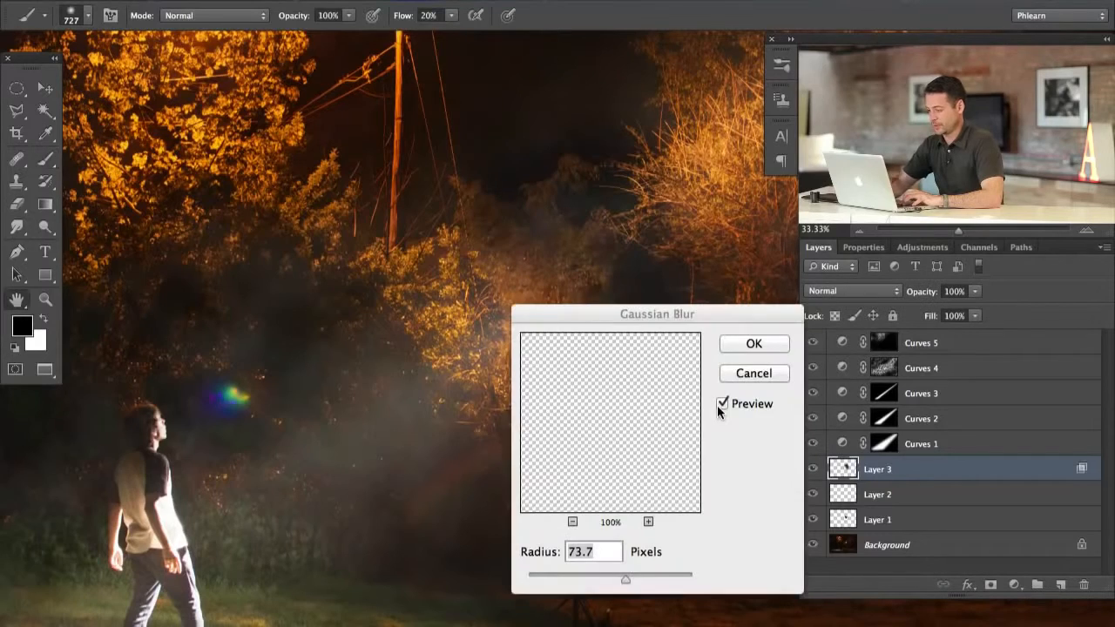
click(754, 346)
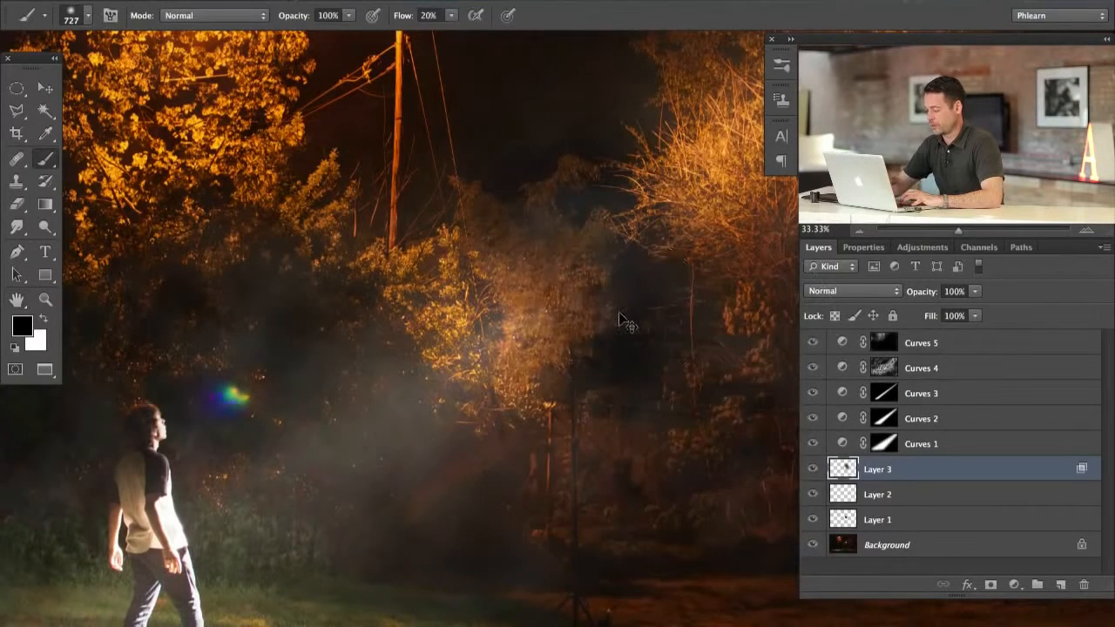
Lower Layer 3's opacity to 61%, comparing the whole photo with and without the layer.
key(super+minus)
key(super+minus)
drag(691, 570, 609, 543)
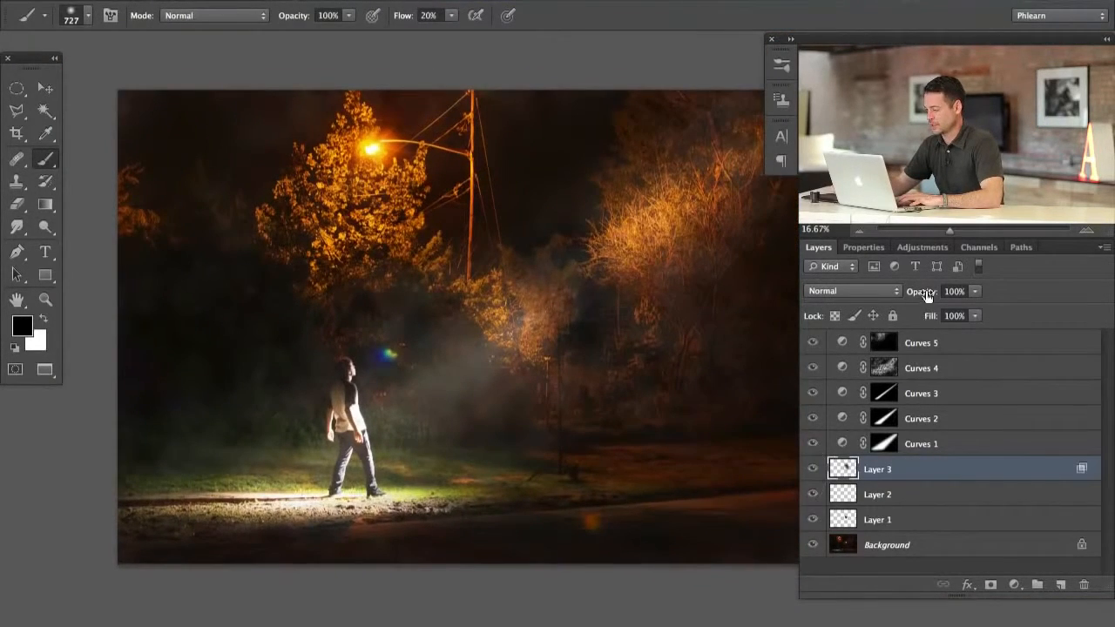
drag(927, 296, 912, 296)
click(816, 471)
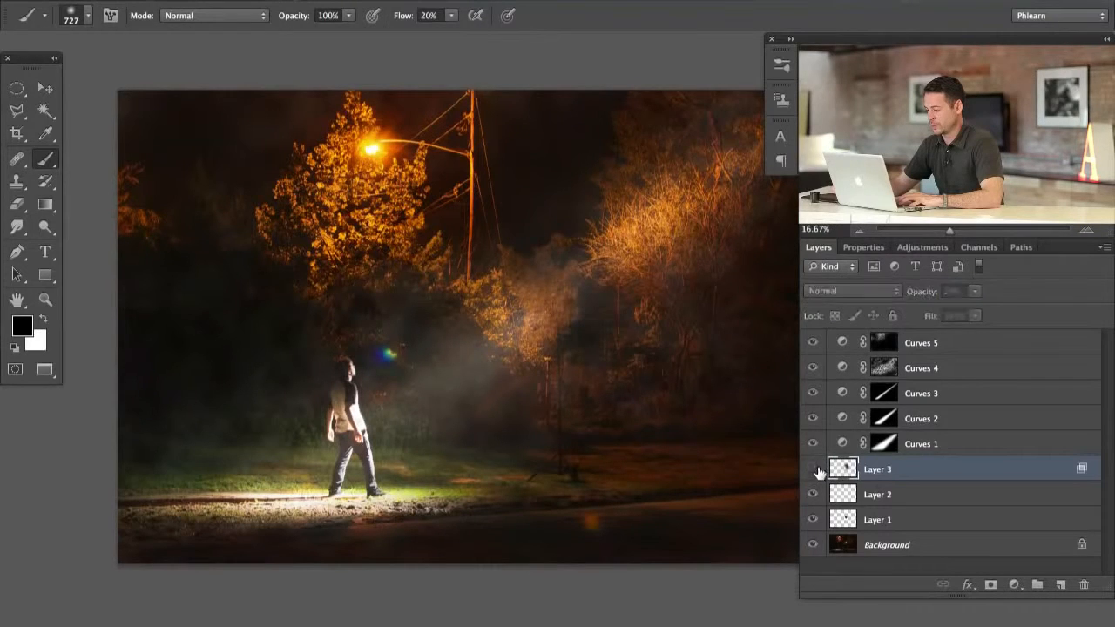
click(815, 471)
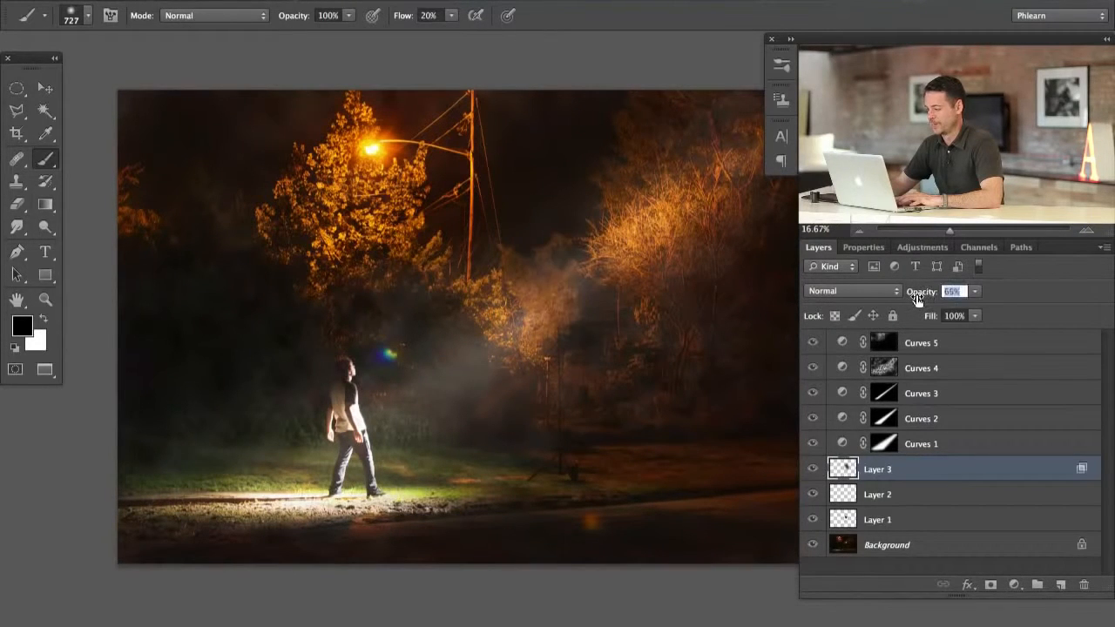
drag(914, 299, 911, 299)
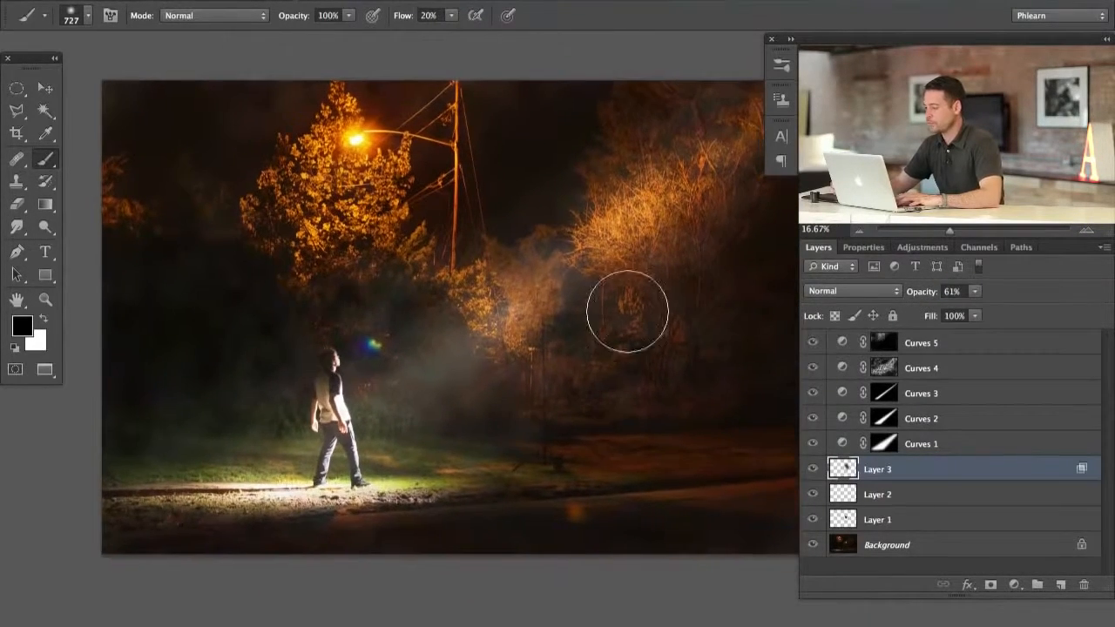
Toggle the visibility of Curves 5 repeatedly to examine how the warm haze affects the whole photo.
click(813, 345)
click(814, 345)
click(814, 345)
click(813, 346)
click(813, 346)
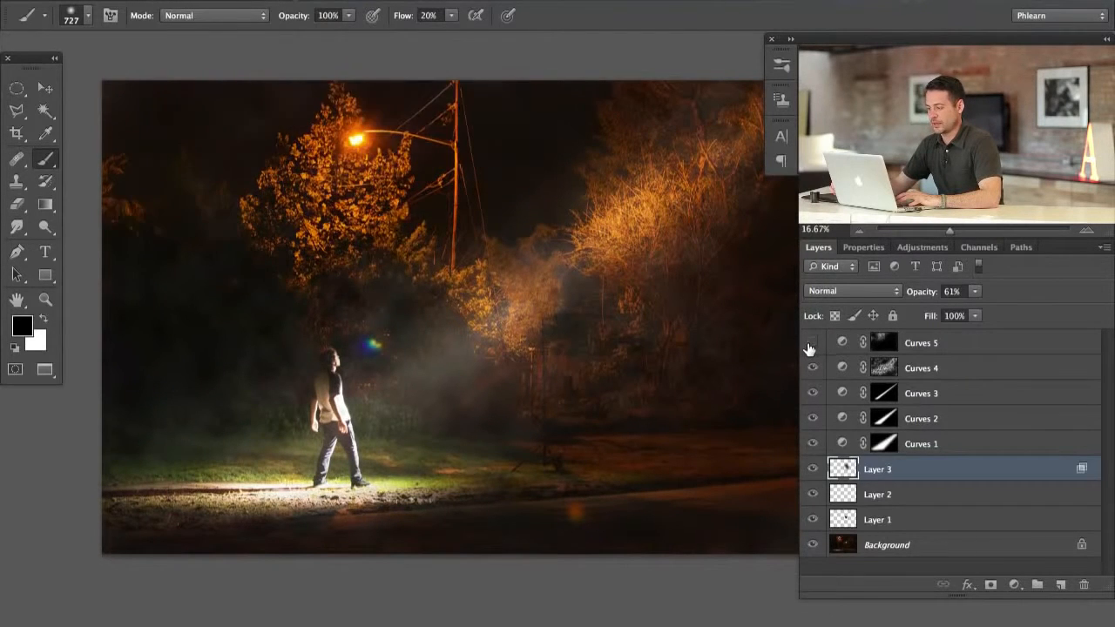
click(811, 348)
click(811, 347)
click(811, 349)
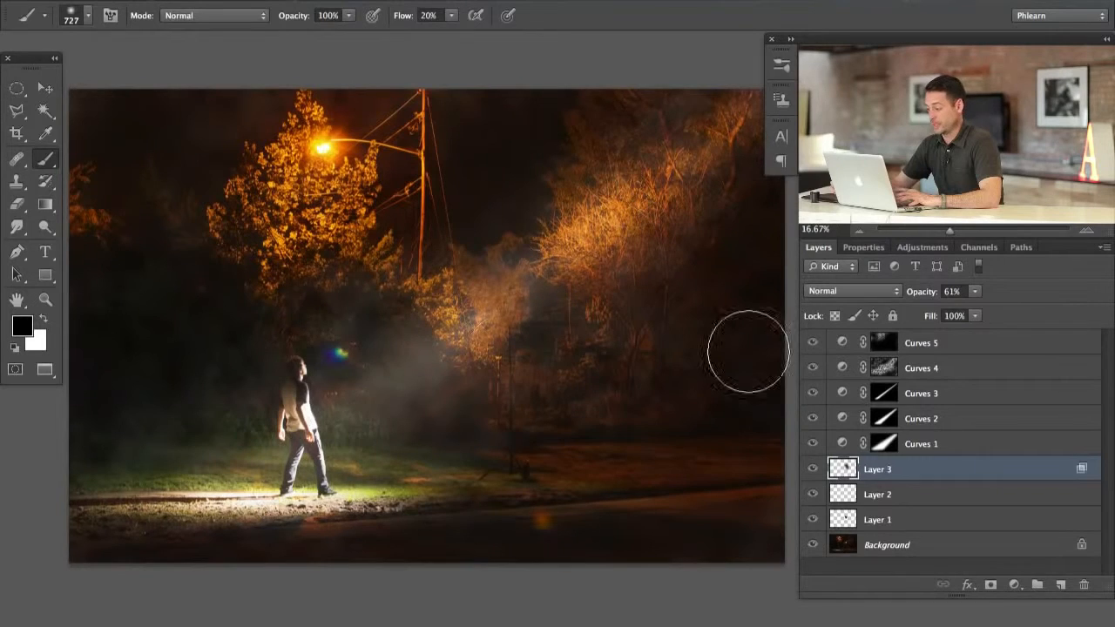
Add a Curves adjustment above Curves 5, slightly lowering the Blue midtones and raising the Red midtones for a warmer tint.
click(956, 347)
click(1014, 590)
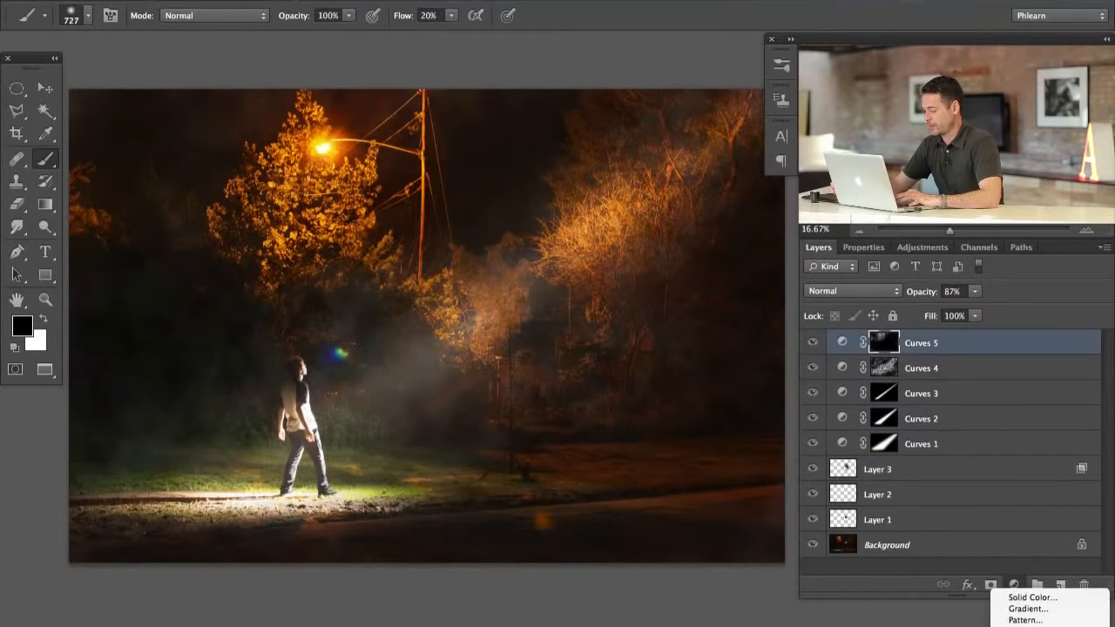
click(1026, 588)
click(895, 319)
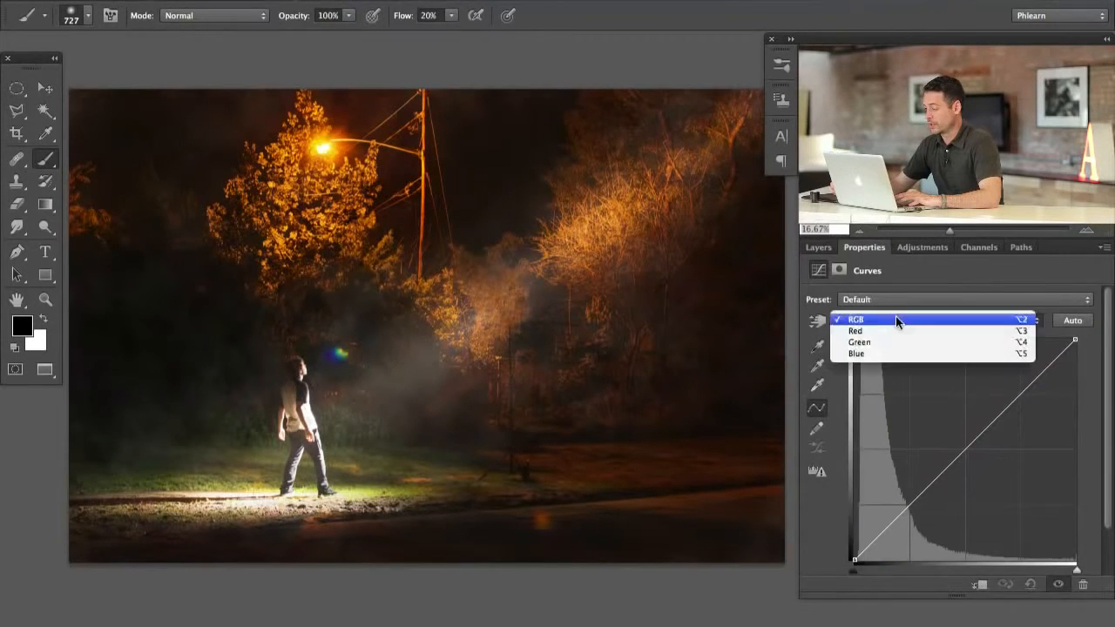
click(900, 348)
drag(971, 450, 975, 454)
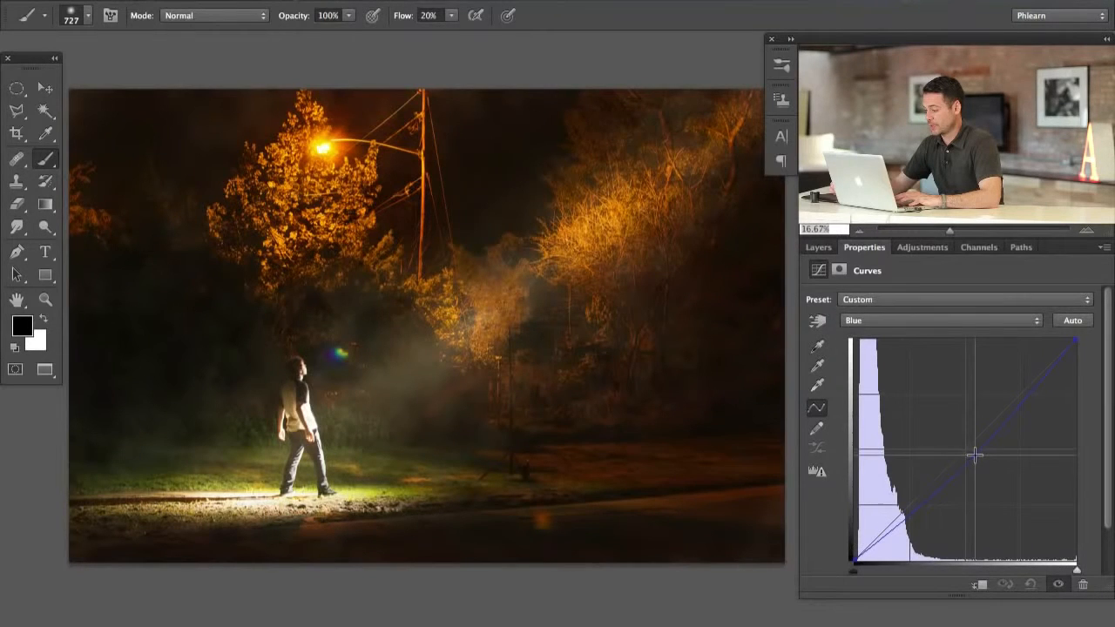
click(899, 321)
click(946, 293)
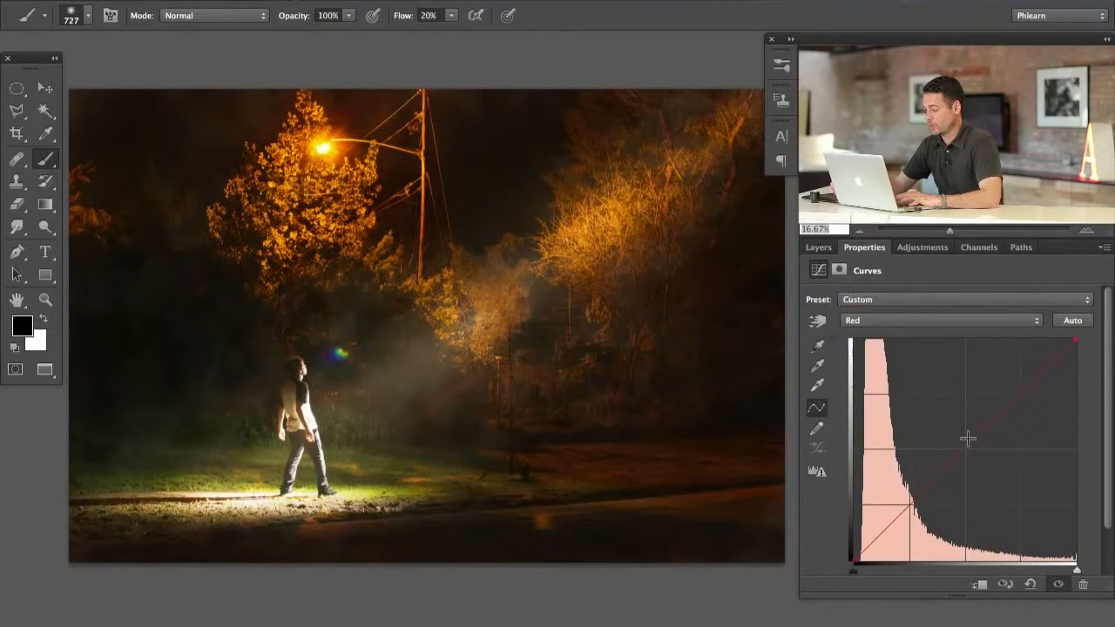
drag(968, 436, 970, 439)
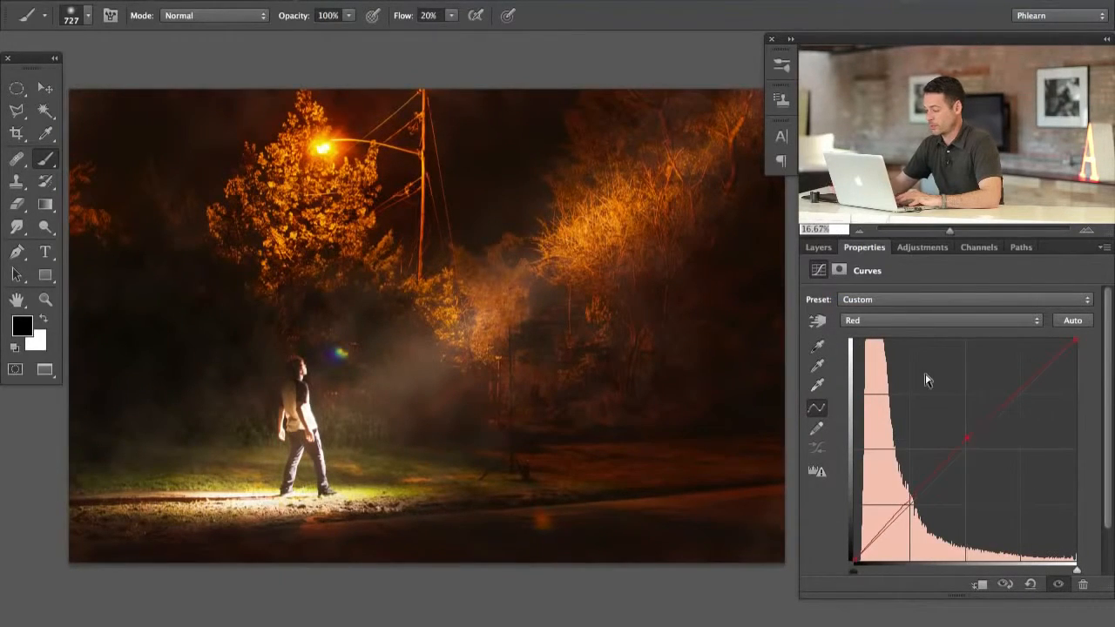
Invert the new Curves mask and paint soft white at 10% flow with a large brush along the light beam.
key(super+i)
drag(483, 319, 526, 319)
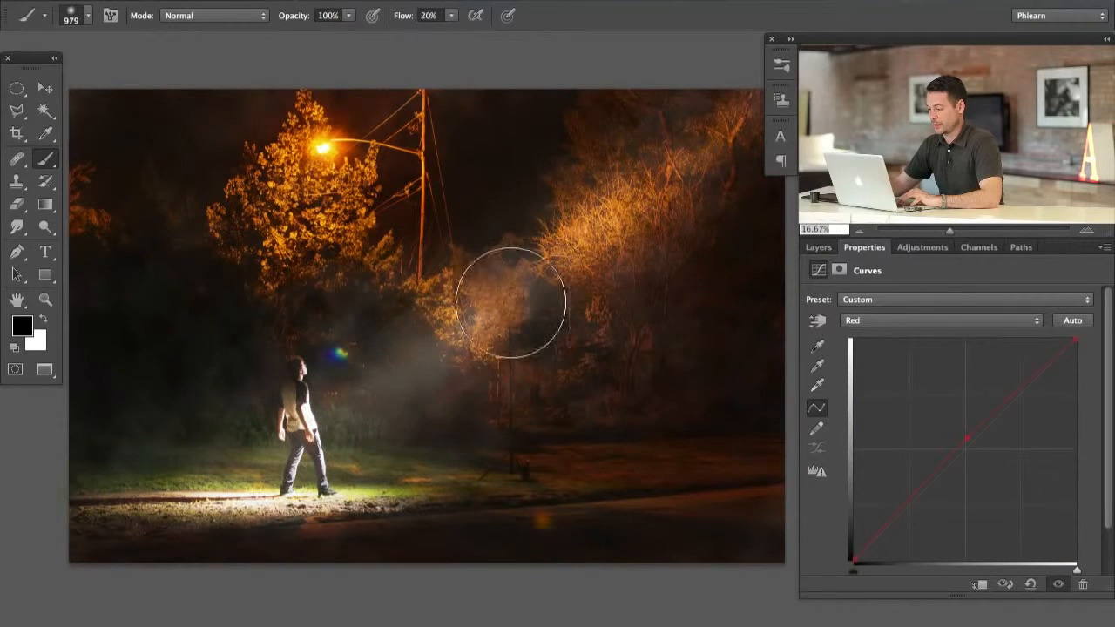
key(x)
key(shift+1)
drag(449, 352, 472, 348)
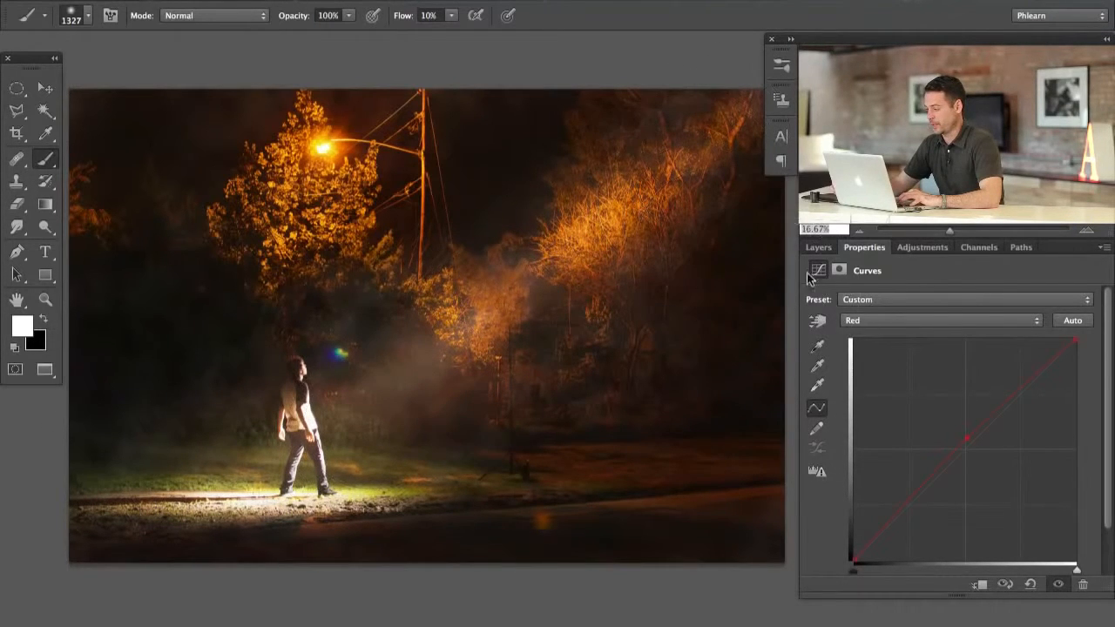
Set the Curves 6 opacity to 77% and move Curves 5 above it in the layer stack.
click(819, 249)
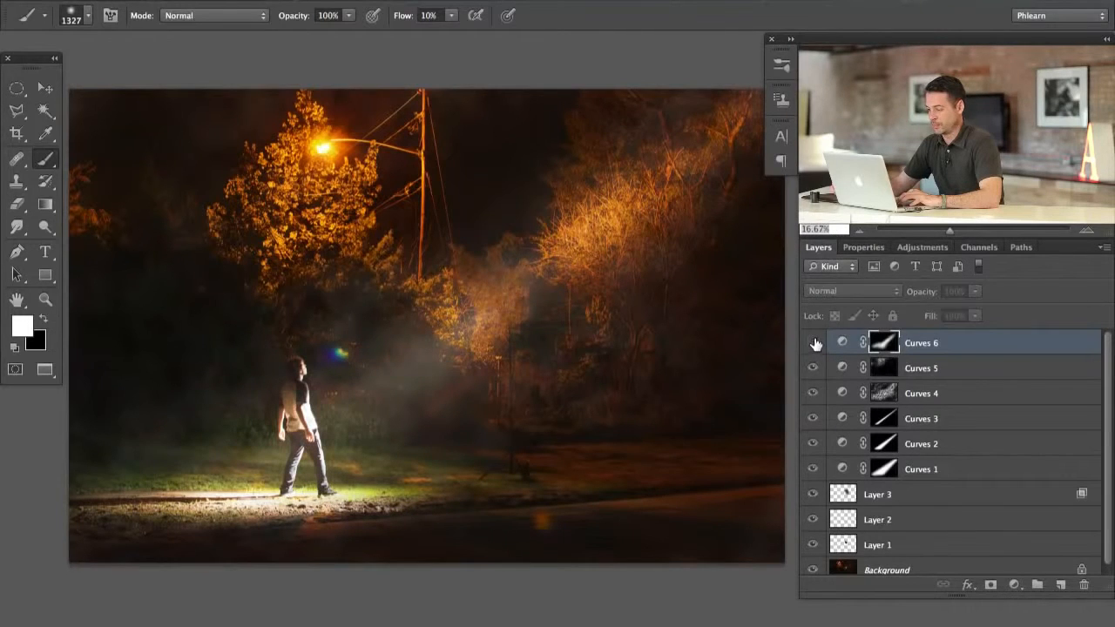
drag(931, 292, 917, 299)
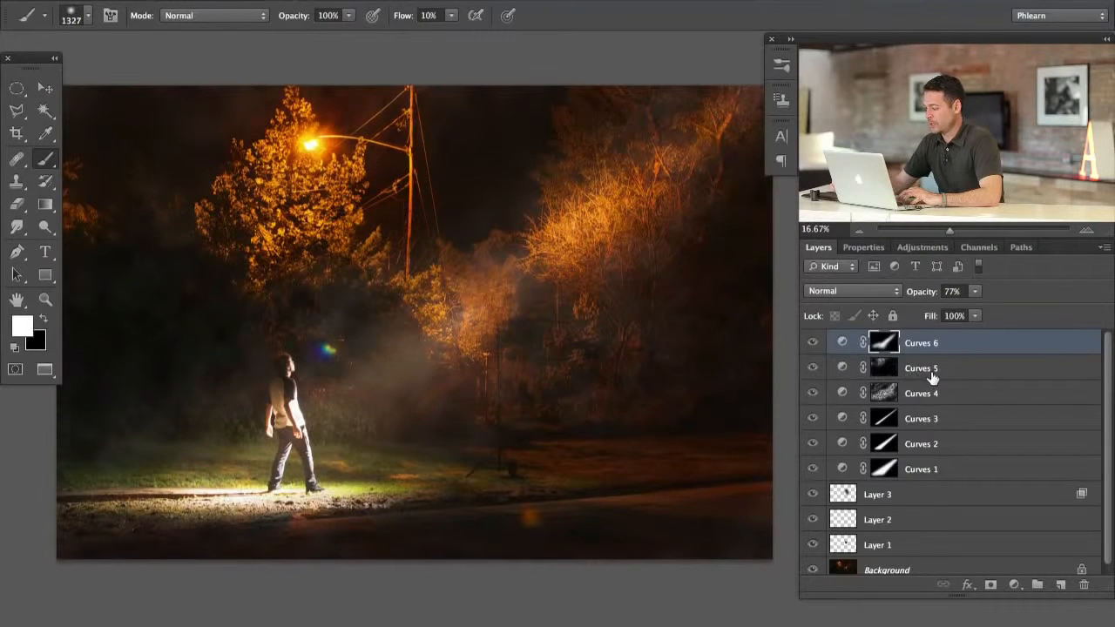
drag(952, 375, 810, 329)
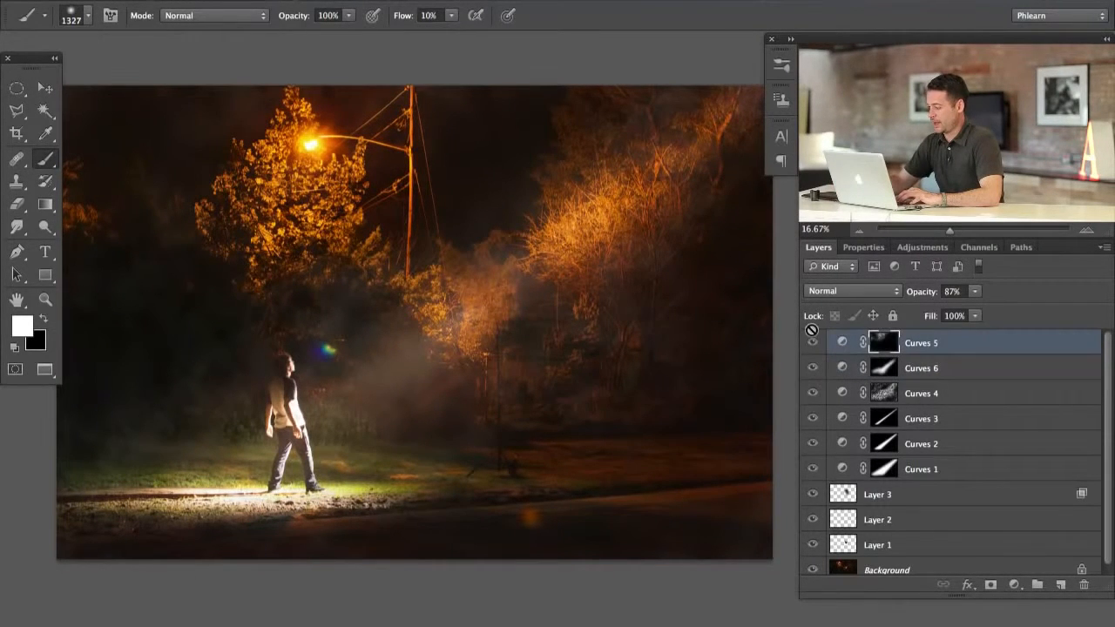
Toggle the visibility of Curves 5 in its new position to compare the photo with and without it.
click(811, 345)
click(811, 346)
click(812, 345)
click(811, 345)
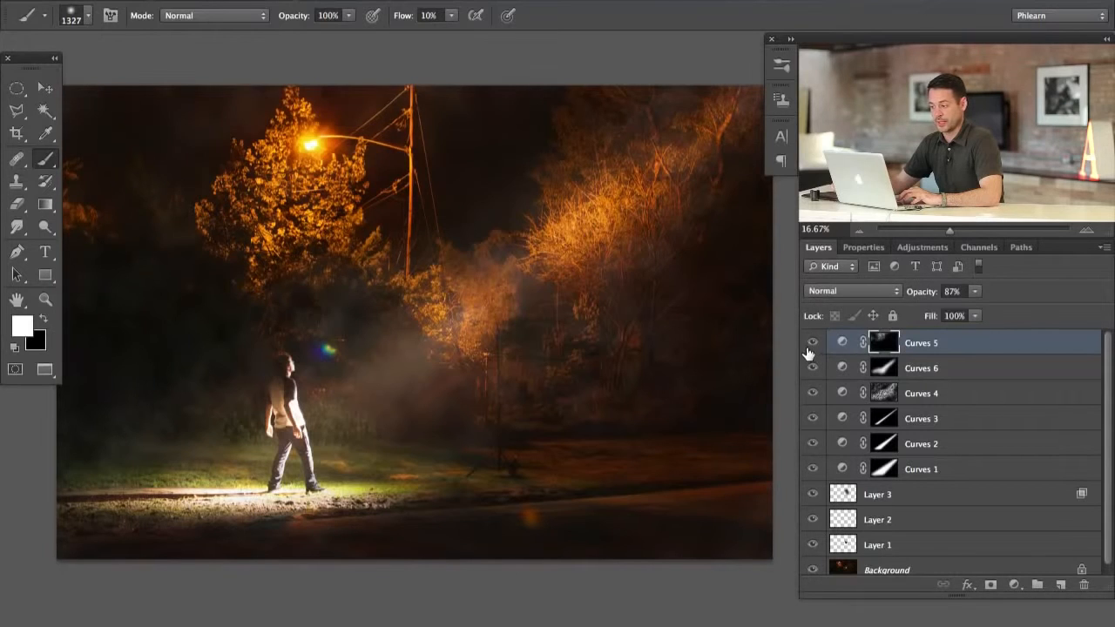
shift+click(955, 376)
key(x)
shift+click(955, 467)
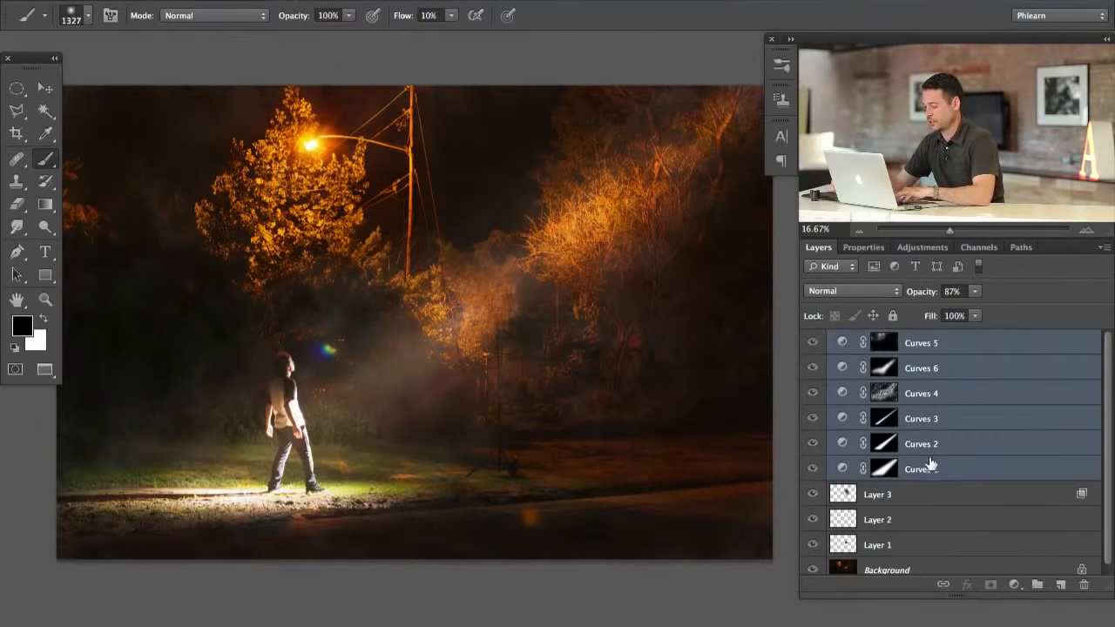
key(ctrl+g)
key(ctrl+z)
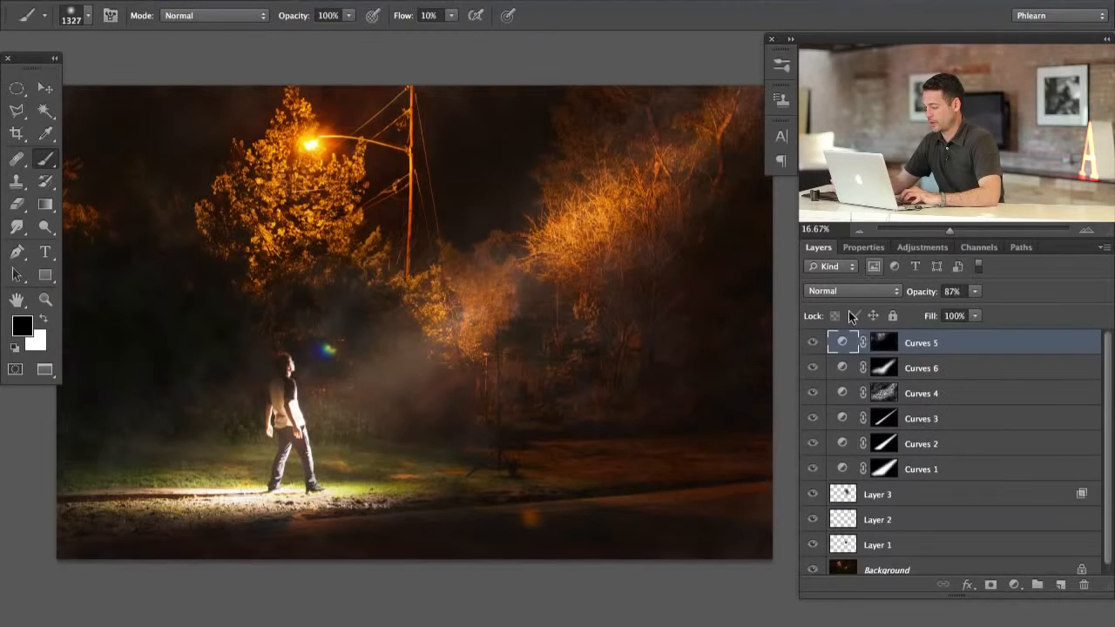
Group the Curves 6, 4, 3, 2 and 1 layers, leaving Curves 5 outside the group.
click(953, 367)
shift+click(953, 468)
key(ctrl+g)
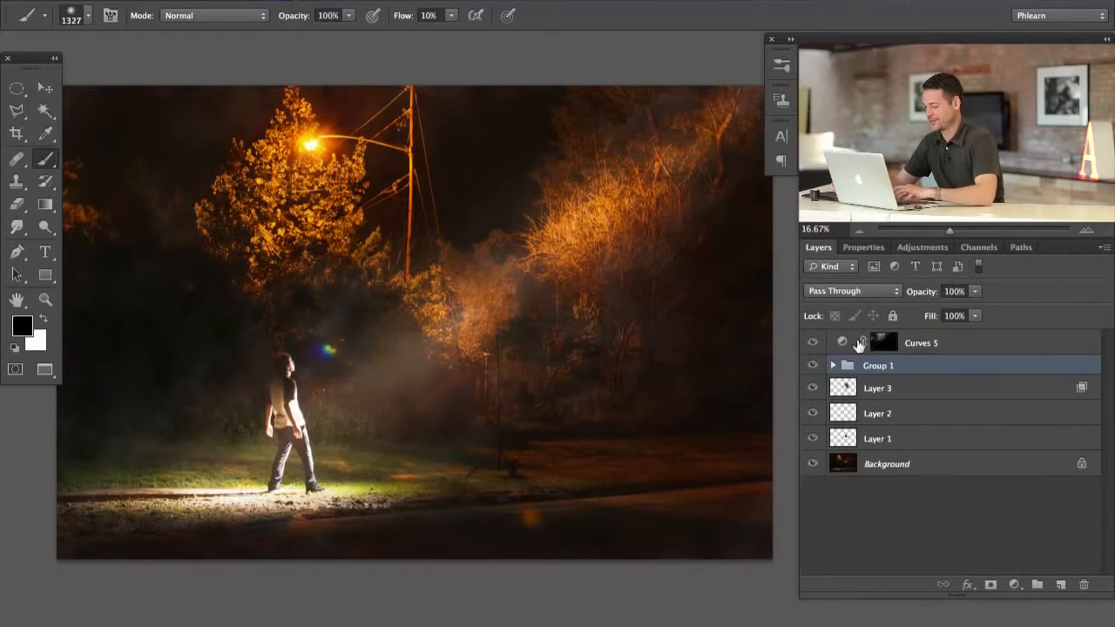
Toggle Group 1's visibility repeatedly to examine the combined light beam effect on the photo.
click(812, 367)
click(812, 367)
click(812, 366)
click(812, 367)
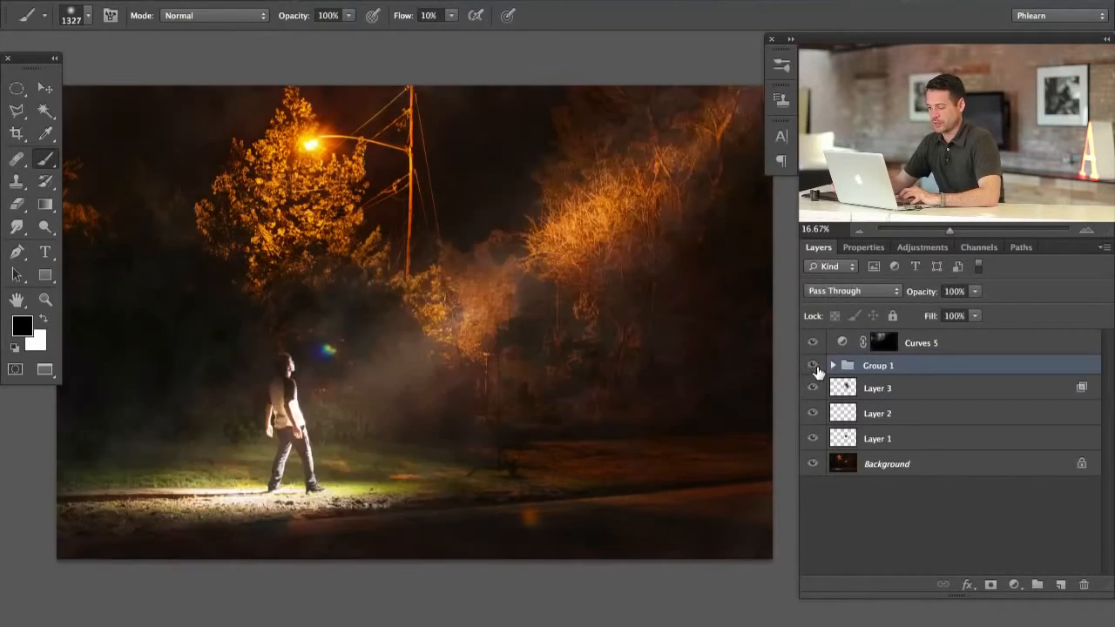
click(814, 369)
click(814, 369)
click(814, 368)
click(814, 369)
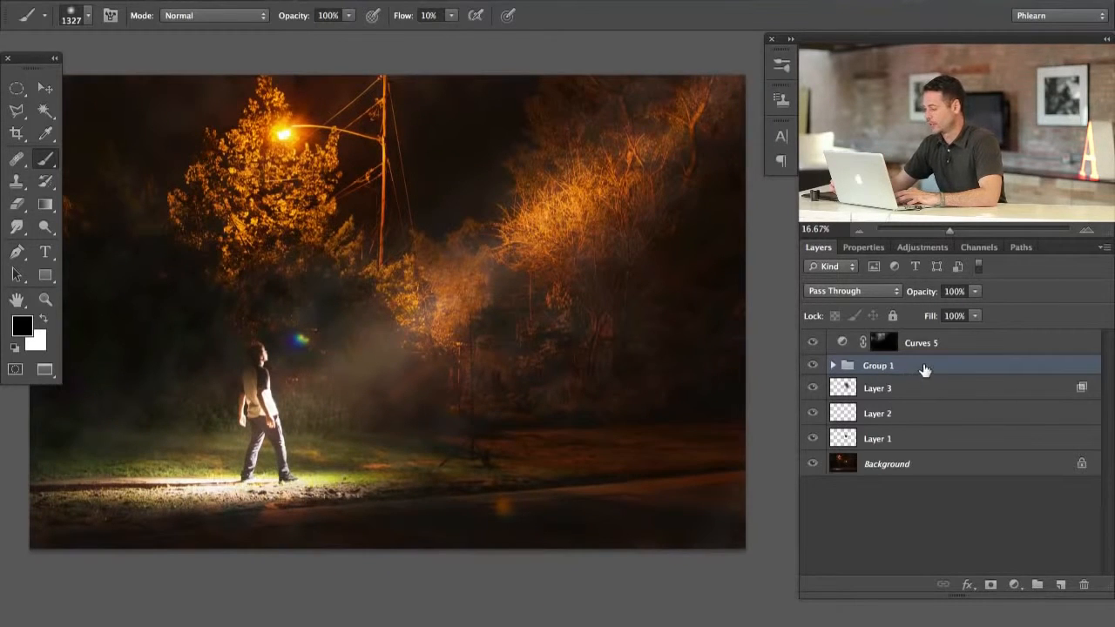
Duplicate Group 1 and hide the copy's stronger beam effect with a black layer mask.
drag(922, 369, 1060, 585)
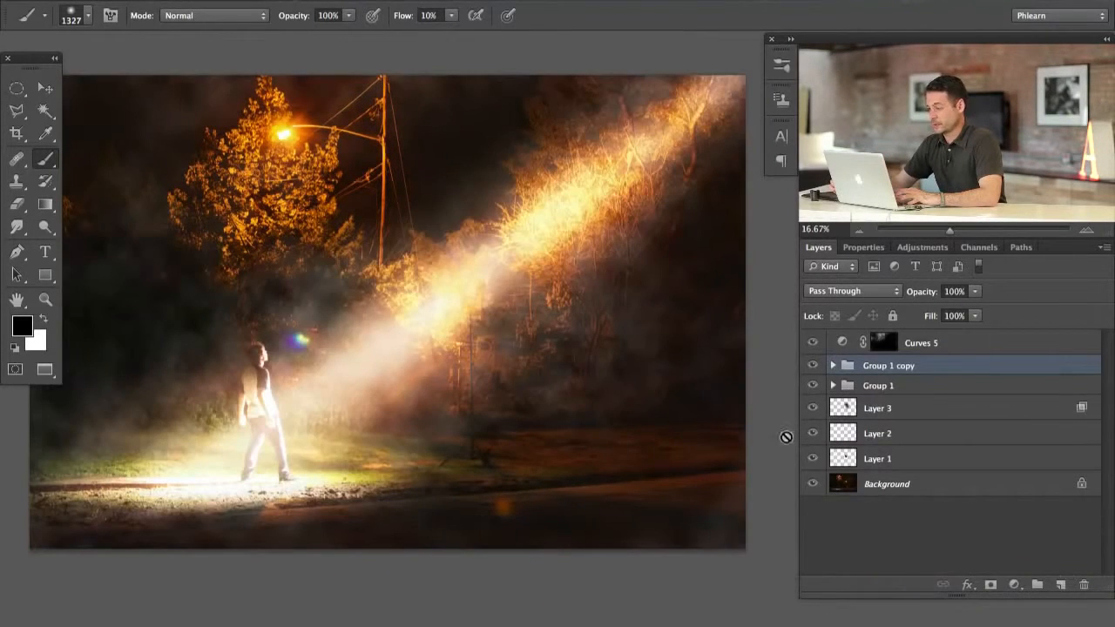
click(991, 585)
key(ctrl+i)
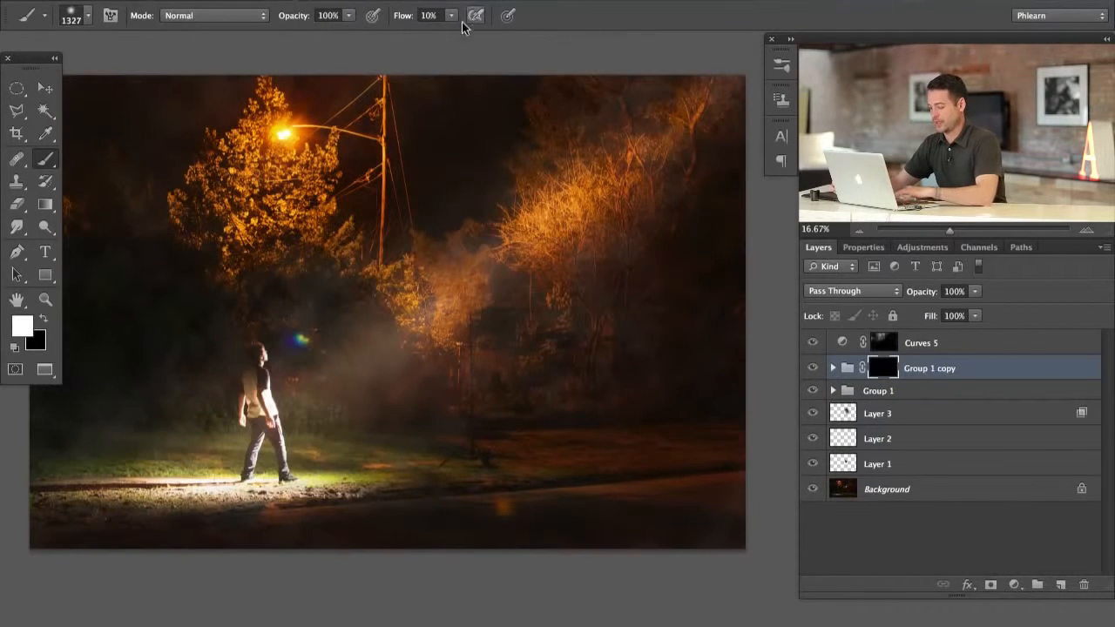
Draw a white Foreground to Transparent linear gradient on Group 1 copy's mask from beyond the photo's upper-right corner inward, undoing the first attempt.
key(g)
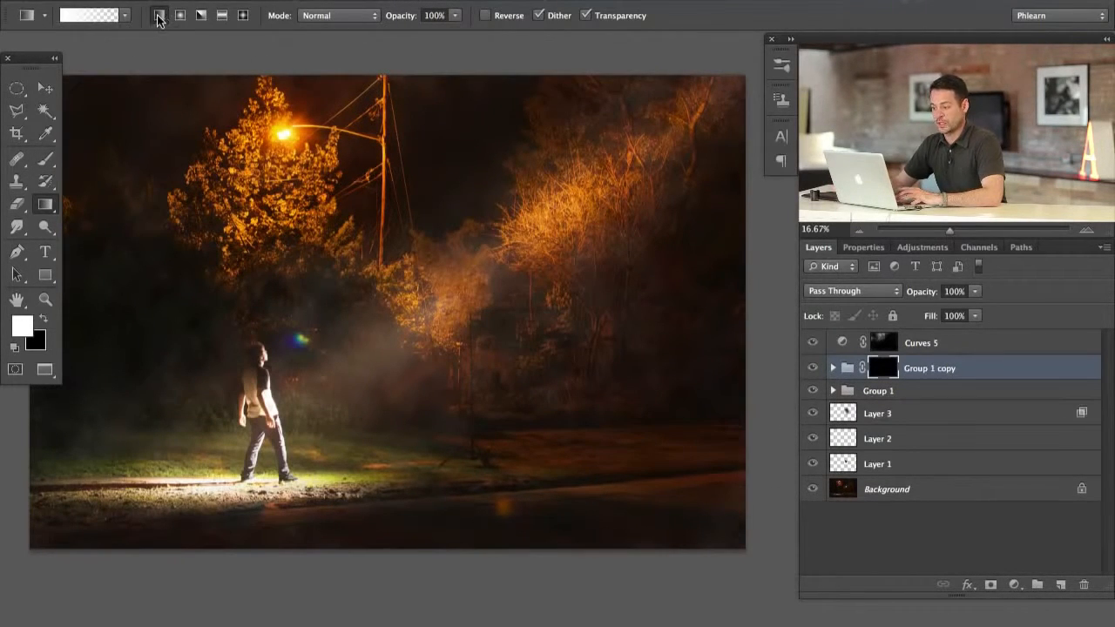
click(111, 21)
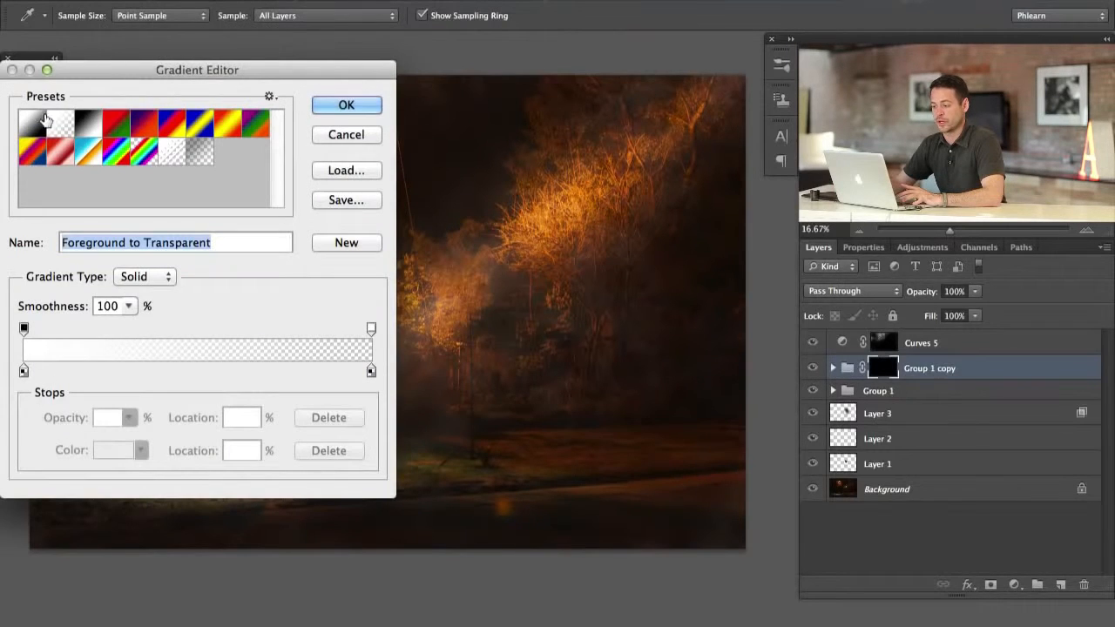
click(347, 105)
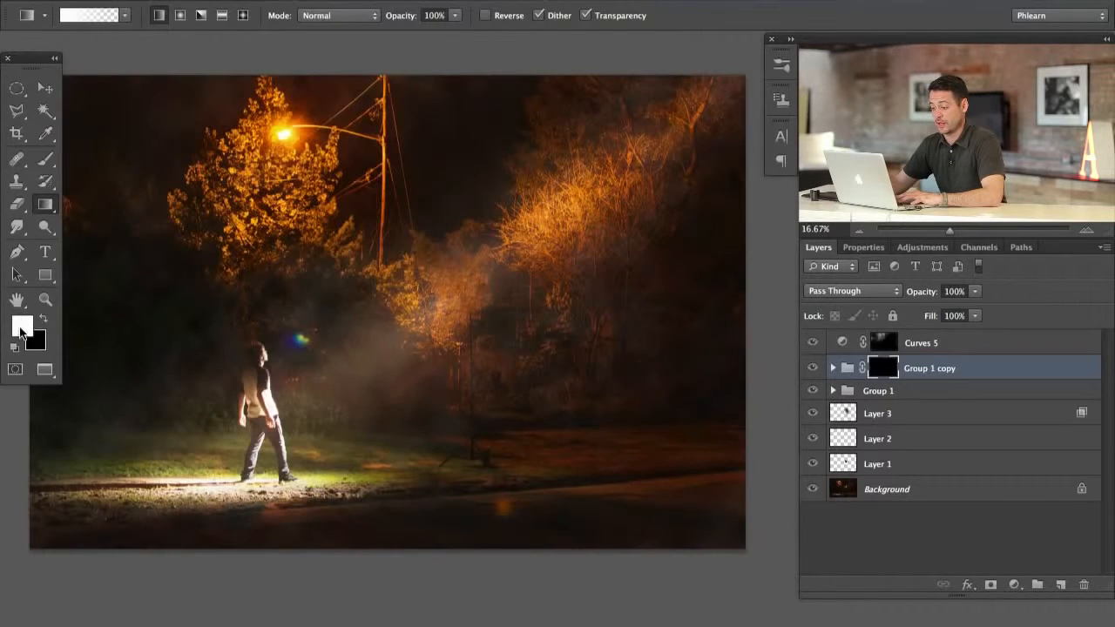
key(ctrl+minus)
key(ctrl+minus)
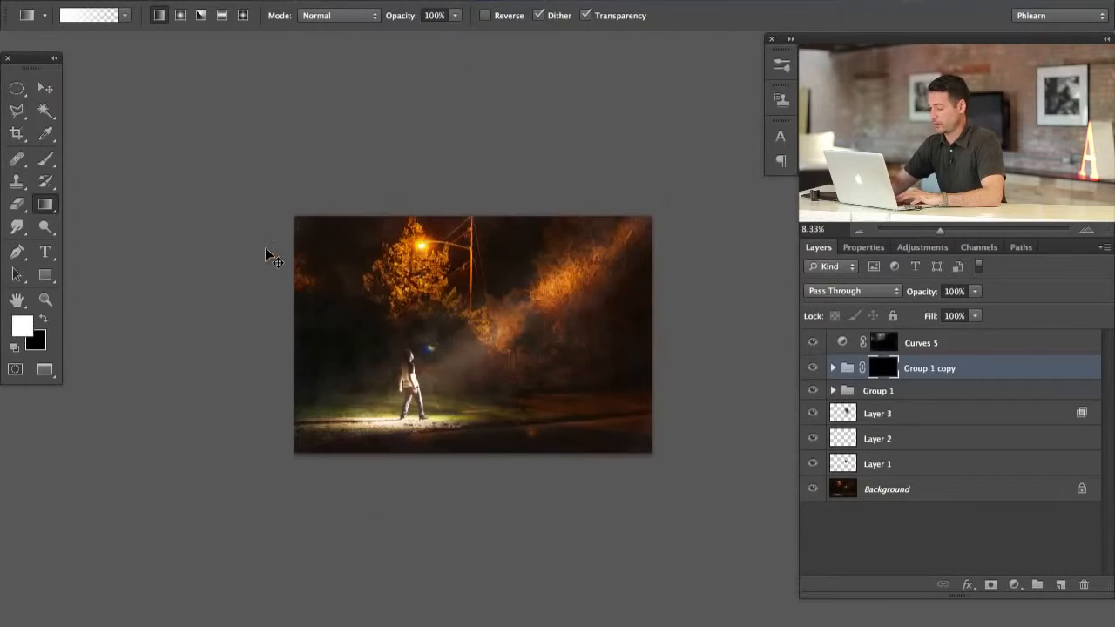
drag(409, 274, 329, 274)
drag(657, 159, 594, 174)
mouse_move(706, 78)
mouse_down()
mouse_move(382, 328)
mouse_move(427, 314)
mouse_up()
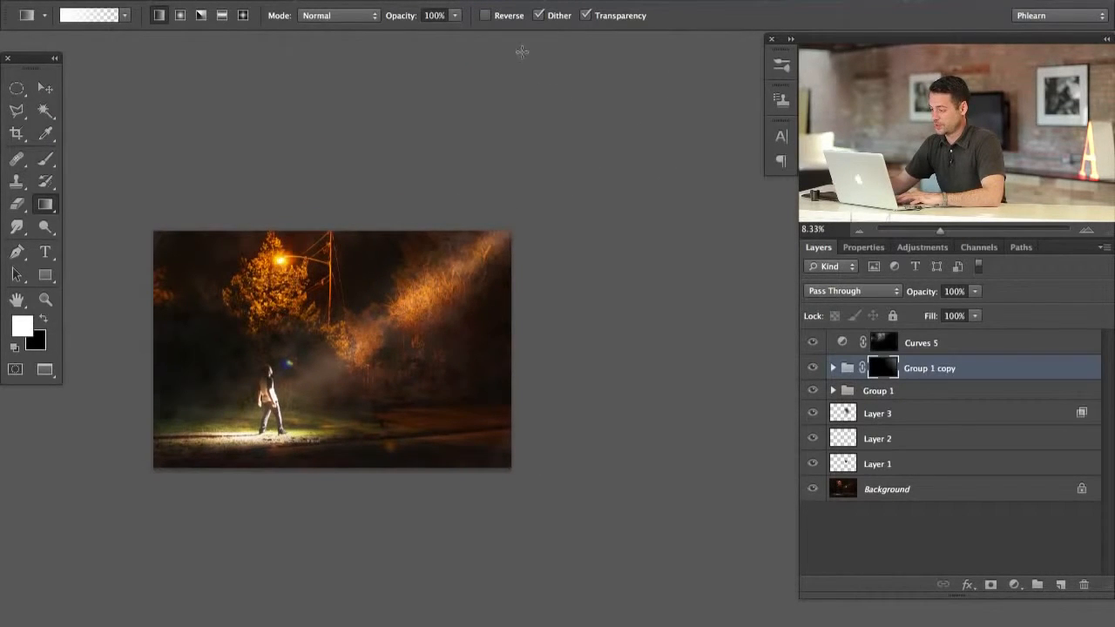
key(ctrl+z)
drag(745, 63, 530, 242)
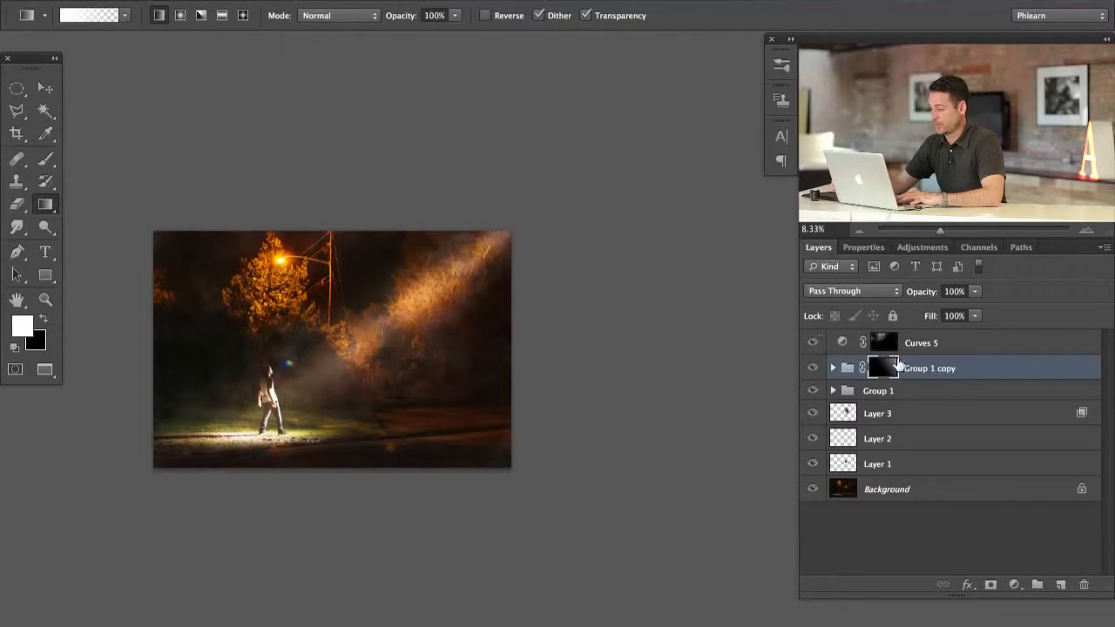
View Group 1 copy's mask on its own, then toggle the group's visibility repeatedly to compare the strengthened beam.
alt+click(883, 369)
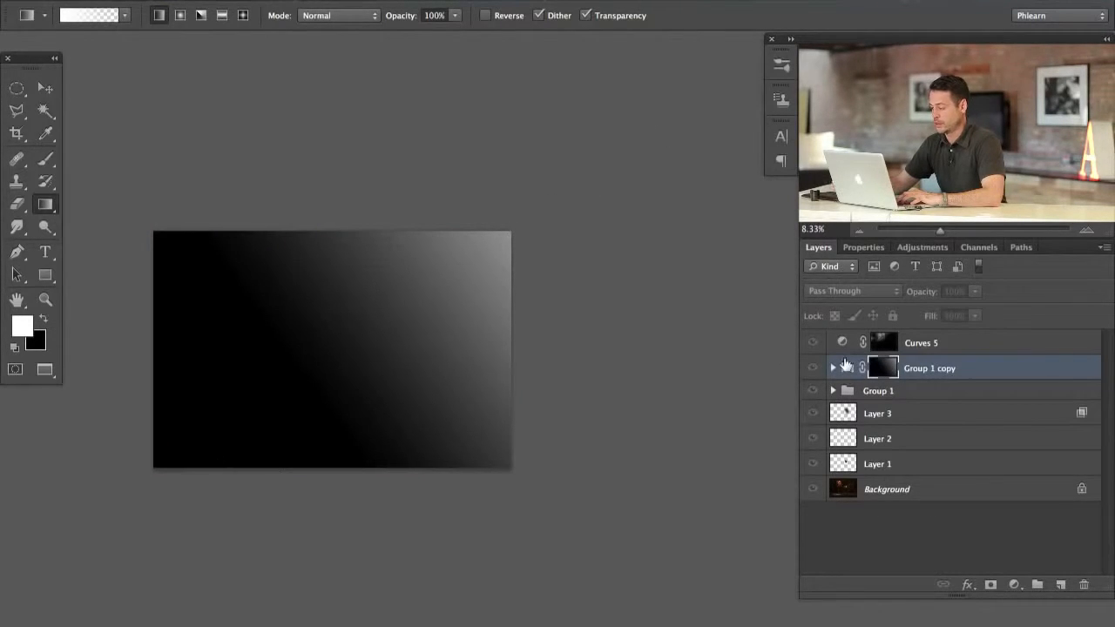
alt+click(884, 369)
click(814, 369)
click(814, 369)
click(814, 368)
click(813, 369)
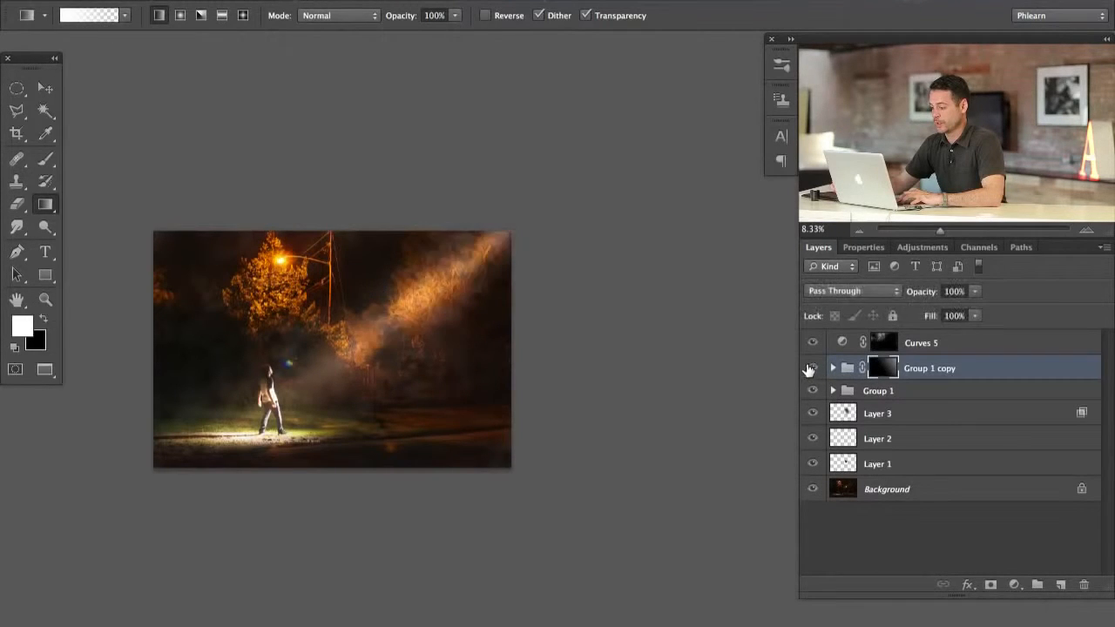
click(814, 369)
click(814, 369)
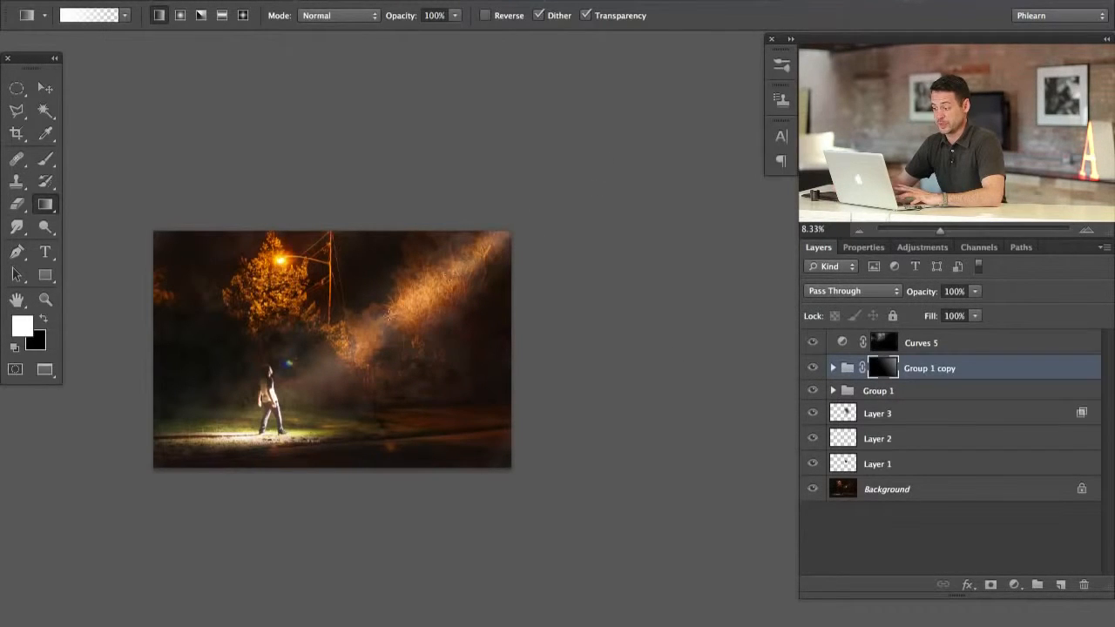
Add a layer mask to Group 1 and draw a black-to-transparent linear gradient from beyond the photo's lower-left corner toward its upper-right corner.
click(912, 394)
key(x)
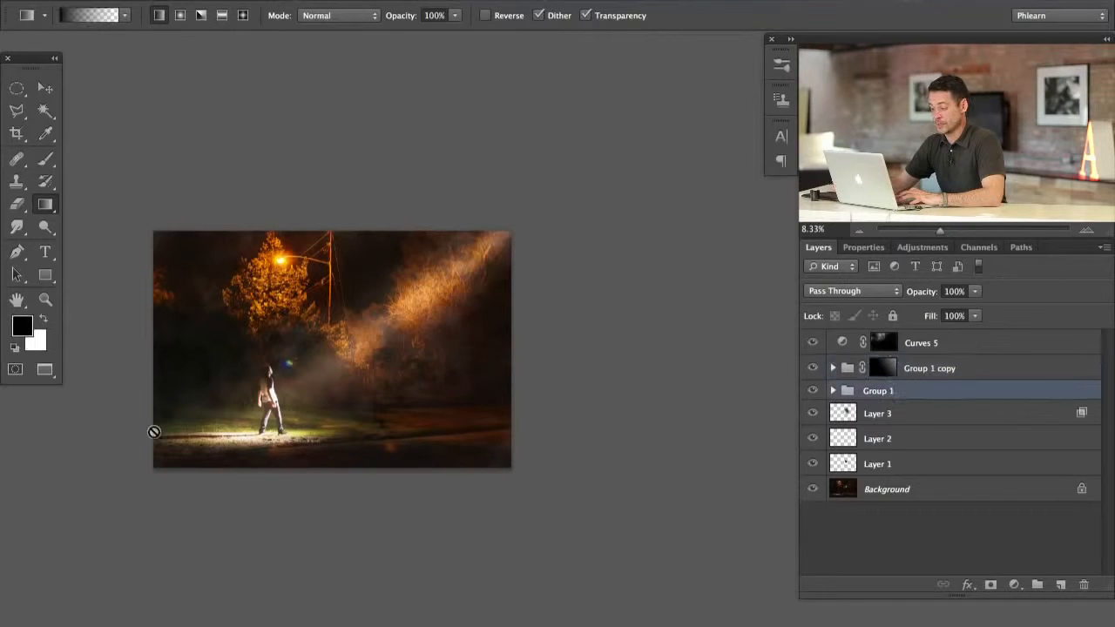
click(991, 585)
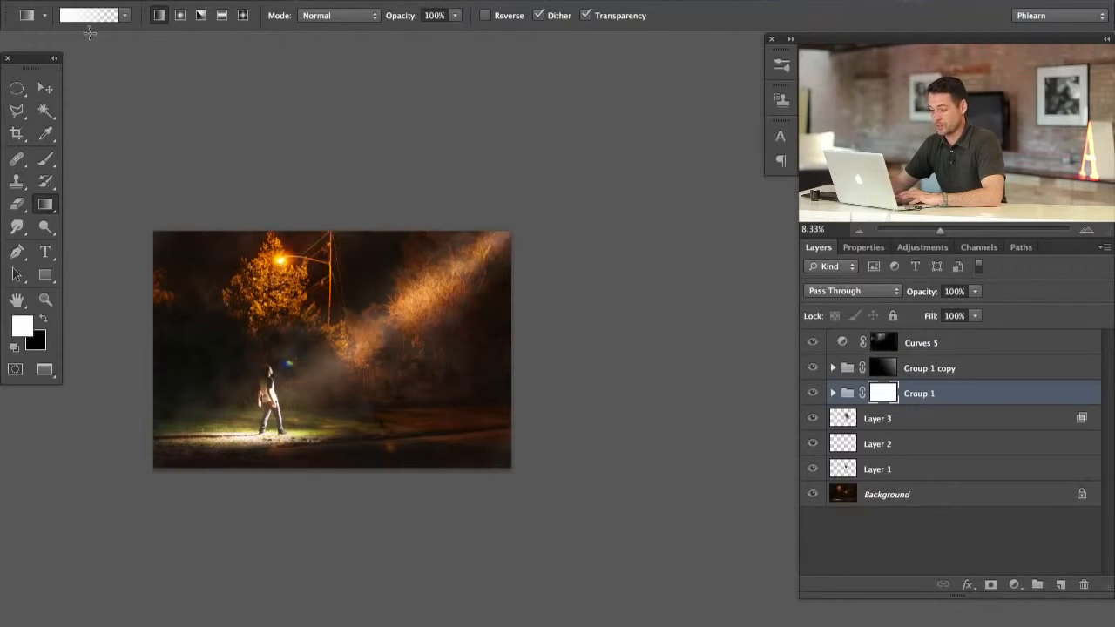
key(x)
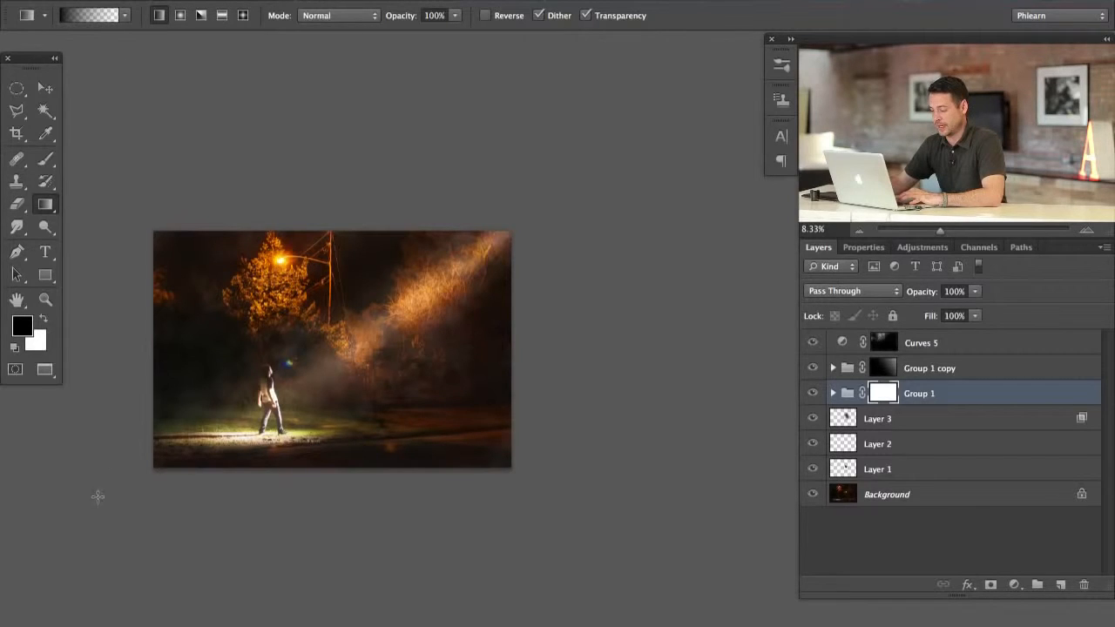
drag(131, 503, 546, 233)
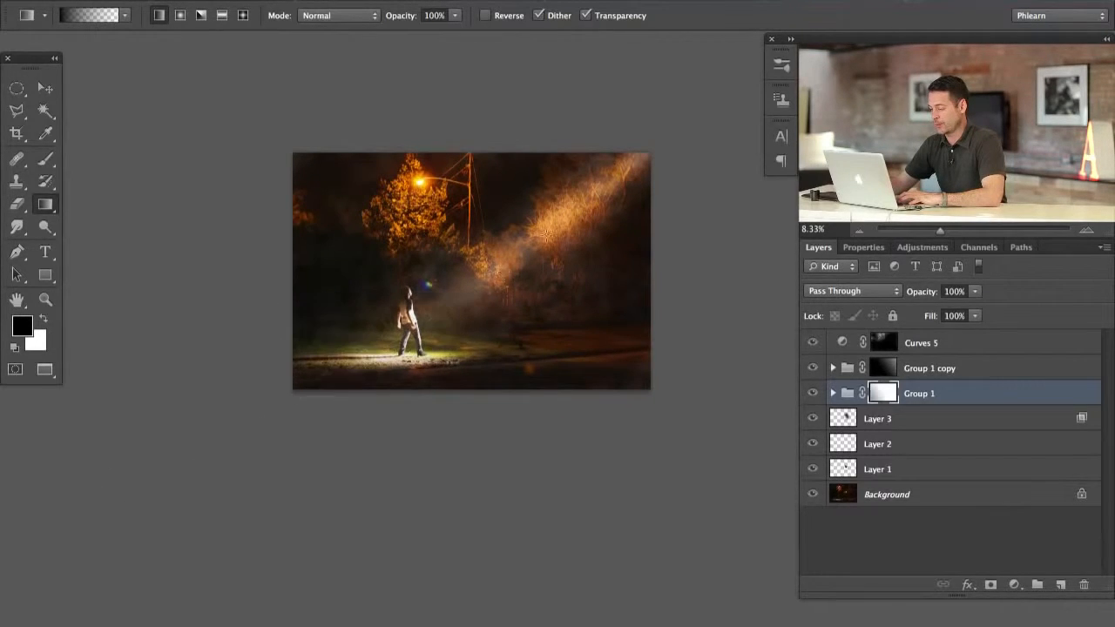
Hide Group 1 copy and toggle Group 1's visibility repeatedly to examine its masked beam effect.
click(813, 394)
click(813, 393)
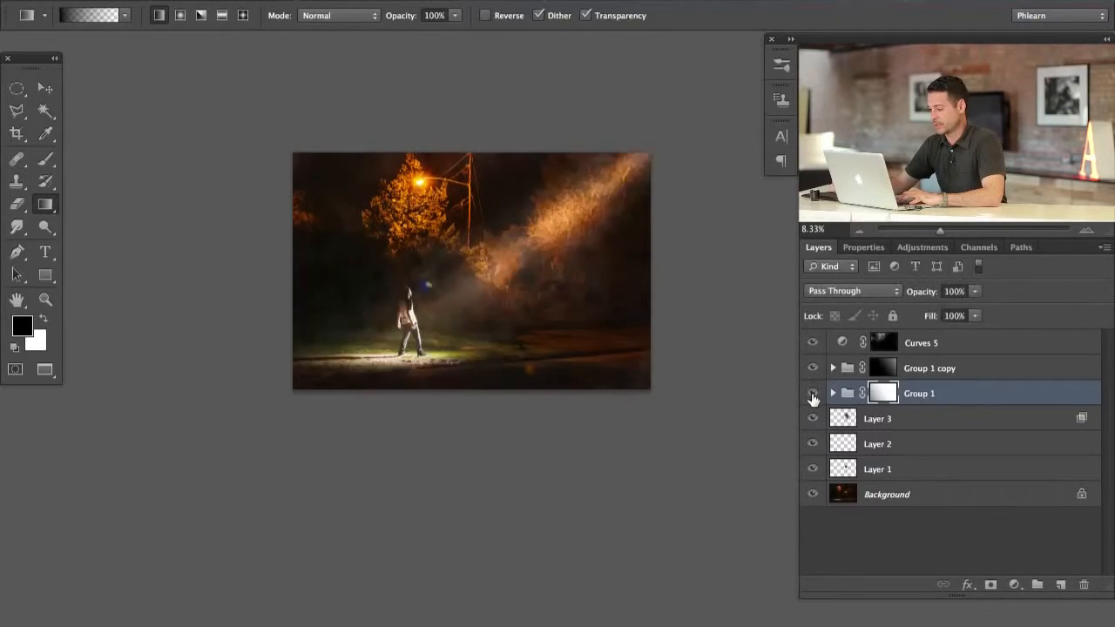
click(813, 368)
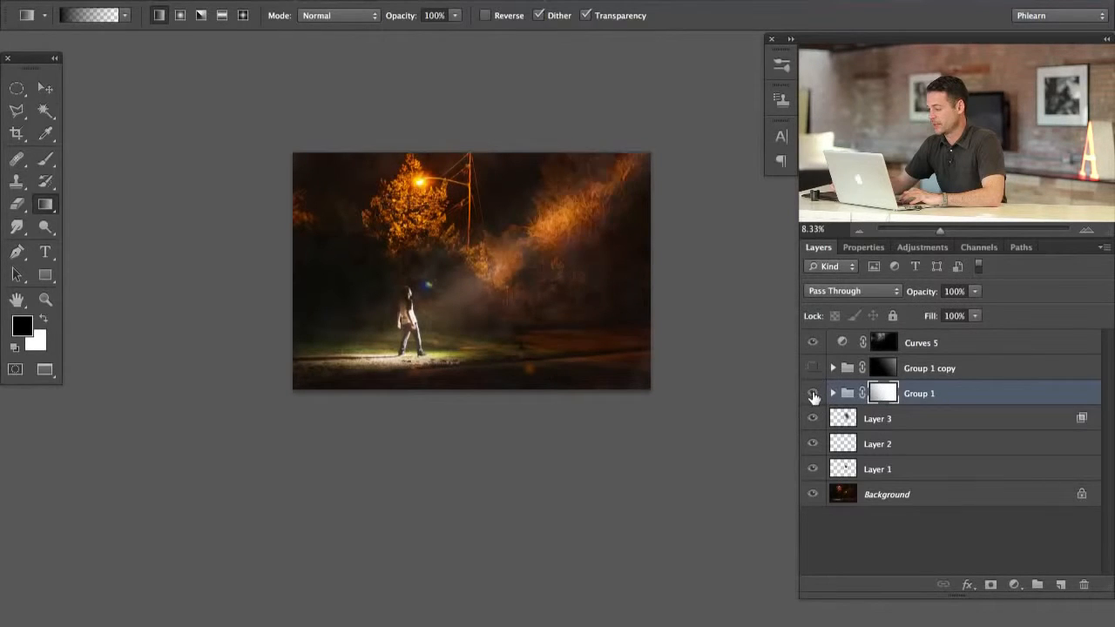
click(813, 394)
click(813, 394)
click(812, 394)
click(813, 394)
Disable and enable Group 1's layer mask repeatedly to compare the beam with and without the gradient.
shift+click(889, 396)
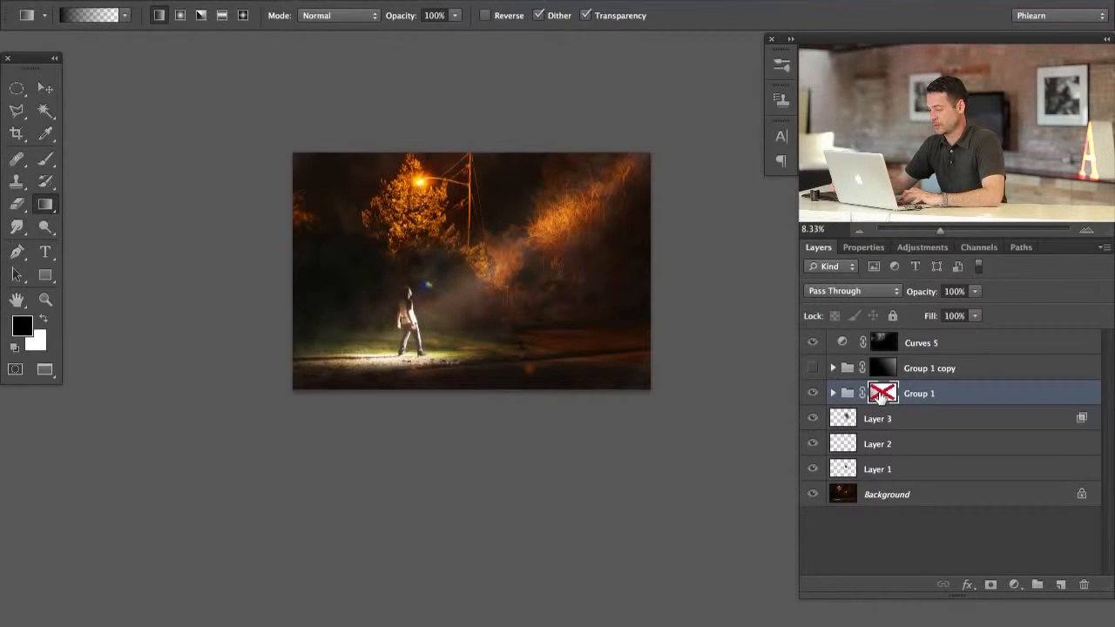
shift+click(884, 396)
shift+click(879, 398)
shift+click(874, 398)
shift+click(872, 398)
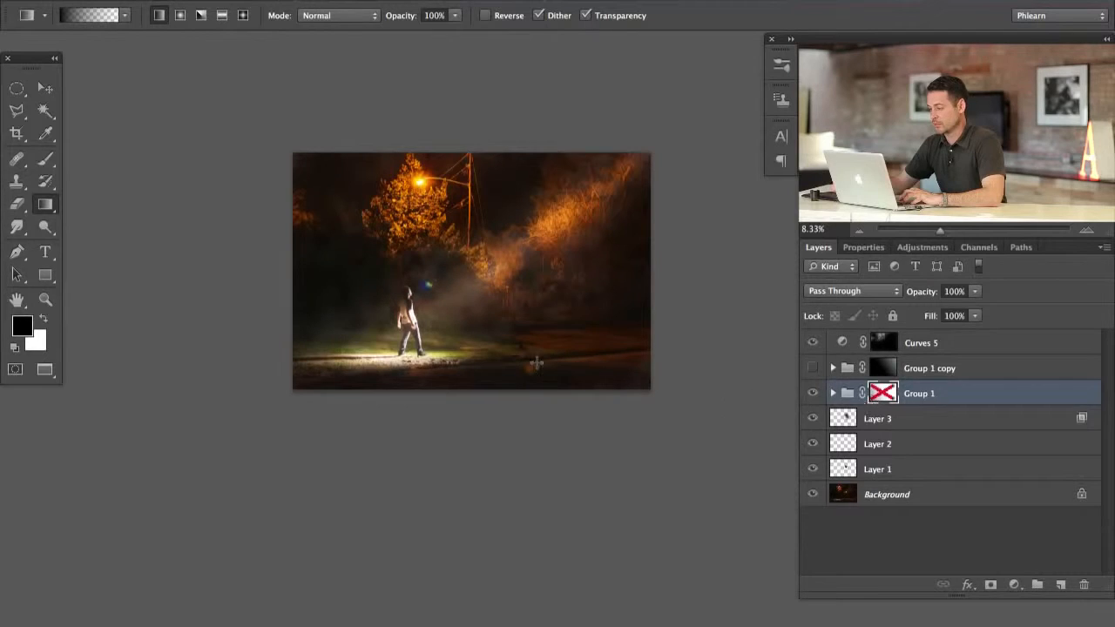
Show Group 1 copy again and set its opacity to 73%.
click(815, 367)
click(930, 370)
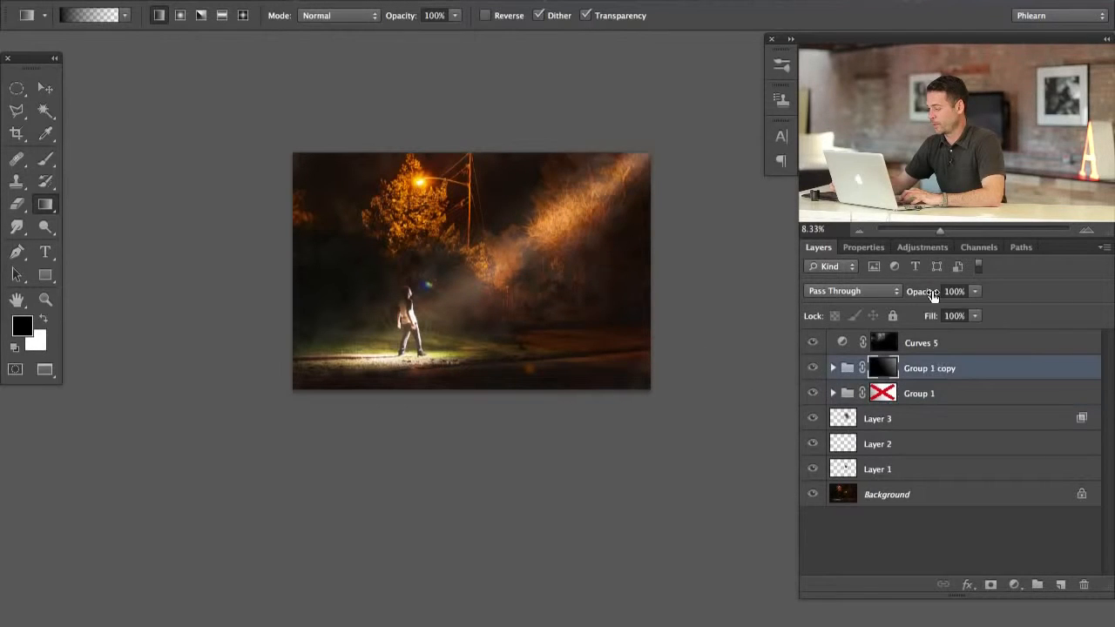
drag(932, 293, 908, 293)
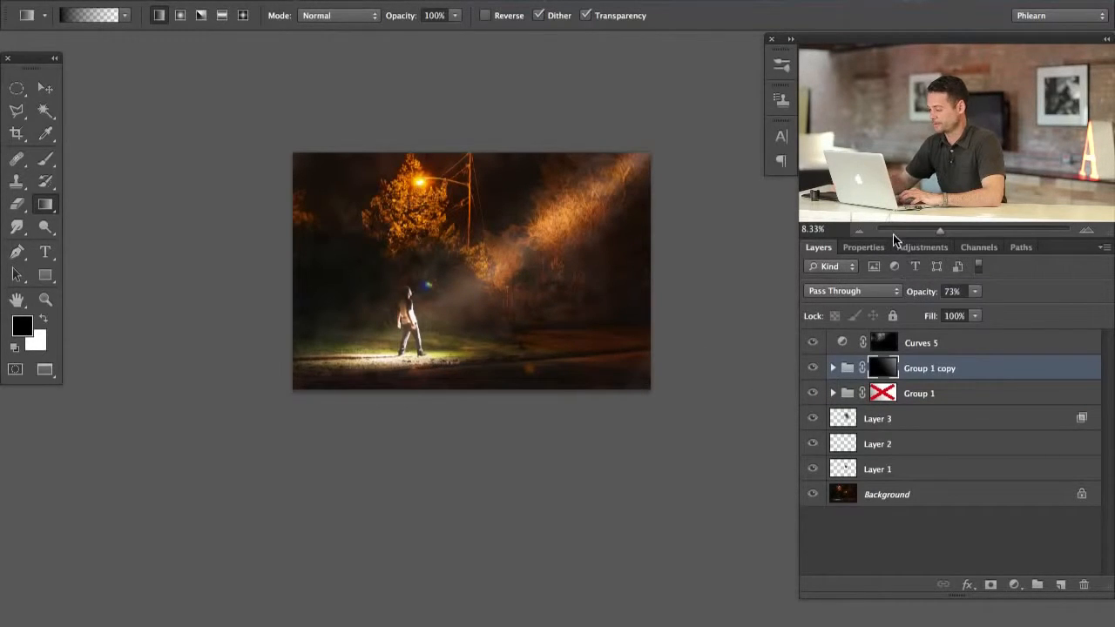
Compare the photo with and without Curves 5, and leave that layer hidden.
key(super+plus)
key(super+plus)
drag(411, 441, 434, 477)
click(813, 342)
click(812, 343)
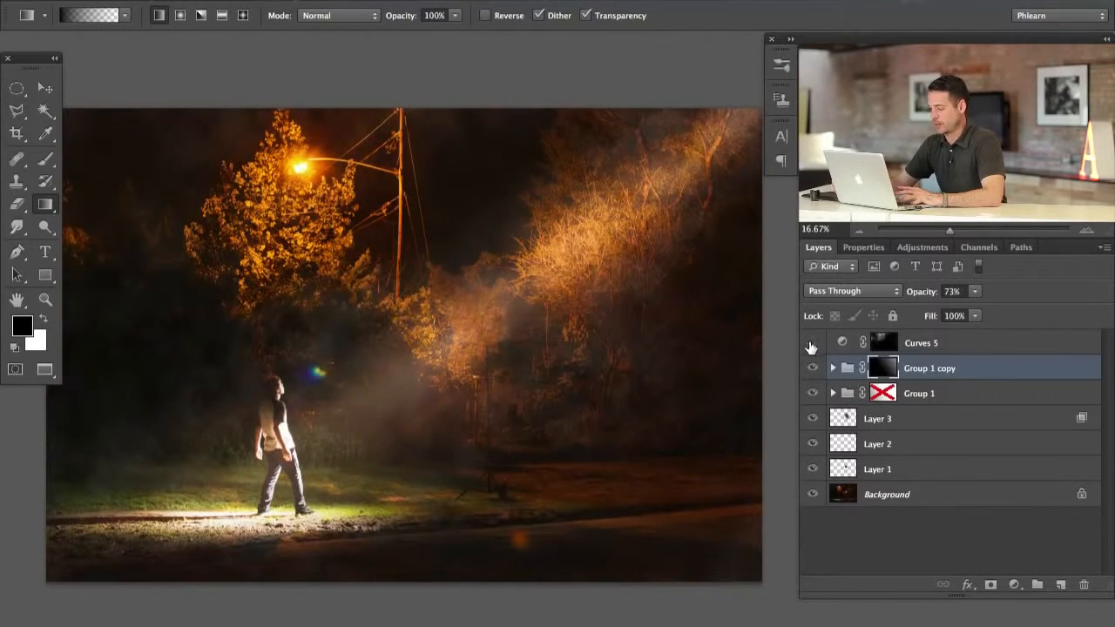
click(811, 344)
drag(560, 441, 571, 438)
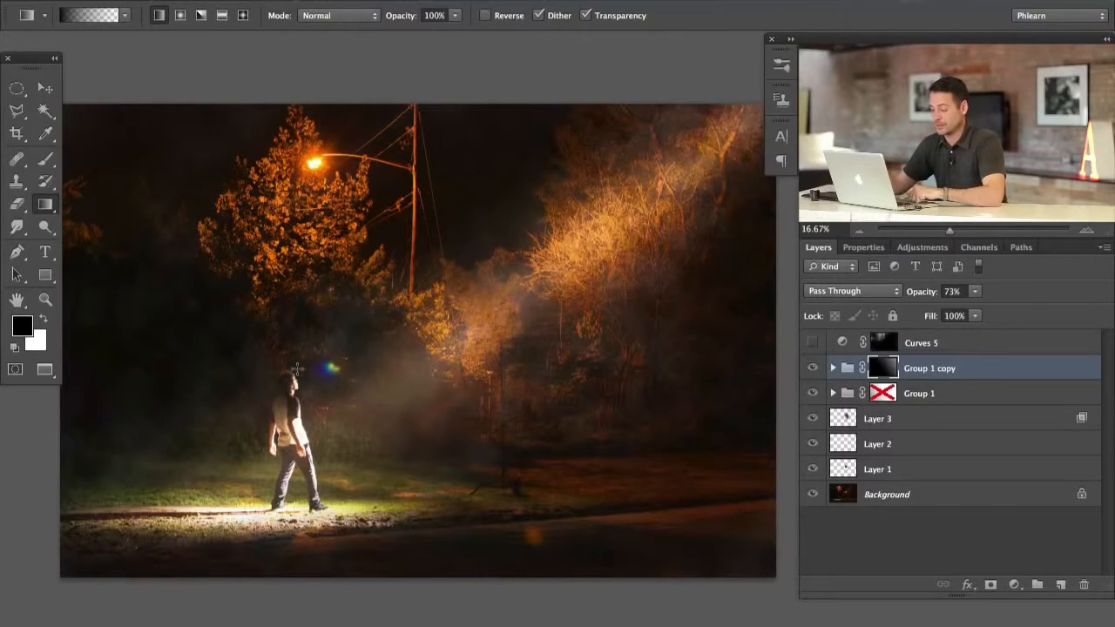
Toggle Group 1's visibility repeatedly and expand it to examine its Curves layers and their effect on the photo.
click(813, 393)
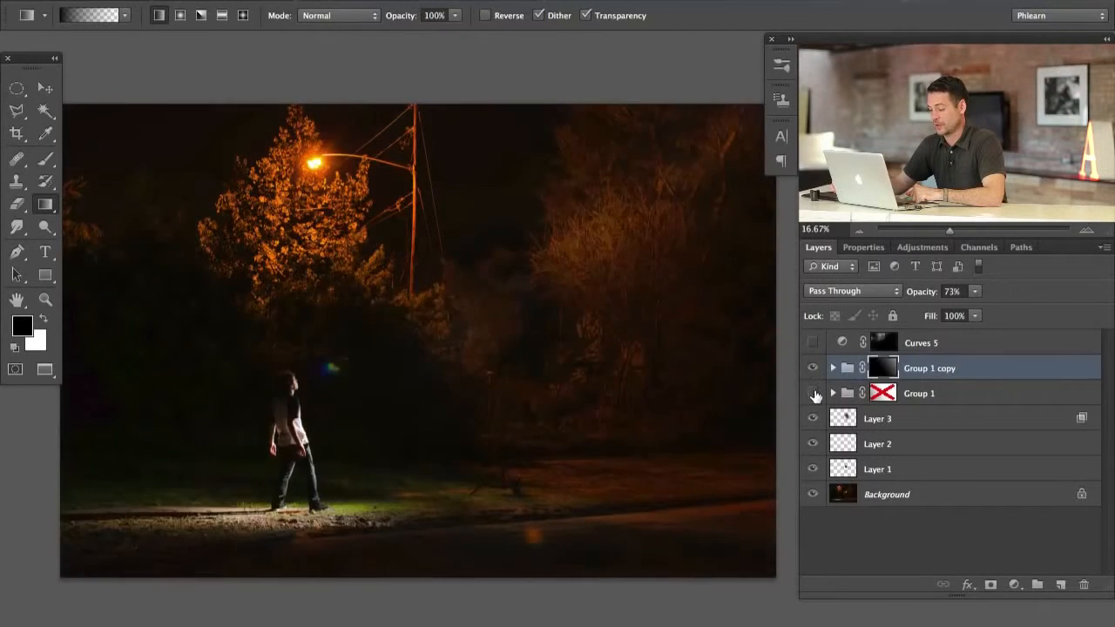
click(813, 393)
click(813, 393)
click(813, 393)
click(813, 393)
click(813, 393)
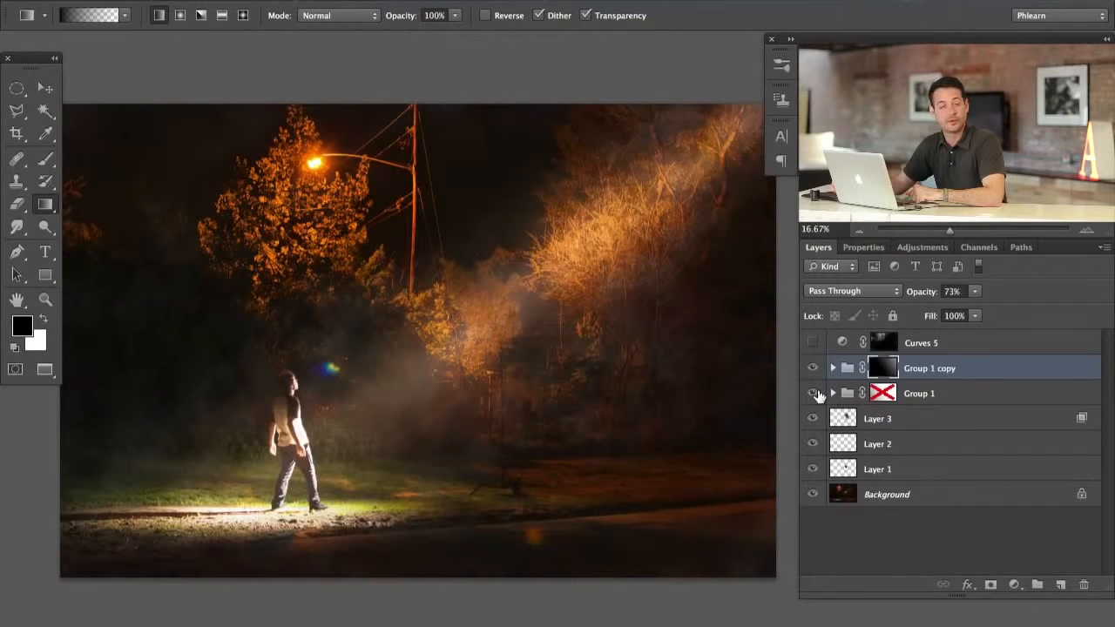
click(834, 394)
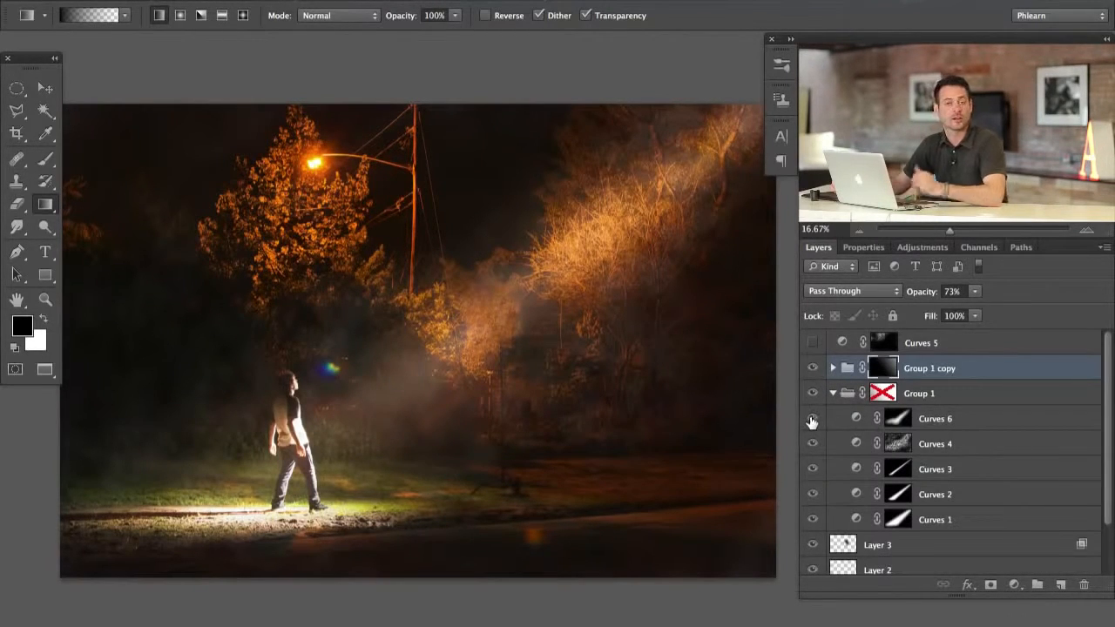
click(813, 393)
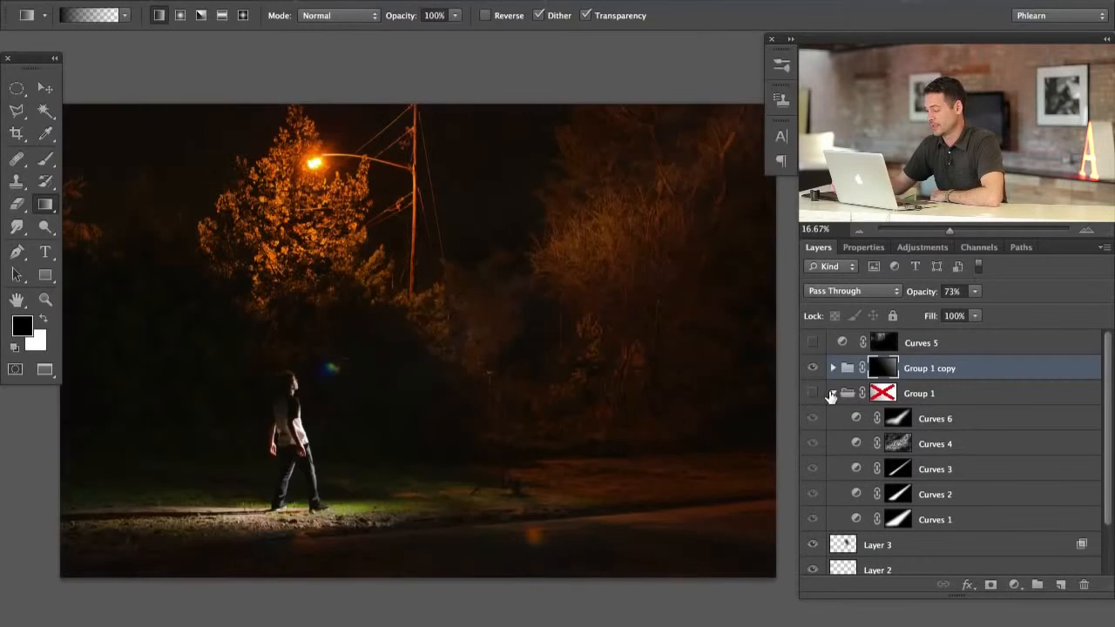
click(813, 393)
click(833, 394)
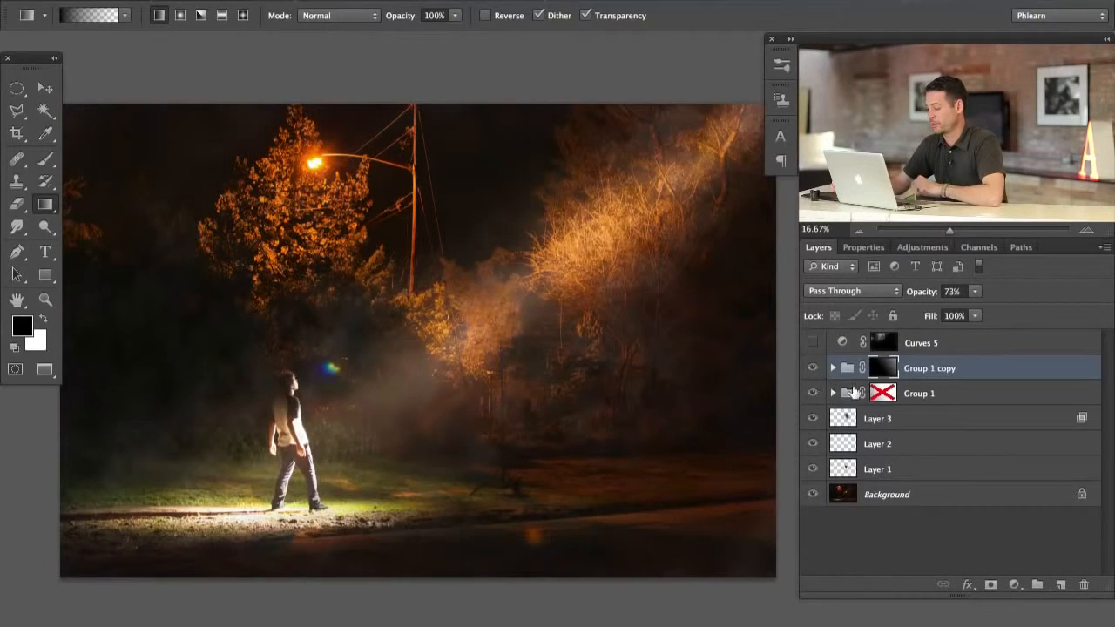
Re-enable Group 1's layer mask and compare the photo with both beam groups hidden and shown.
shift+click(876, 393)
click(814, 395)
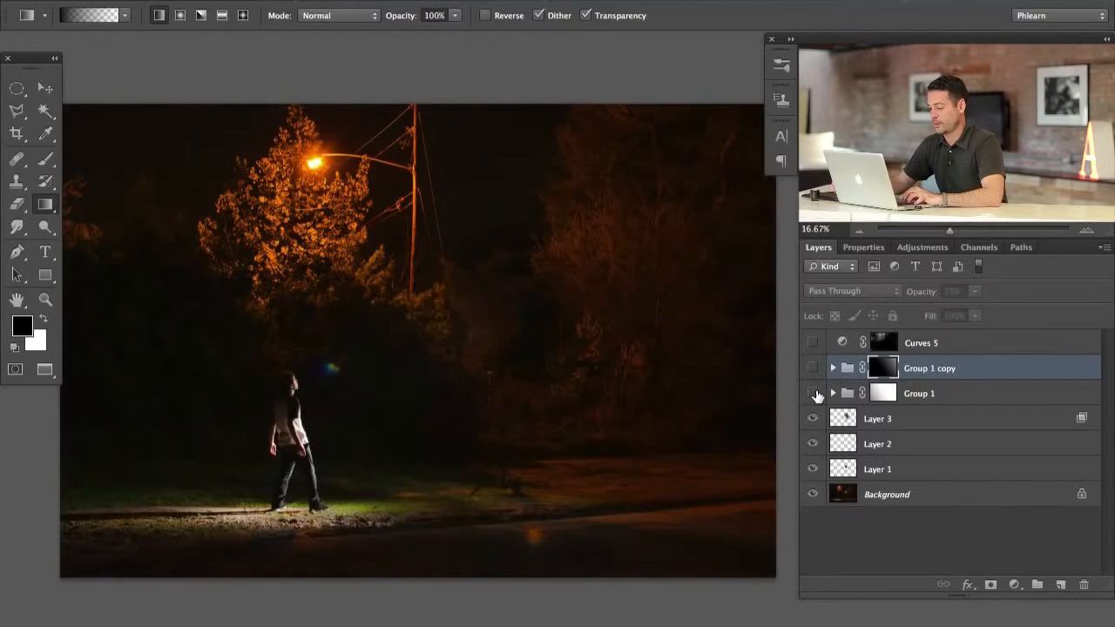
drag(815, 396, 812, 373)
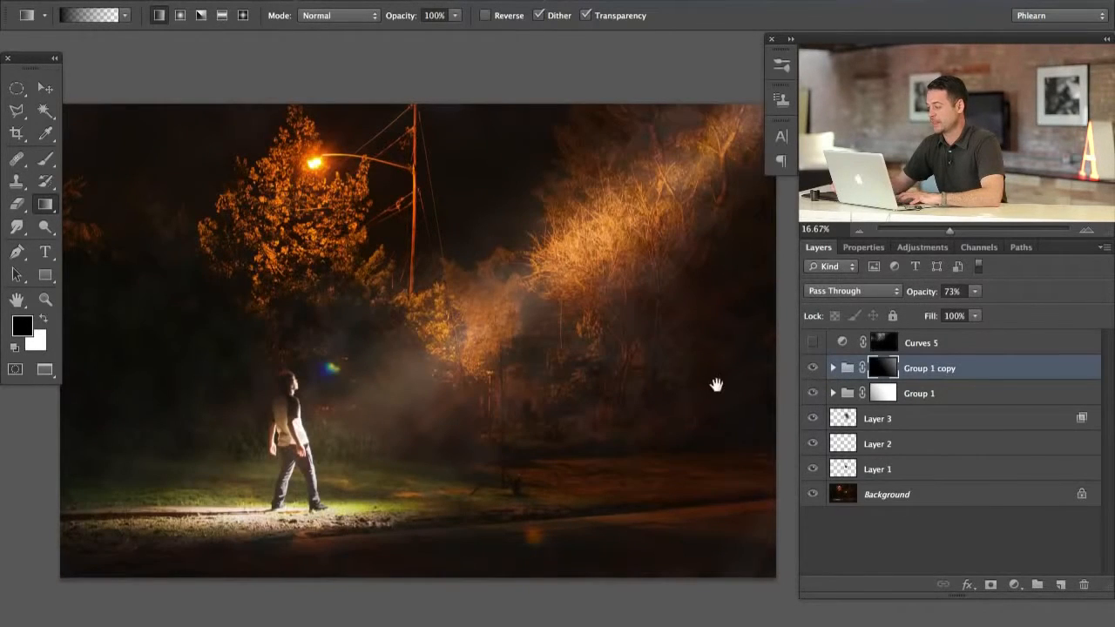
Group Group 1 copy and Group 1 together and add a white layer mask to the new group.
drag(719, 385, 684, 384)
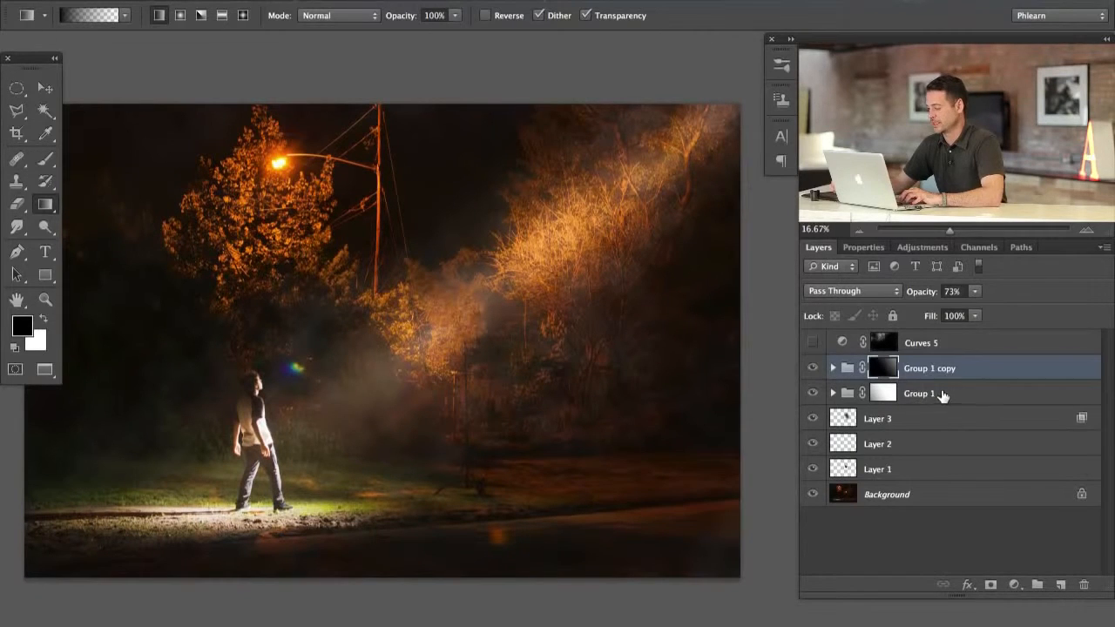
shift+click(919, 394)
key(ctrl+g)
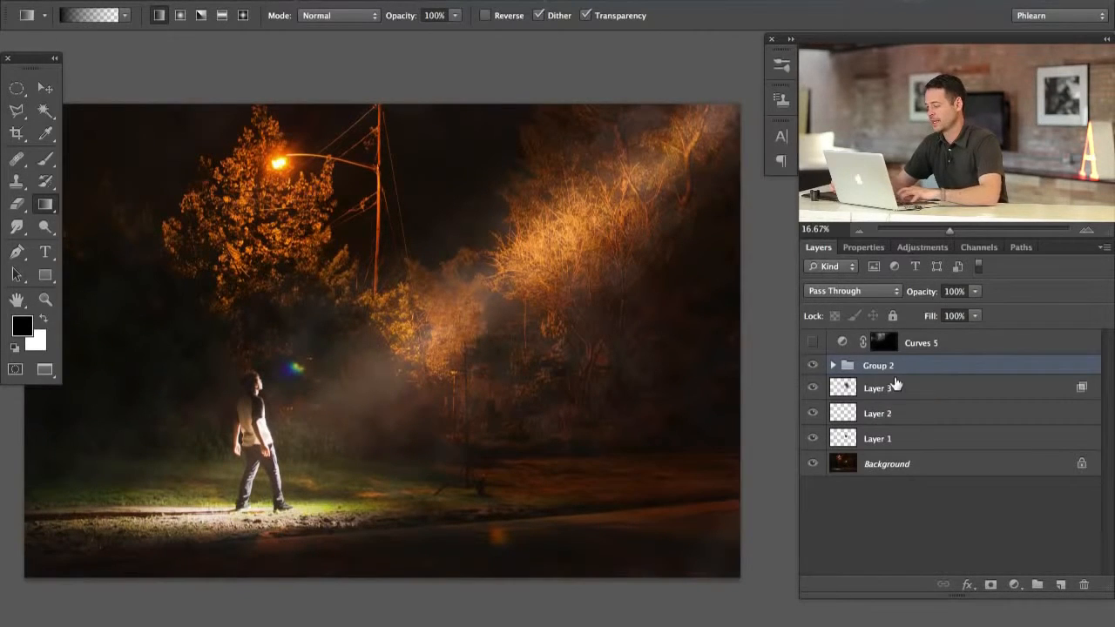
click(990, 585)
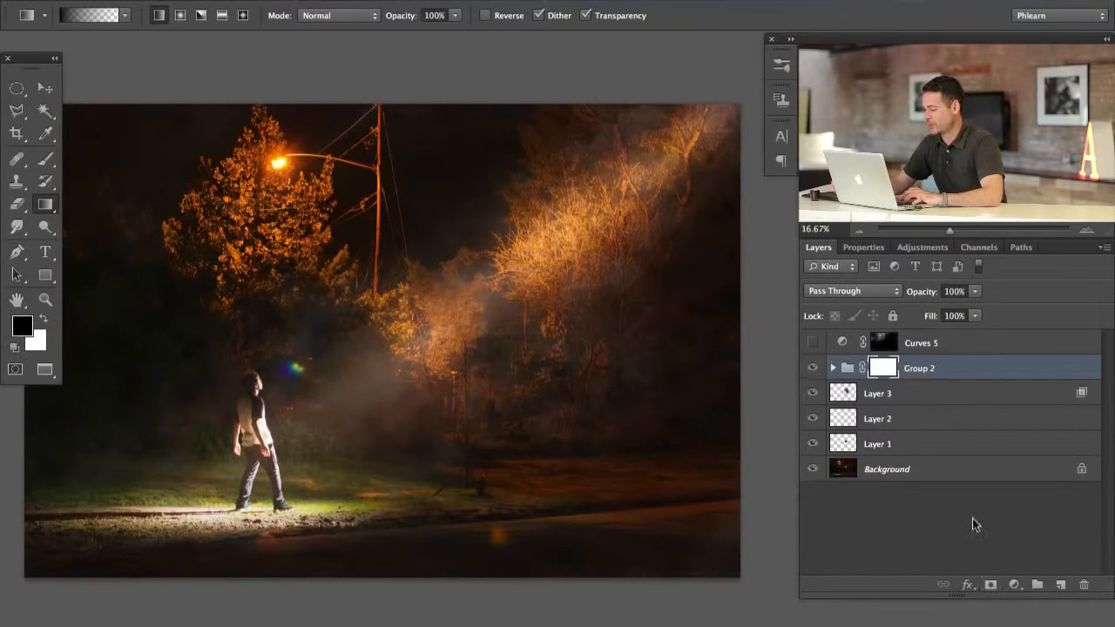
Try the Difference Clouds render filter on Group 2's layer mask and undo it.
click(419, 2)
mouse_move(523, 261)
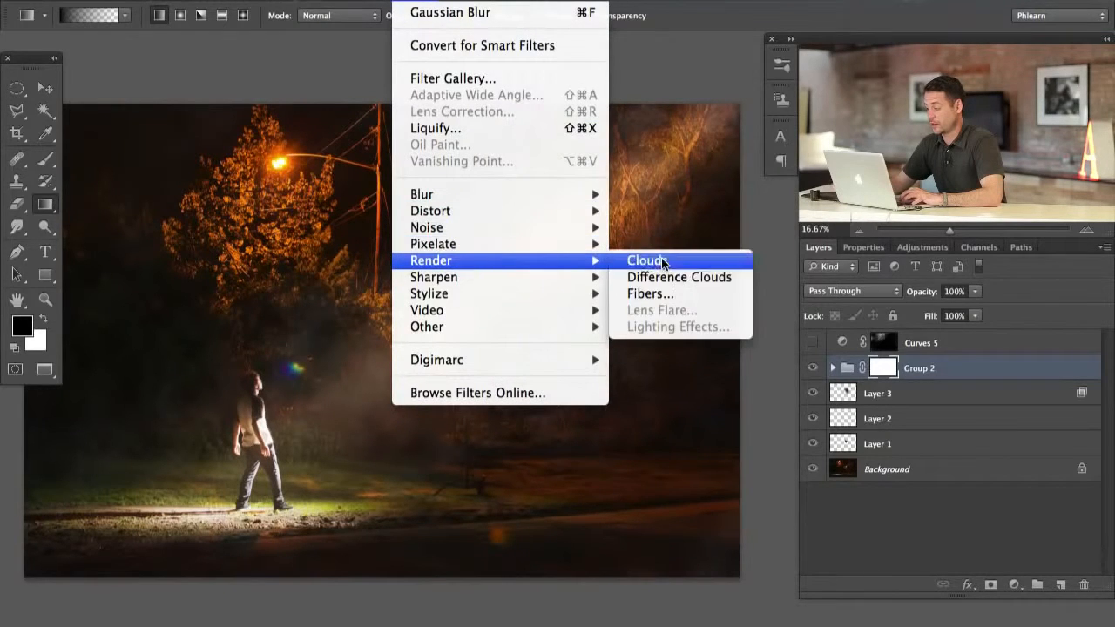
click(664, 263)
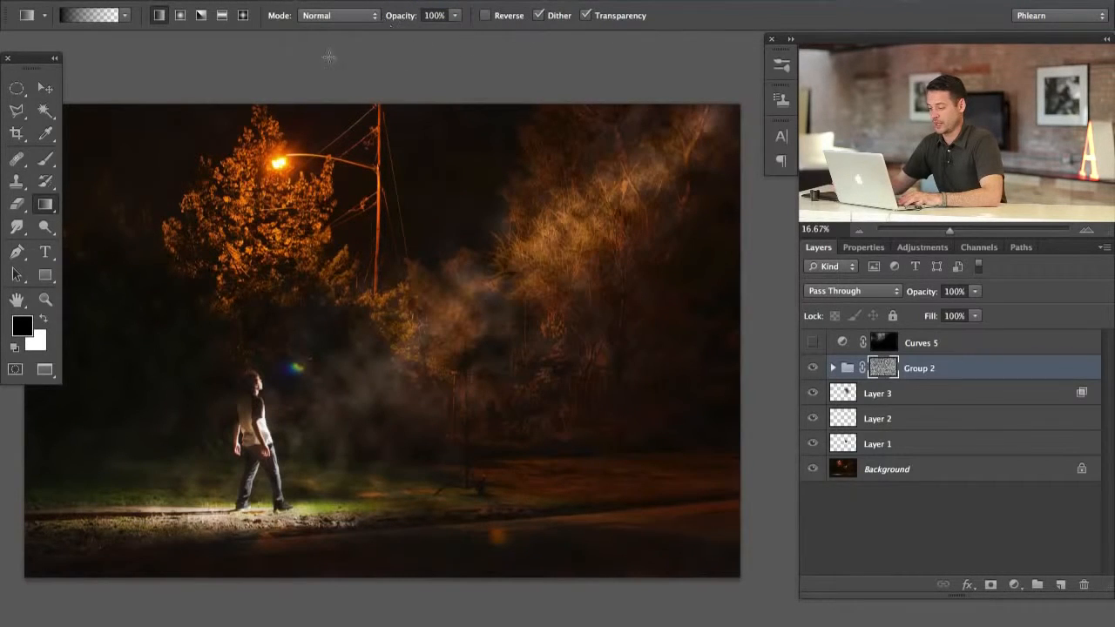
key(super+z)
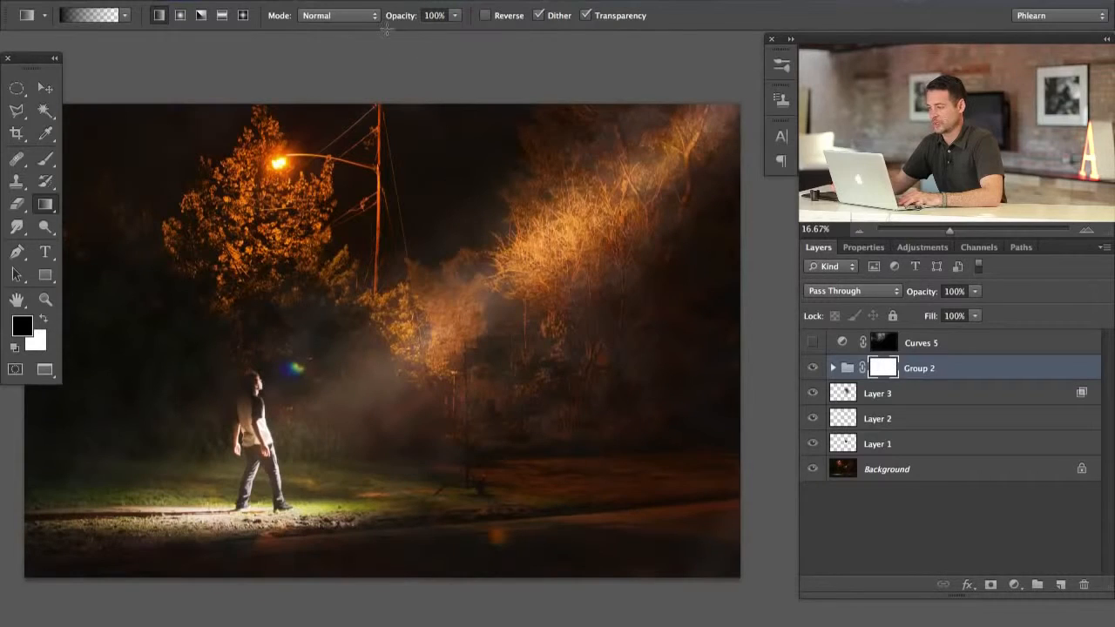
Apply the Clouds render filter to Group 2's layer mask and view the resulting mask on its own.
click(418, 1)
mouse_move(442, 231)
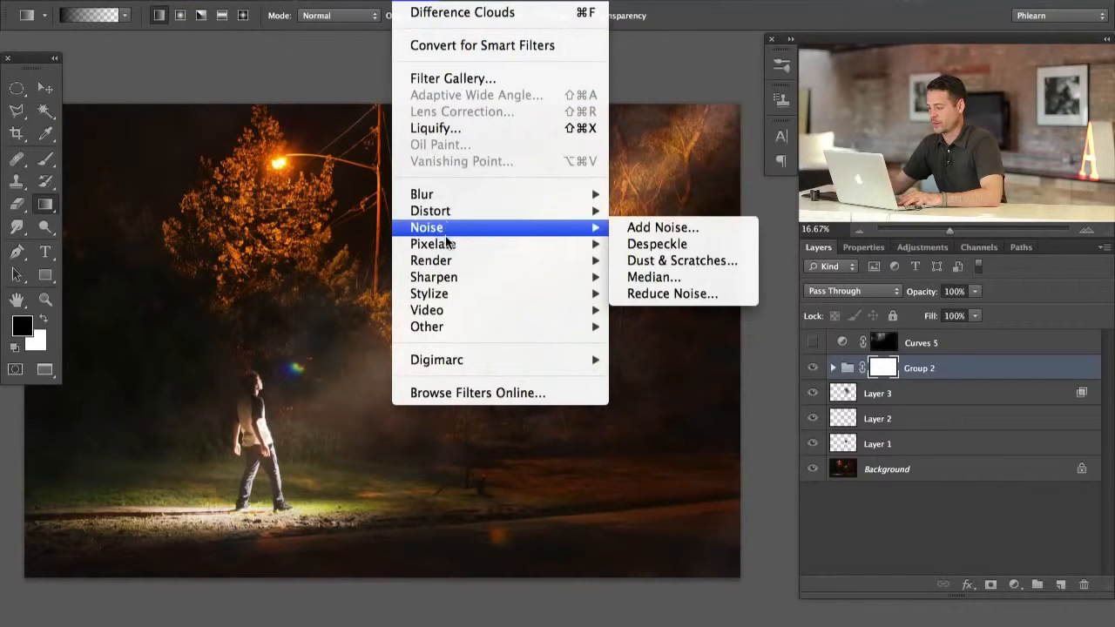
mouse_move(462, 260)
click(658, 262)
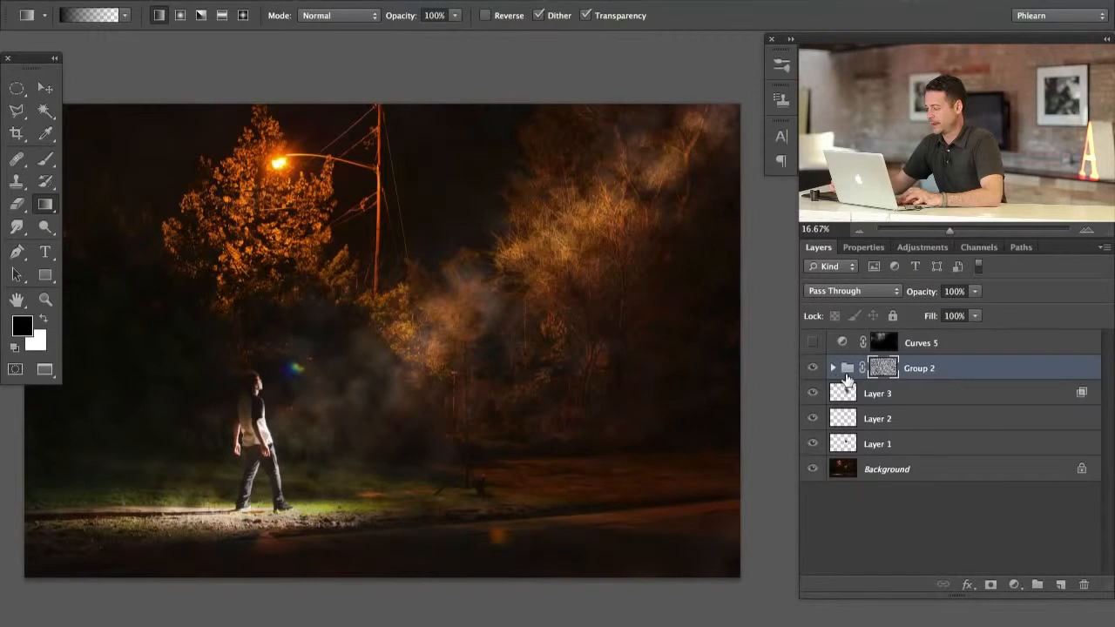
alt+click(884, 369)
alt+click(884, 368)
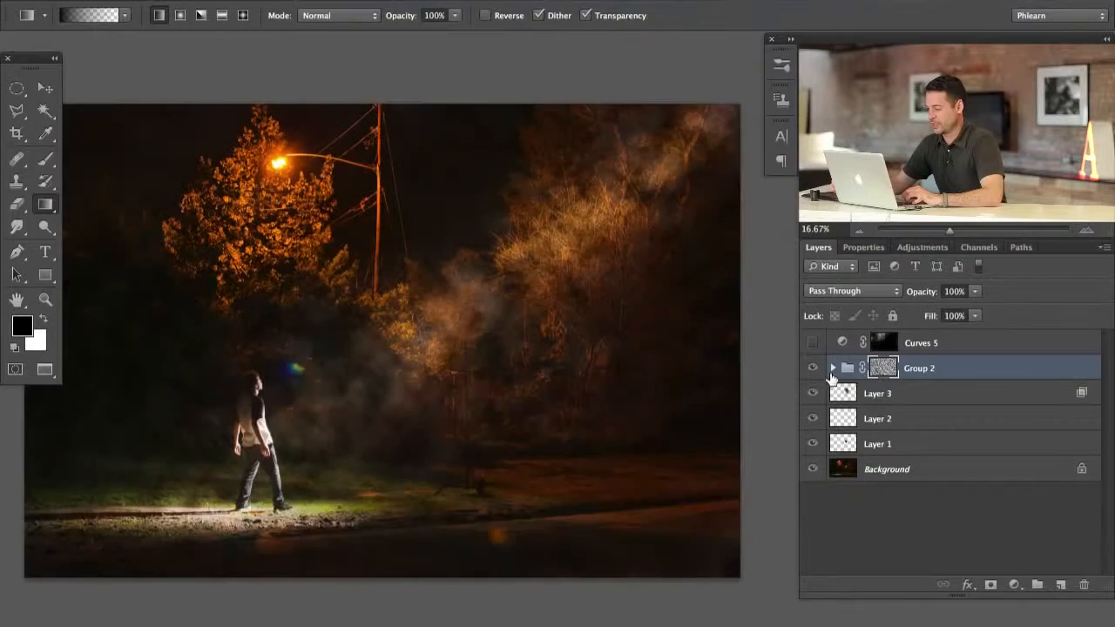
Paint white on Group 2's mask along the light beam with a large soft brush at 10% flow to soften the cloud texture.
key(b)
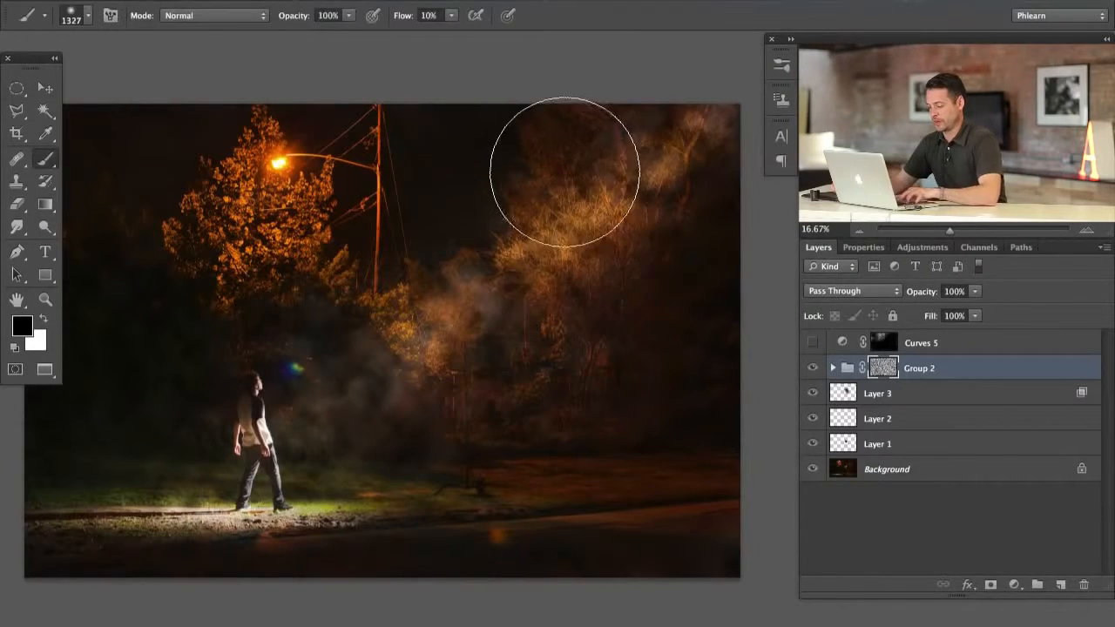
mouse_move(391, 368)
mouse_down()
mouse_move(413, 373)
mouse_move(400, 373)
mouse_up()
mouse_move(297, 413)
mouse_down()
mouse_move(326, 392)
mouse_move(278, 437)
mouse_move(340, 401)
mouse_move(299, 437)
mouse_move(554, 249)
mouse_move(559, 233)
mouse_move(528, 257)
mouse_move(730, 122)
mouse_move(589, 181)
mouse_move(677, 158)
mouse_up()
key(x)
drag(676, 163, 643, 163)
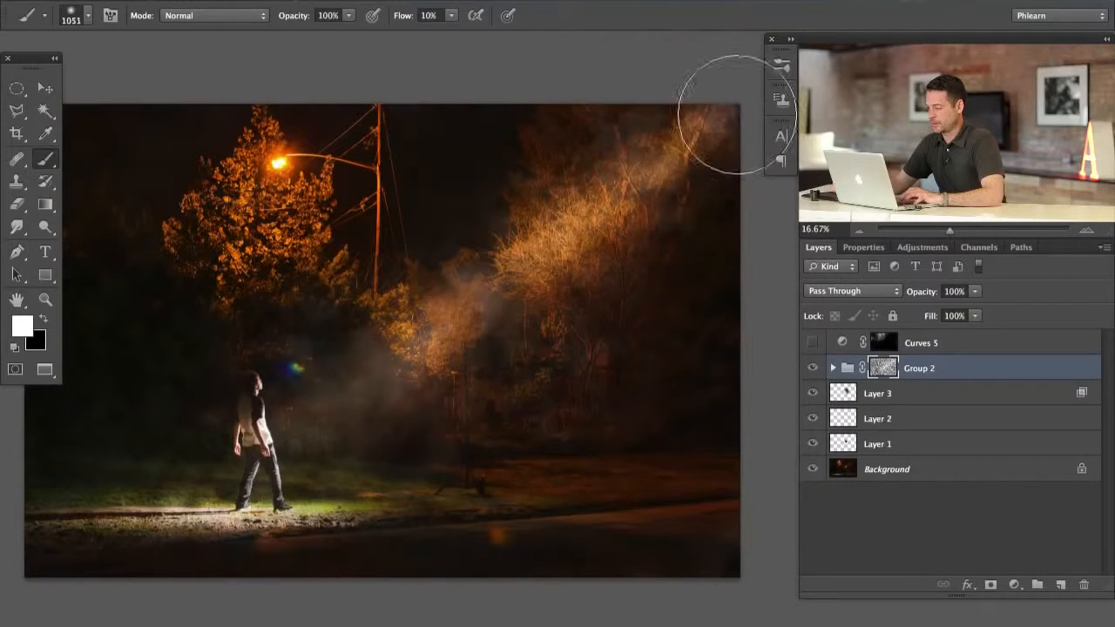
mouse_move(250, 431)
mouse_down()
mouse_move(106, 502)
mouse_move(350, 417)
mouse_move(299, 492)
mouse_move(331, 499)
mouse_move(416, 375)
mouse_move(345, 450)
mouse_move(134, 498)
mouse_move(95, 470)
mouse_move(222, 432)
mouse_move(491, 285)
mouse_move(485, 325)
mouse_move(455, 376)
mouse_move(547, 310)
mouse_move(684, 266)
mouse_move(726, 188)
mouse_move(778, 195)
mouse_move(642, 314)
mouse_move(563, 299)
mouse_up()
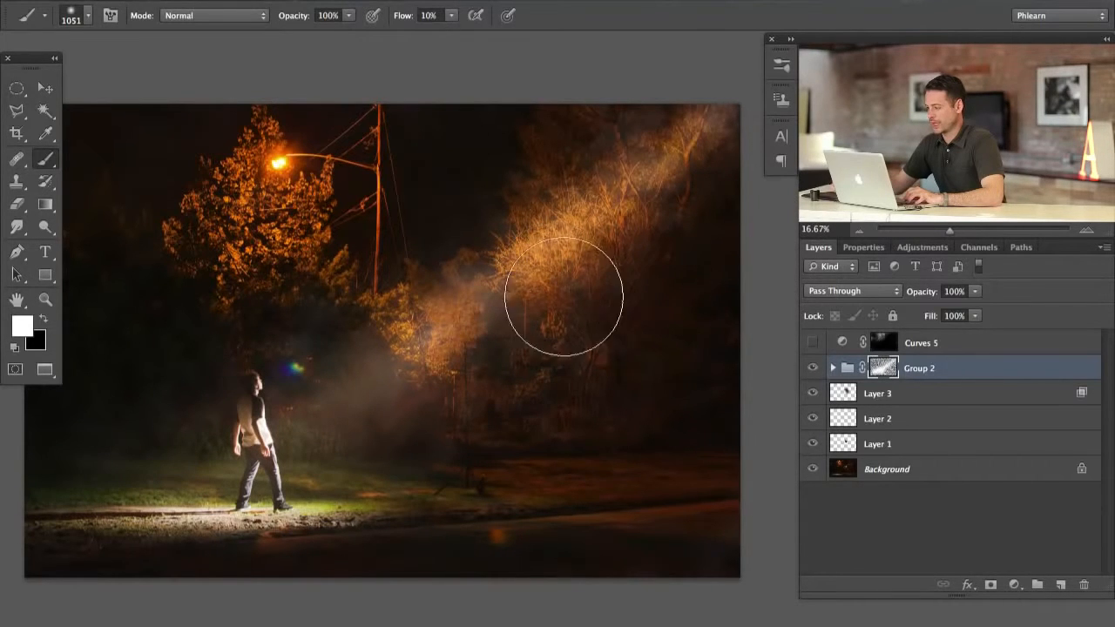
Disable and re-enable Group 2's layer mask repeatedly to compare the beam with and without the cloud texture.
shift+click(884, 368)
shift+click(885, 369)
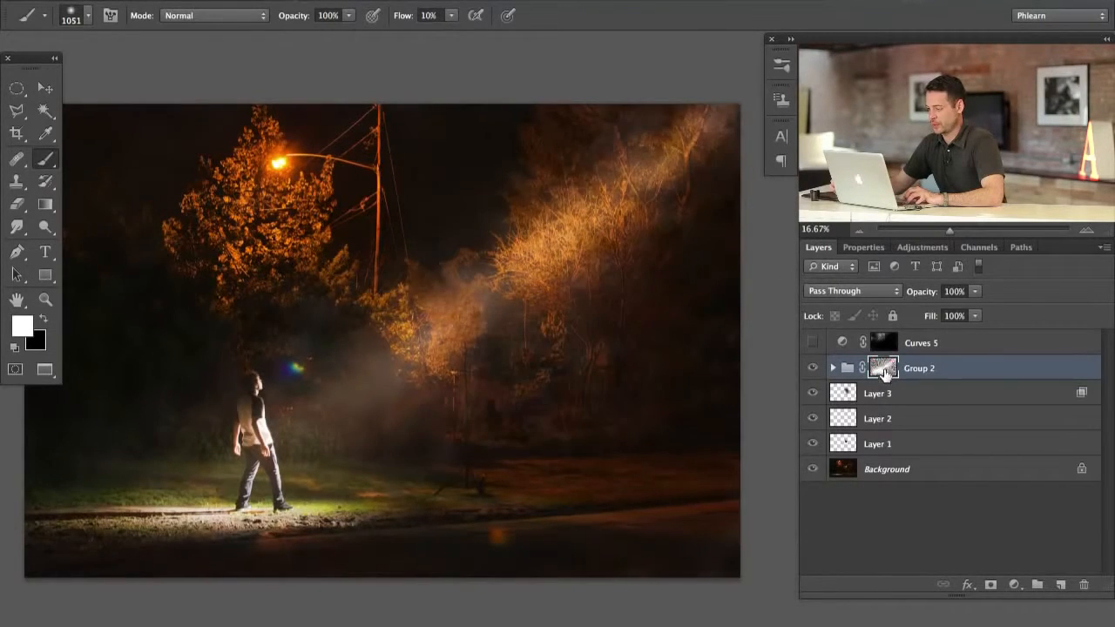
shift+click(884, 370)
shift+click(885, 370)
shift+click(886, 370)
shift+click(886, 370)
shift+click(886, 370)
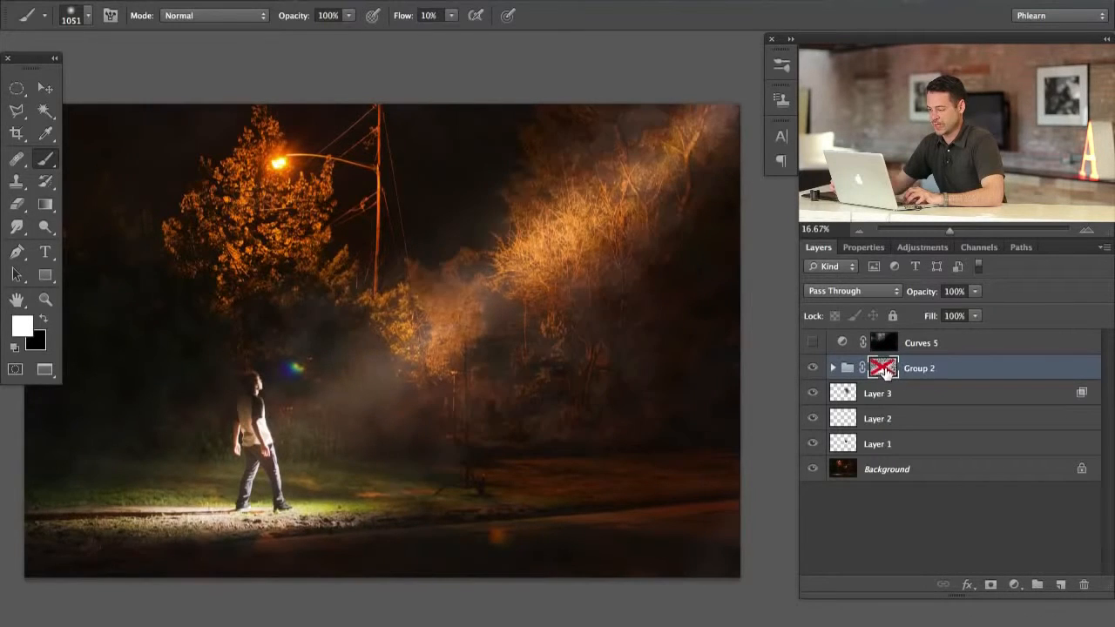
shift+click(885, 370)
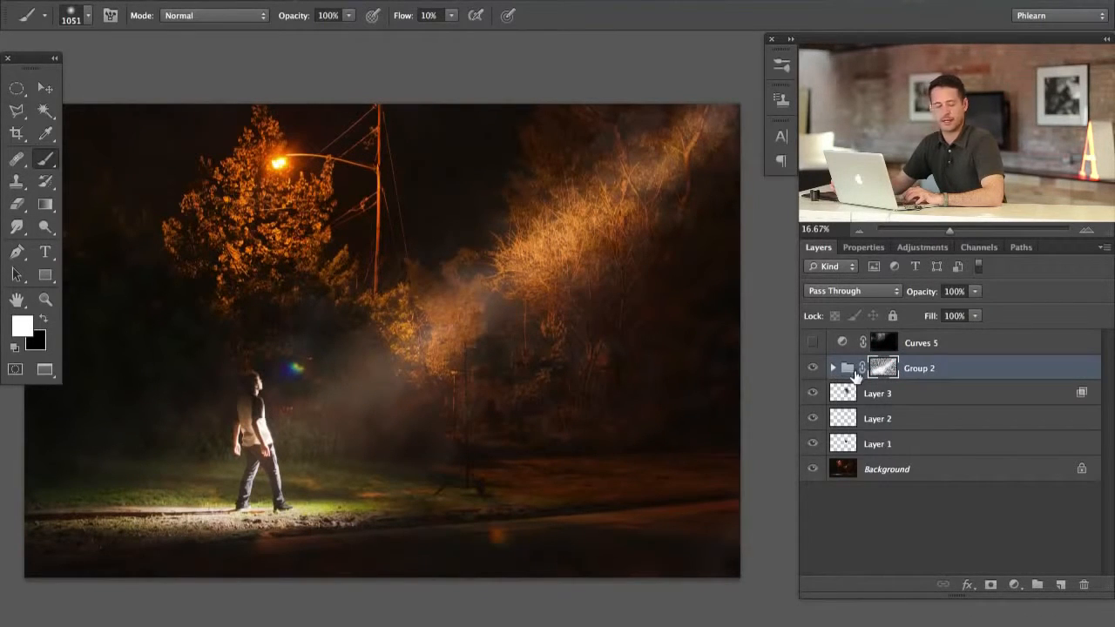